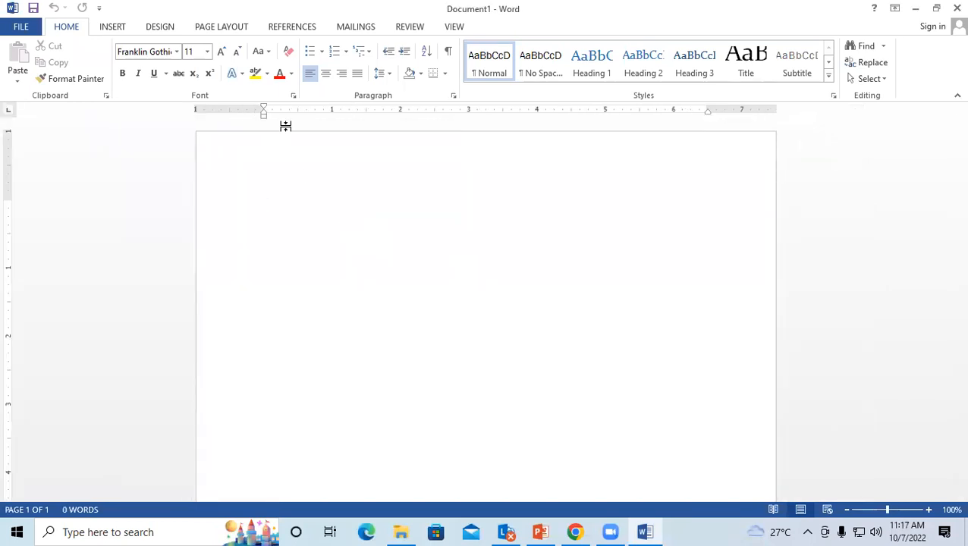
Generate filler text in the blank document with the formula =rand(60).
click(299, 31)
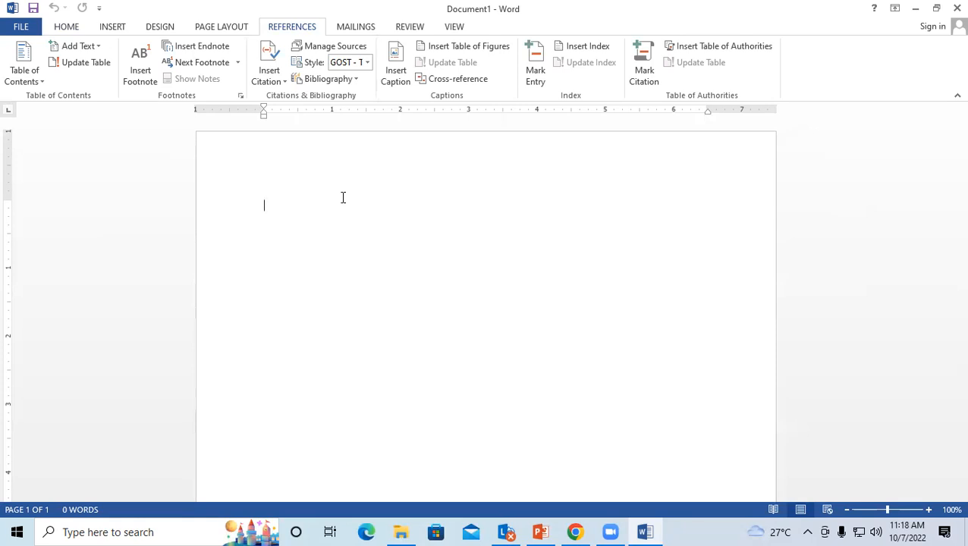
text(=rand(60)
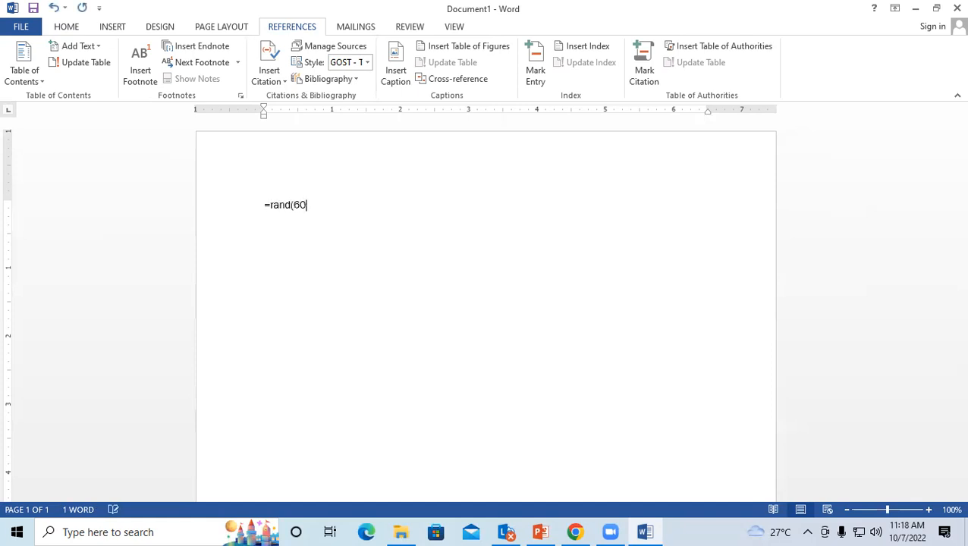
text())
key(Return)
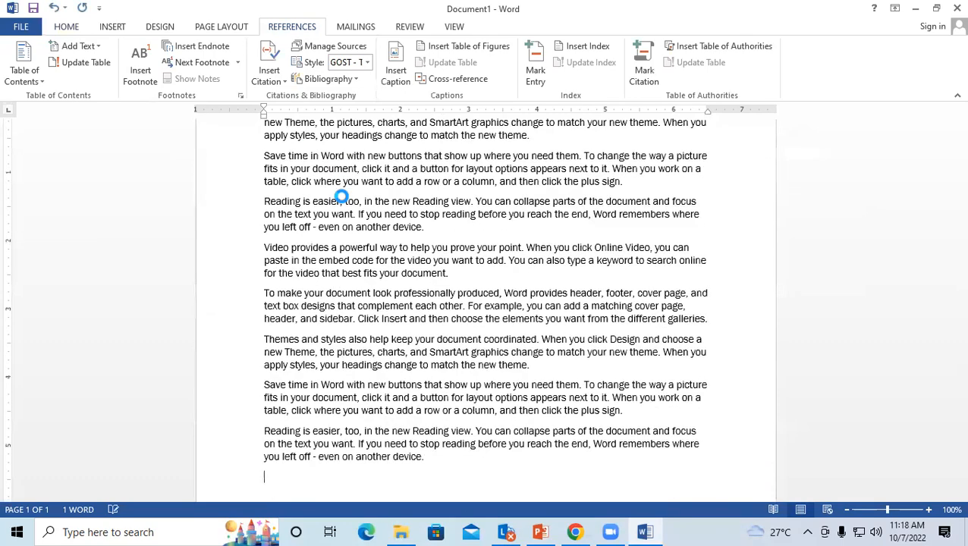
Add four empty paragraphs after the fifth paragraph on page 1, ahead of the repeated "Video provides" paragraph.
drag(951, 448, 949, 121)
click(264, 207)
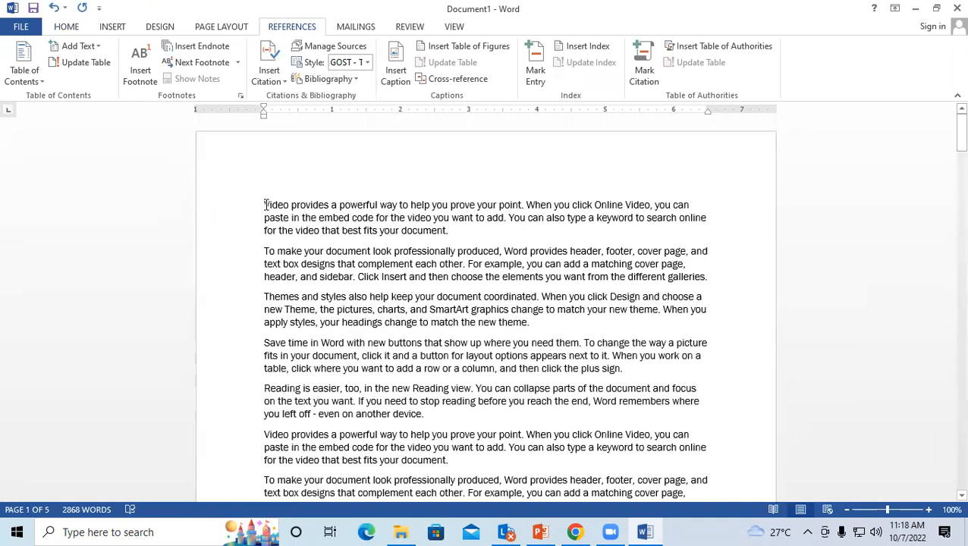
scroll(456, 299, down, 2)
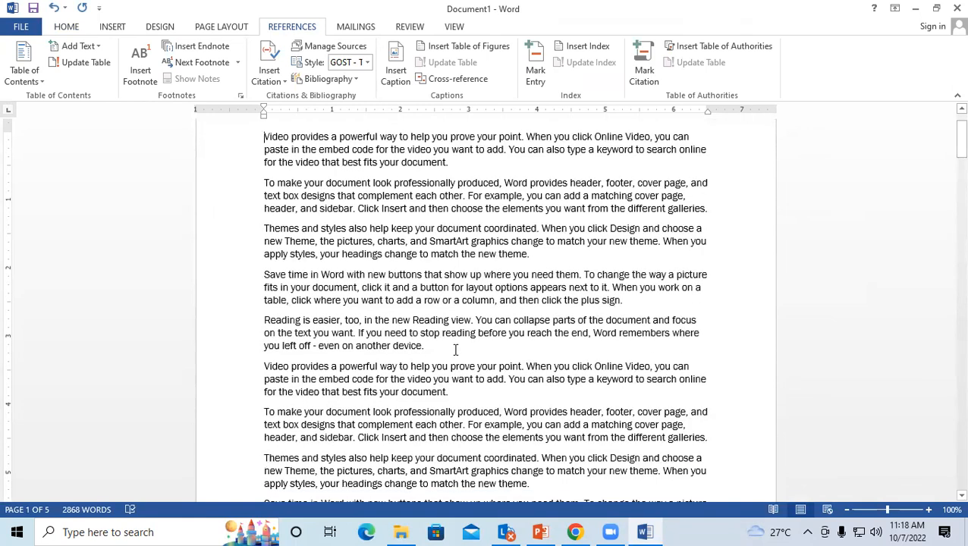
key(Return)
key(Return)
key(Return)
key(Return)
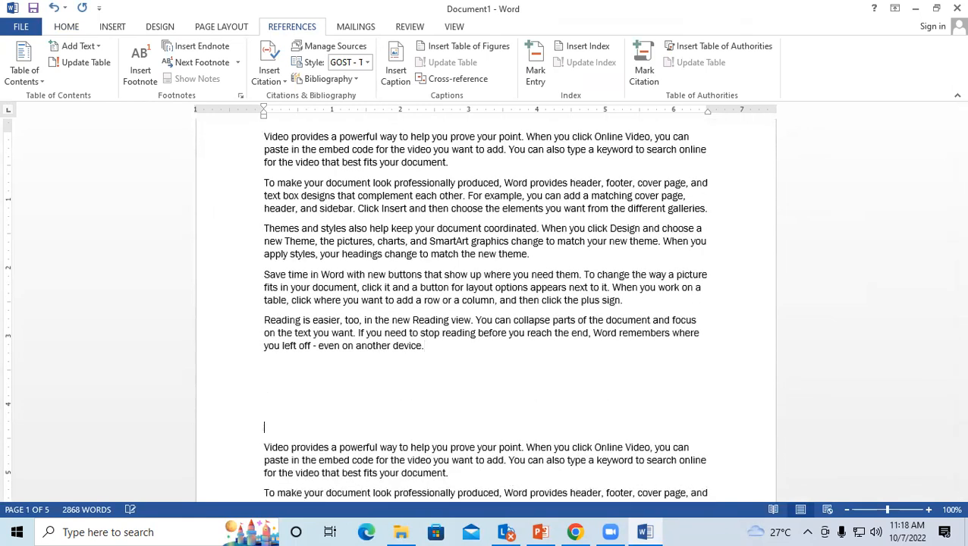
Insert the picture Screenshot (1) from the Screenshots folder into the blank space on page 1.
click(266, 387)
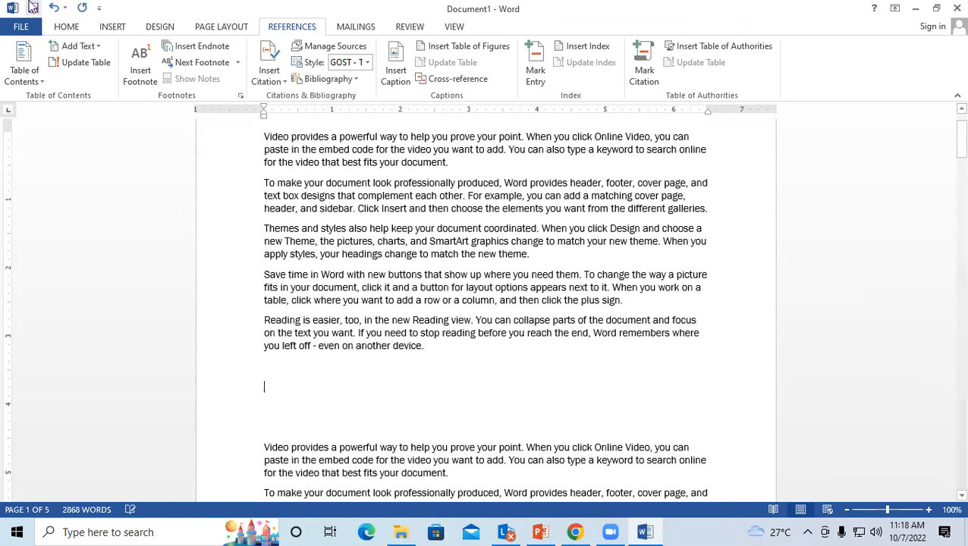
click(112, 30)
click(129, 65)
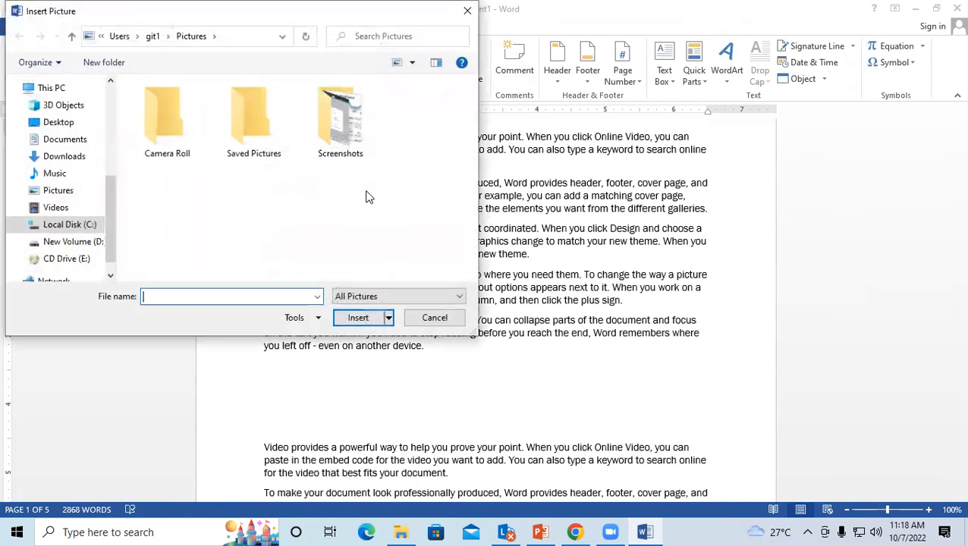
double_click(355, 135)
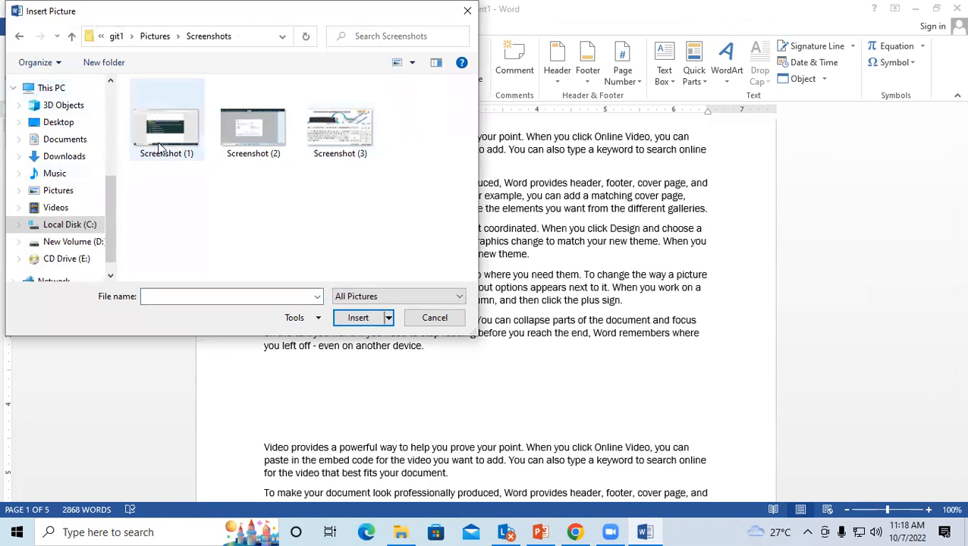
click(174, 141)
click(366, 318)
Shrink the Screenshot (1) picture proportionally to about 1.9 inches wide and deselect it.
scroll(531, 396, down, 2)
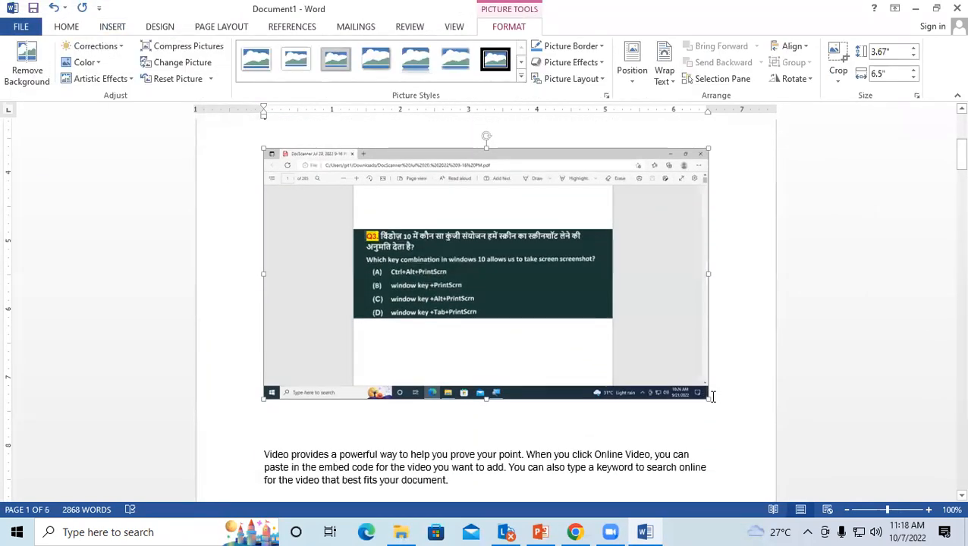
drag(711, 396, 322, 221)
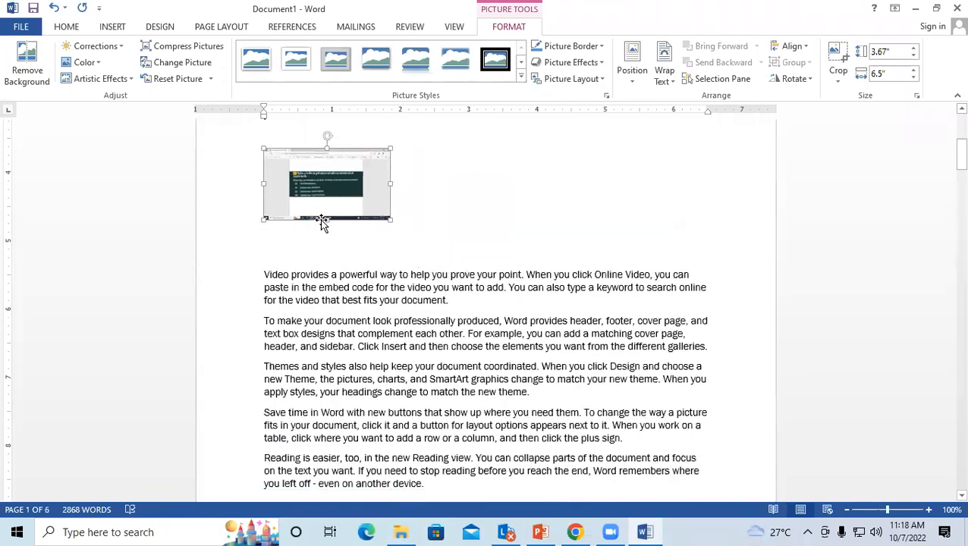
click(447, 225)
Add four empty paragraphs at the beginning of page 2, above its first paragraph.
scroll(384, 235, down, 10)
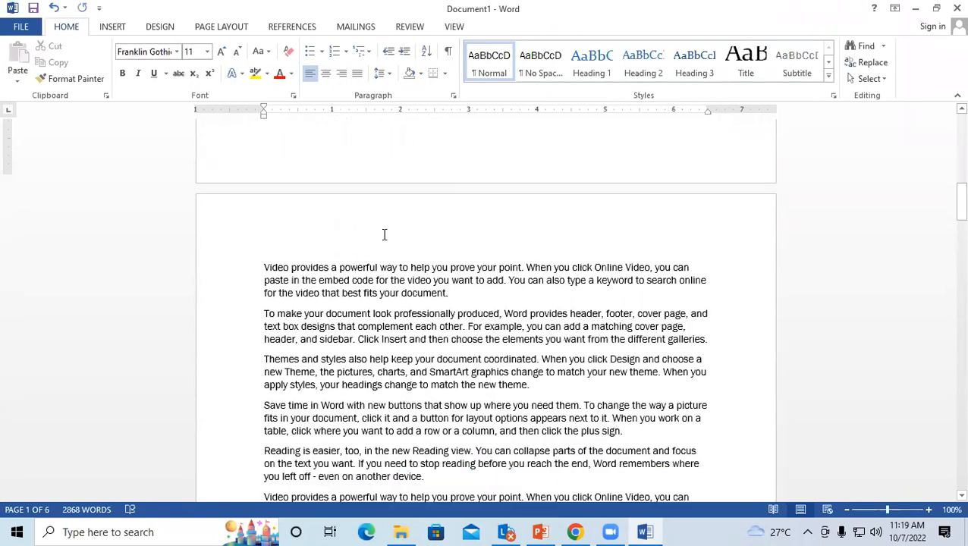
key(Return)
key(Return)
key(Return)
key(Return)
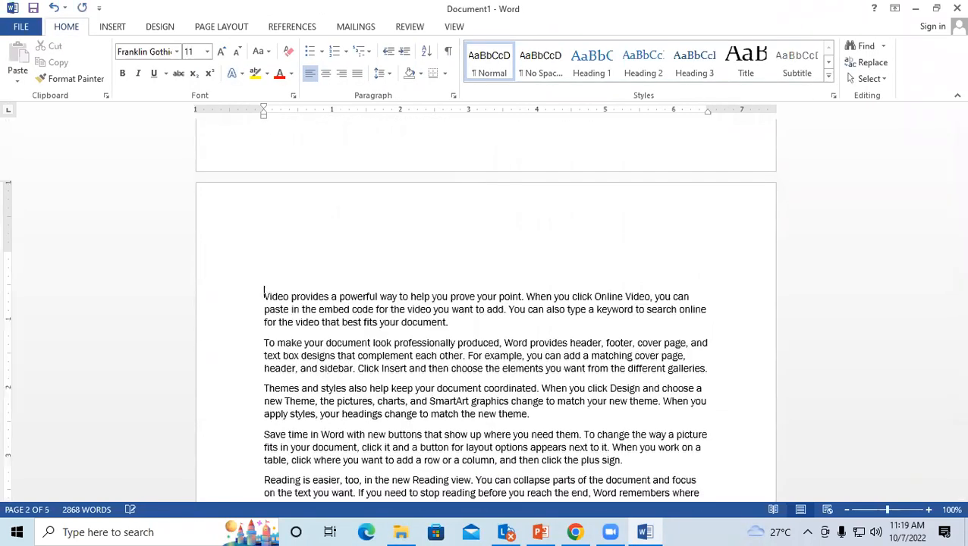
Insert the picture Screenshot (2) into the blank space starting page 2 and shrink it to about 2.23 by 1.26 inches.
click(265, 257)
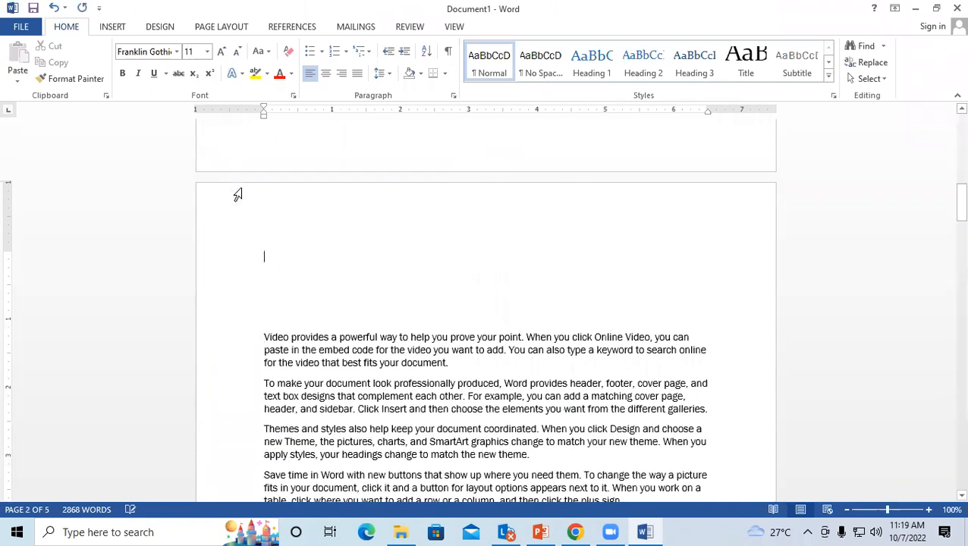
scroll(212, 31, down, 1)
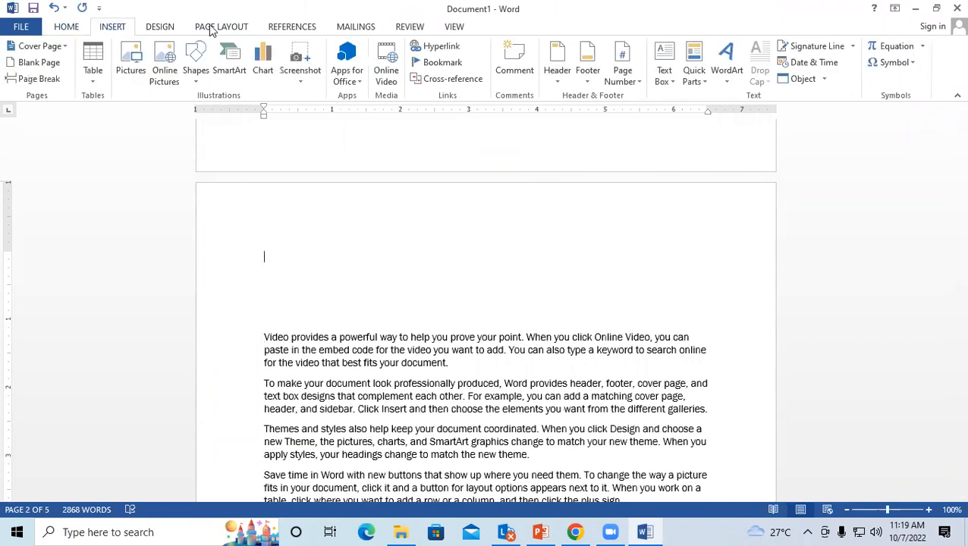
click(131, 61)
click(253, 126)
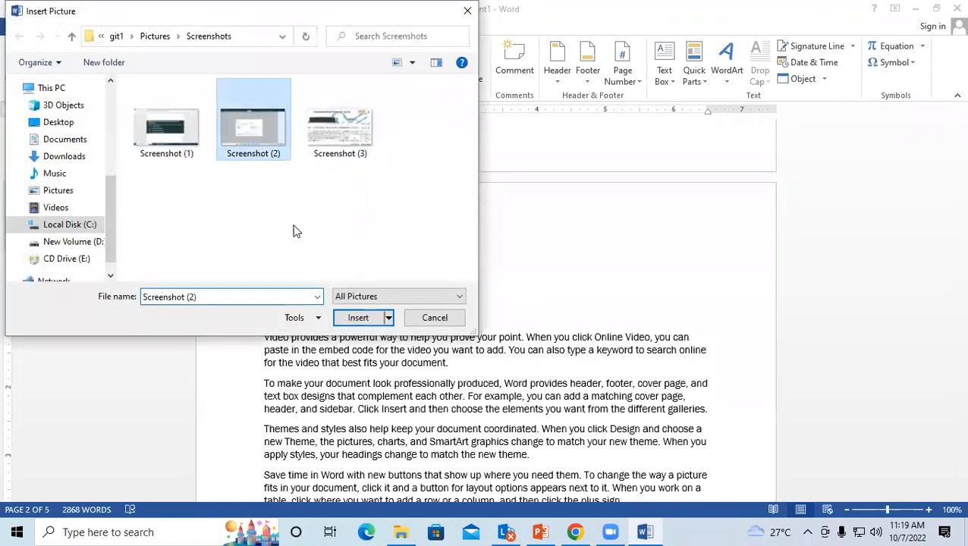
click(358, 318)
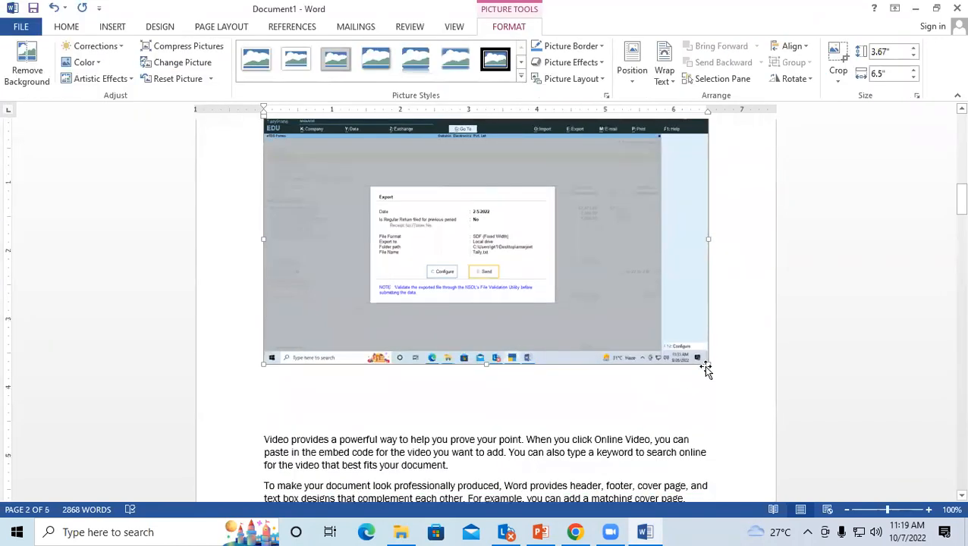
drag(706, 366, 320, 203)
Add three empty paragraphs at the beginning of page 3, above its first paragraph.
scroll(315, 275, down, 15)
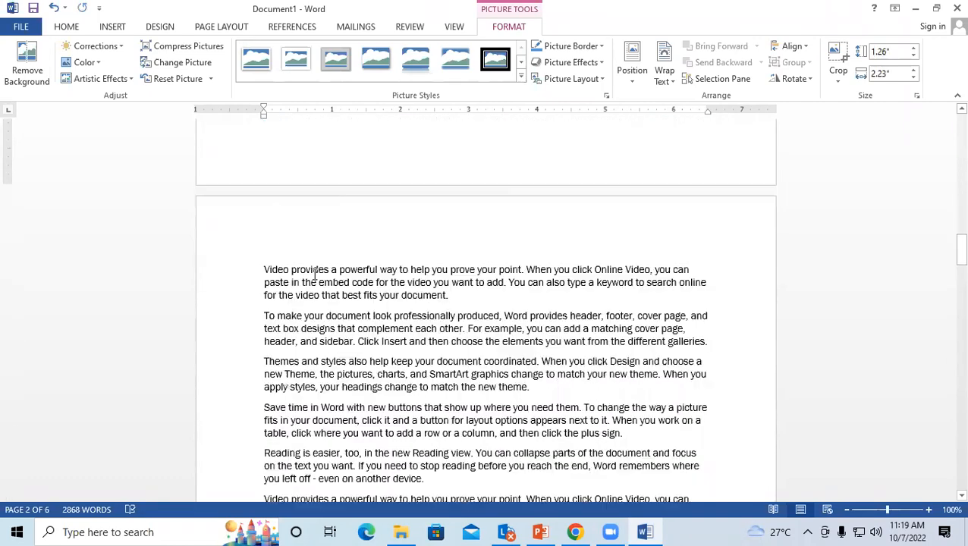
click(246, 269)
click(264, 271)
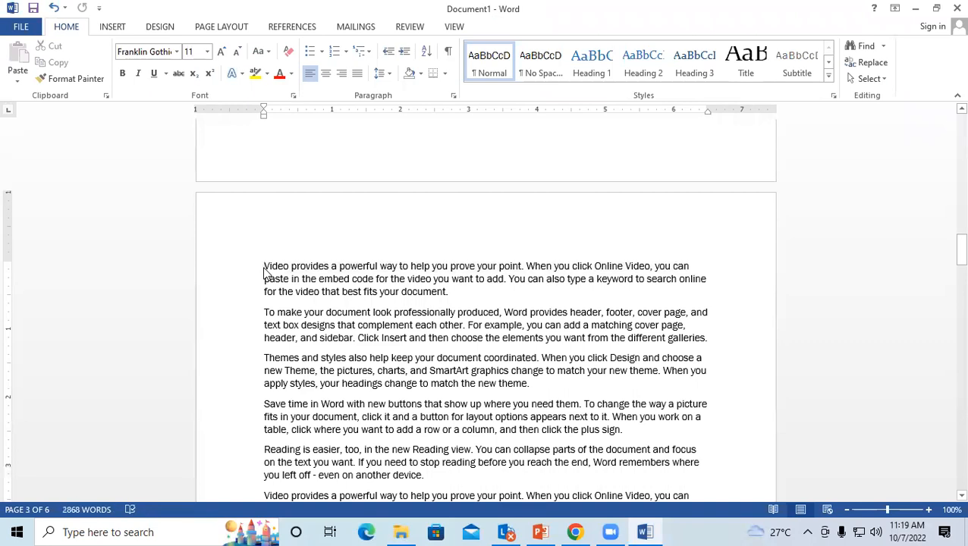
key(Return)
key(Return)
key(Return)
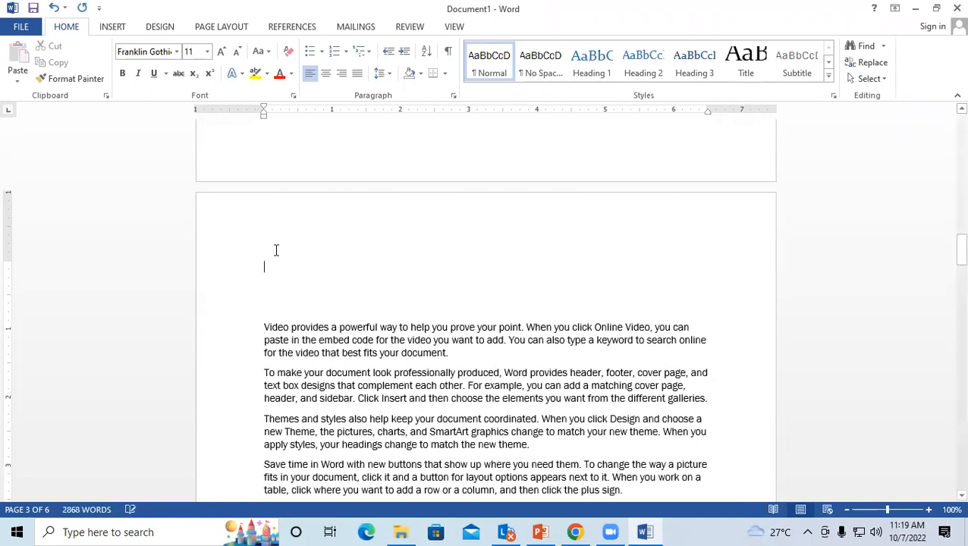
Insert the picture Screenshot (3) into the blank space starting page 3 and shrink it to about 2.1 inches wide.
click(112, 26)
click(131, 64)
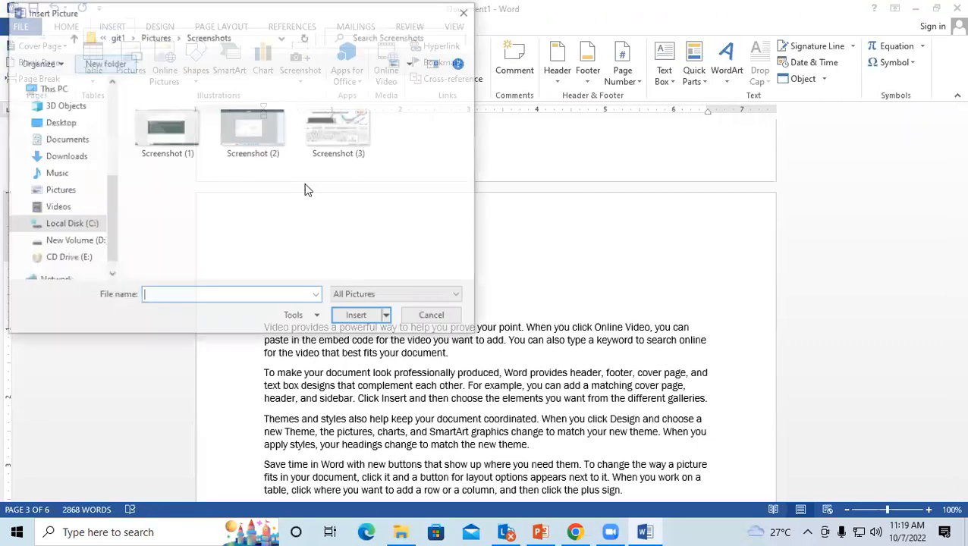
click(339, 131)
click(356, 315)
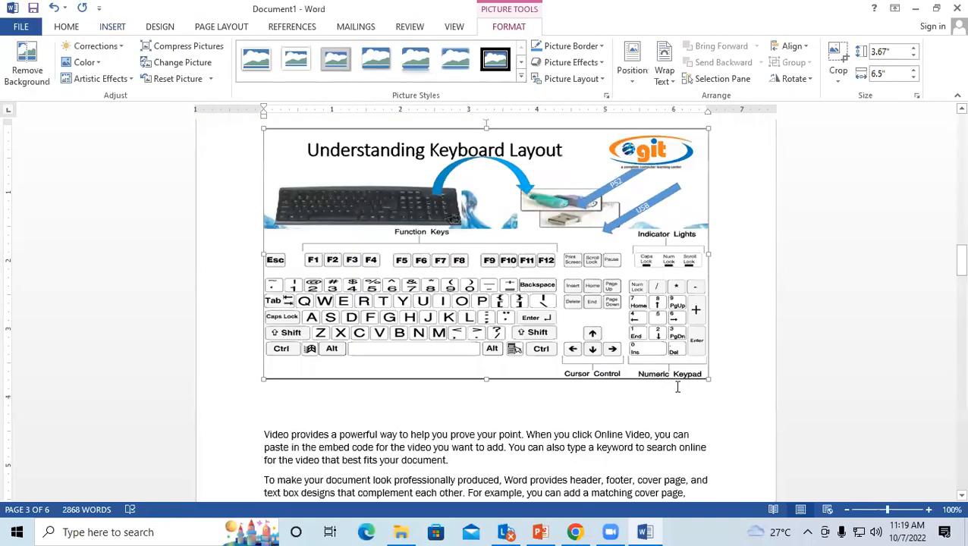
drag(708, 376, 478, 243)
drag(306, 217, 290, 205)
click(468, 270)
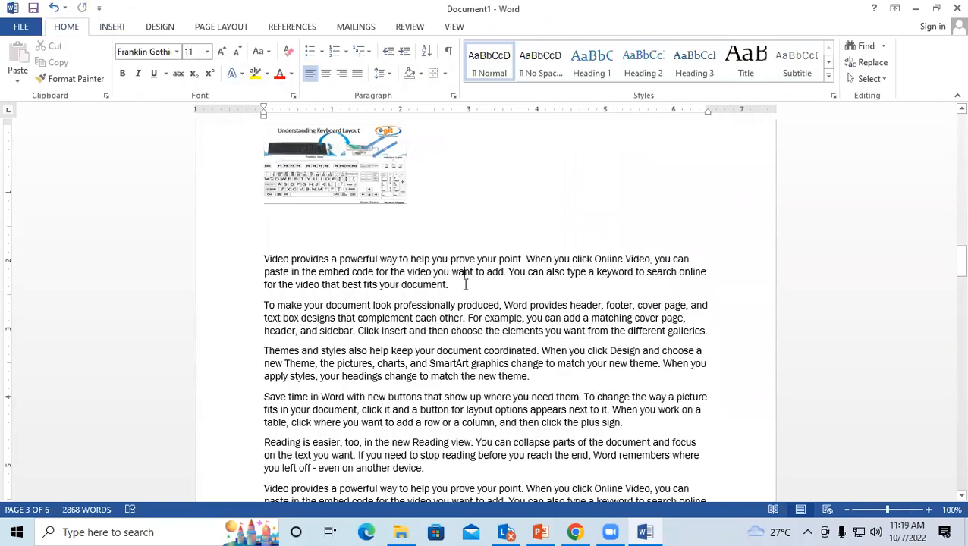
Review the three inserted pictures across pages 1 to 3, selecting each one in turn.
scroll(465, 285, up, 20)
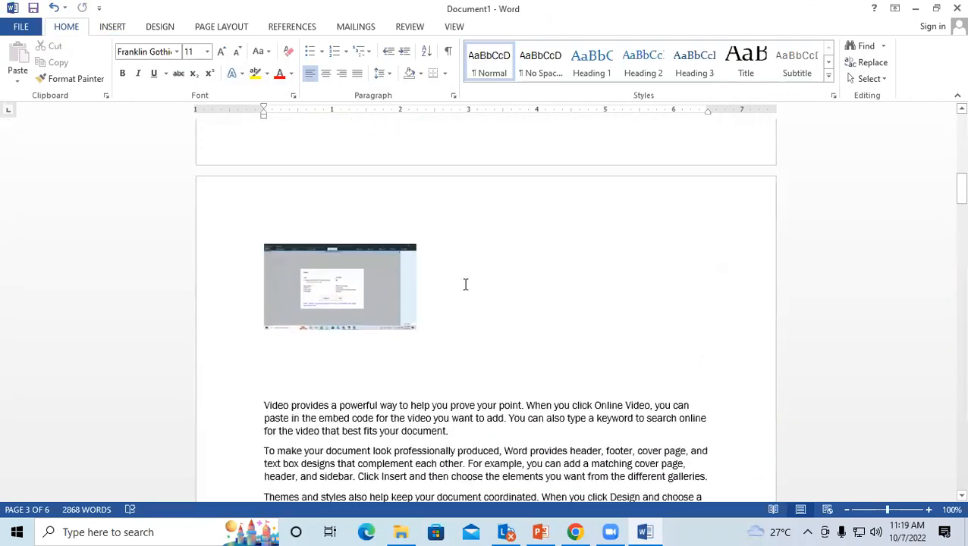
scroll(465, 285, down, 10)
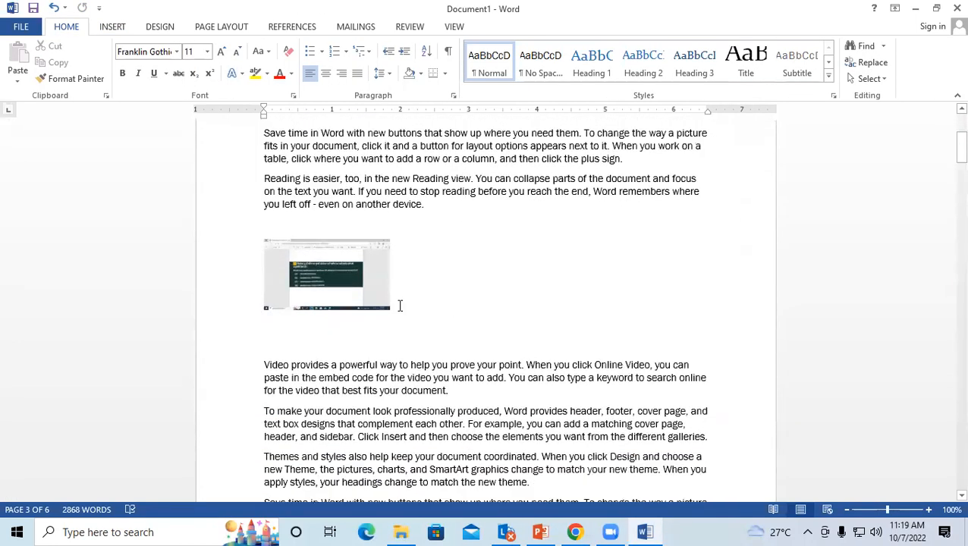
scroll(386, 302, down, 15)
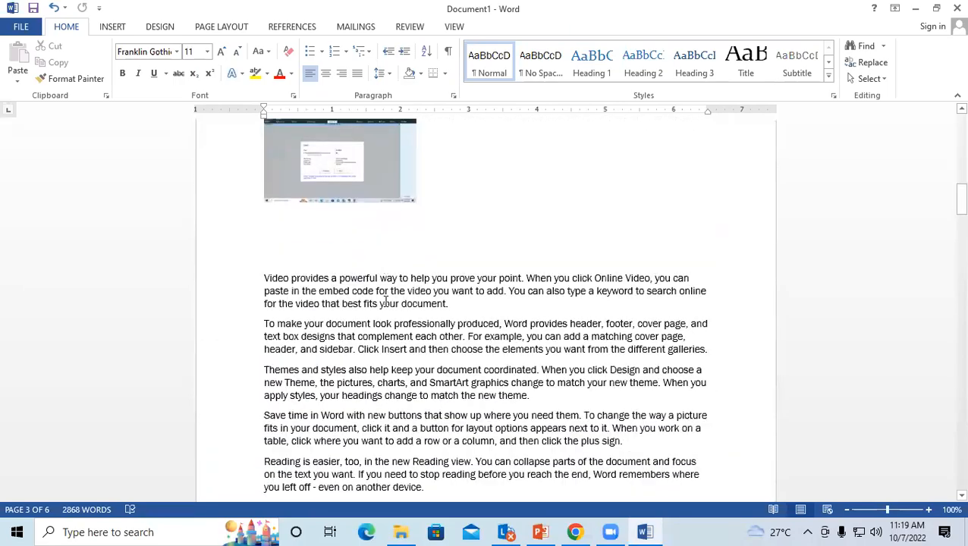
scroll(386, 302, down, 10)
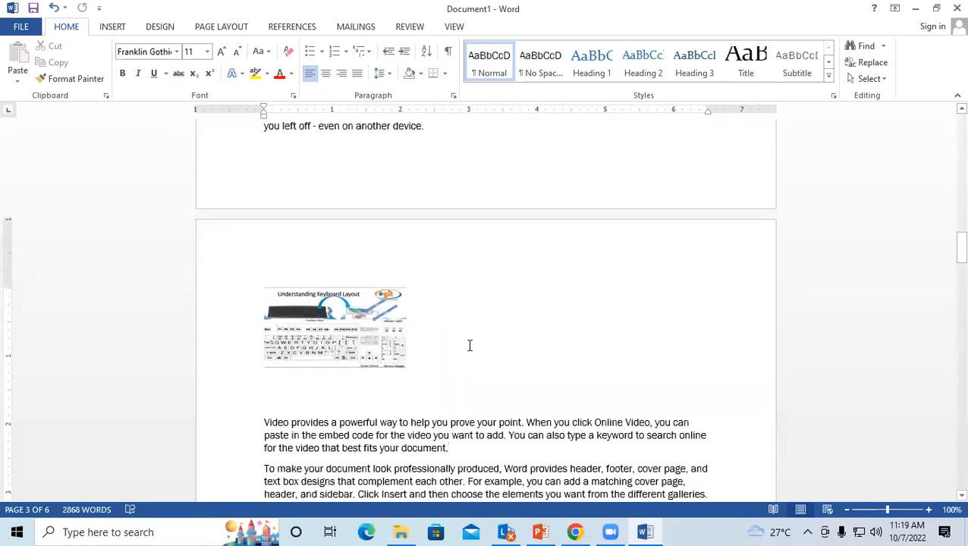
scroll(470, 345, up, 15)
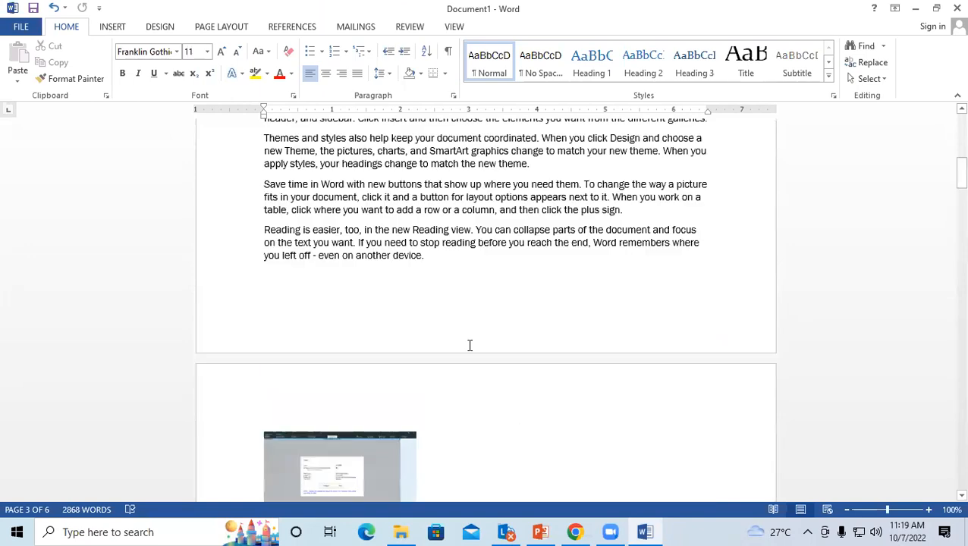
scroll(470, 346, up, 10)
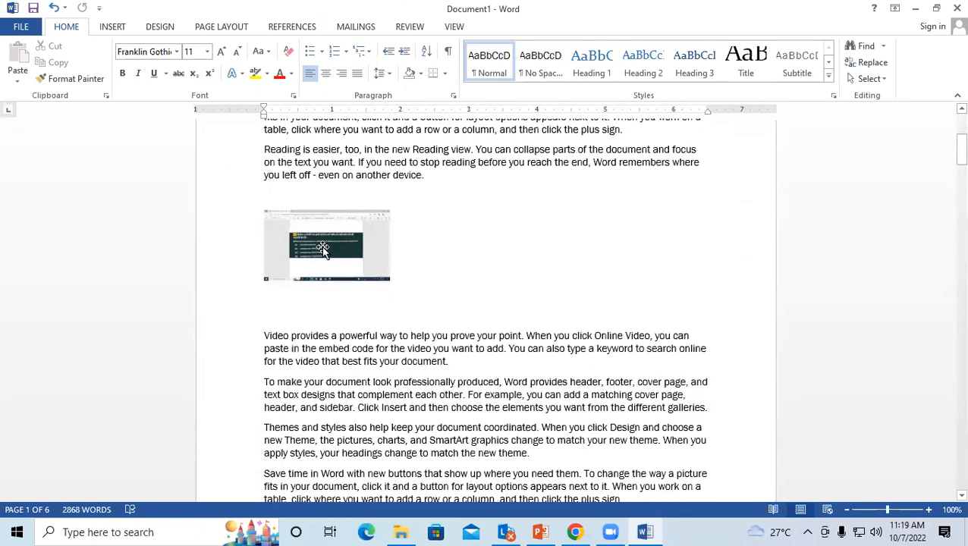
click(321, 246)
scroll(324, 249, down, 10)
click(324, 308)
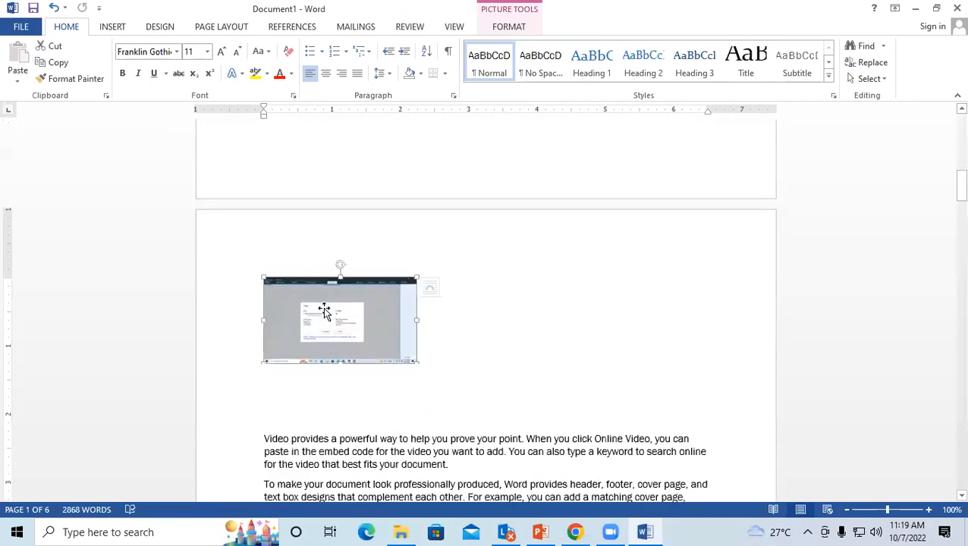
scroll(324, 308, down, 10)
scroll(326, 308, down, 5)
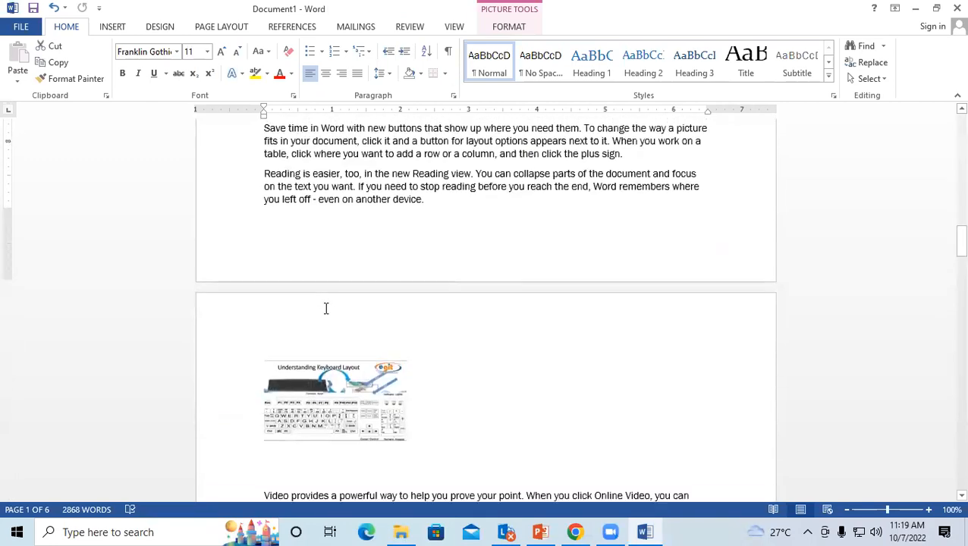
click(339, 367)
Return to the beginning of the document and place the insertion point before the first paragraph.
scroll(528, 287, up, 10)
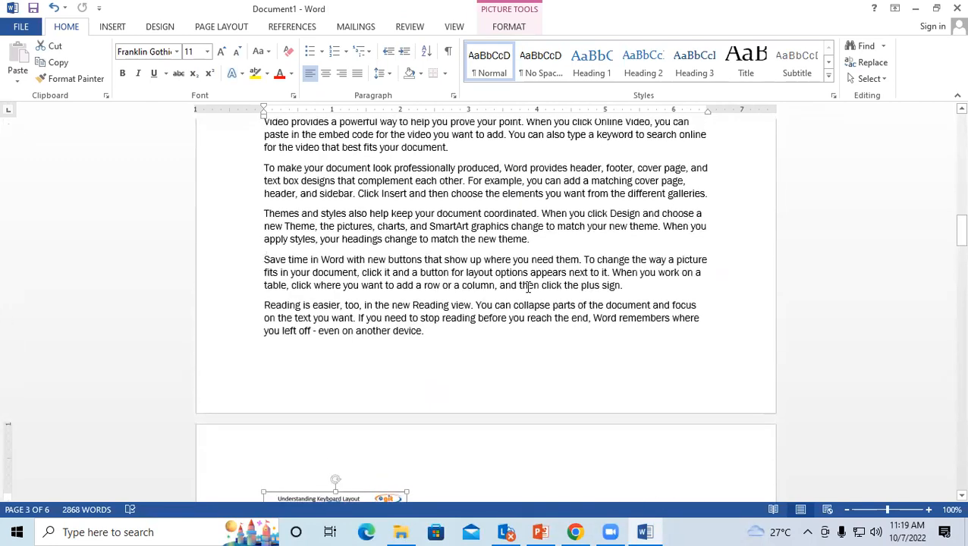
scroll(528, 287, up, 10)
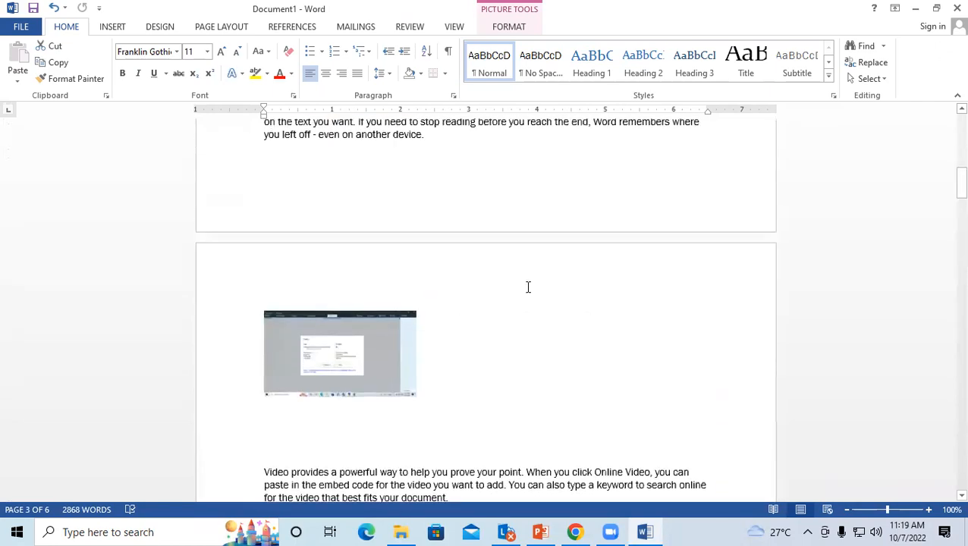
scroll(528, 287, up, 5)
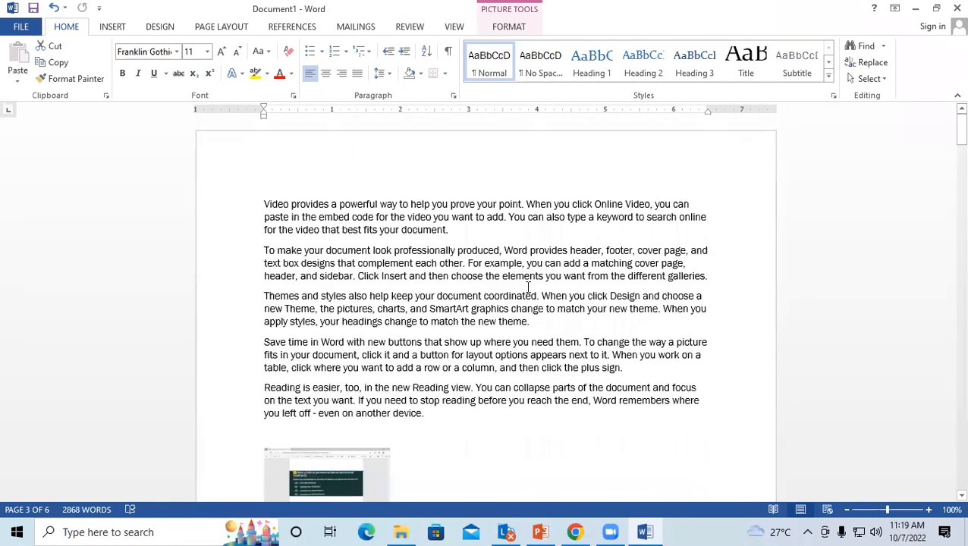
click(260, 199)
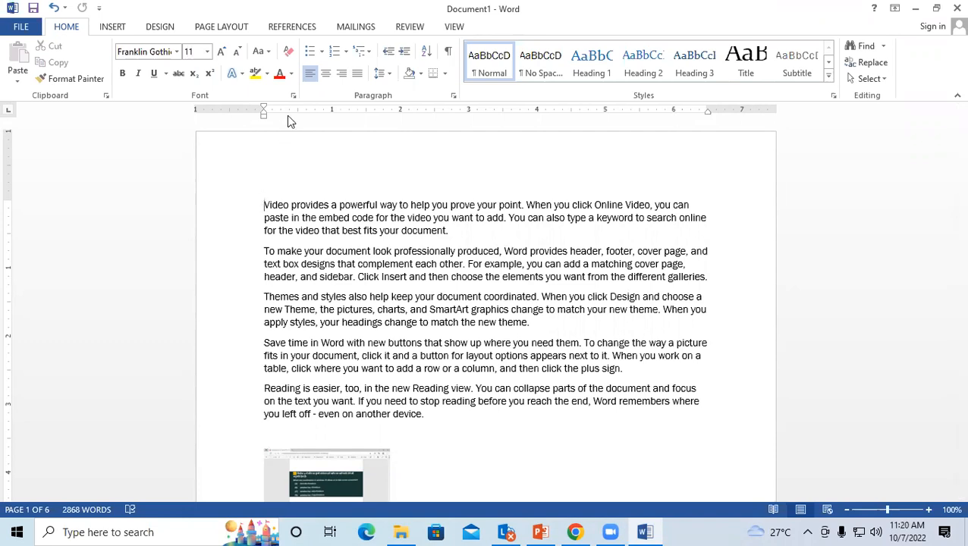
Look through pages 1 to 3 to examine the picture on each page that needs a caption.
click(288, 29)
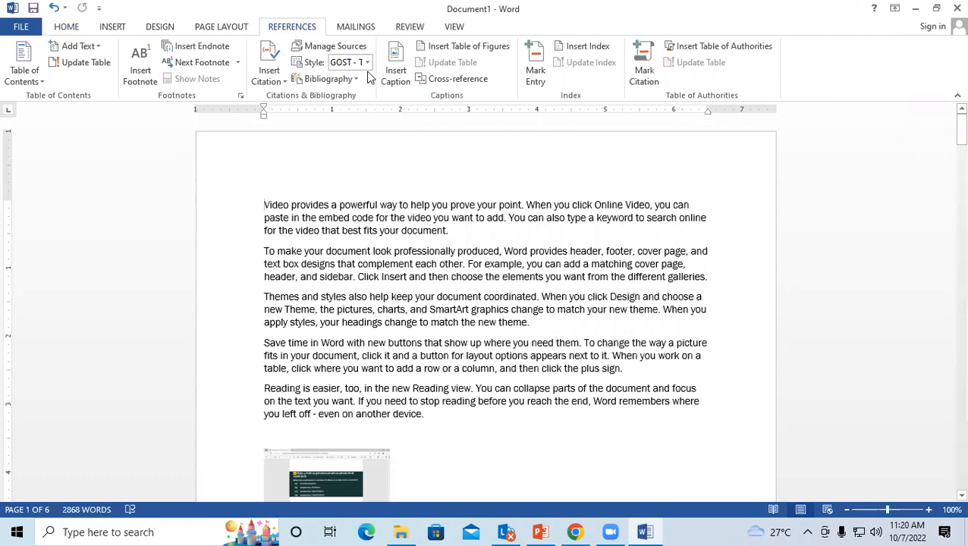
scroll(328, 357, down, 3)
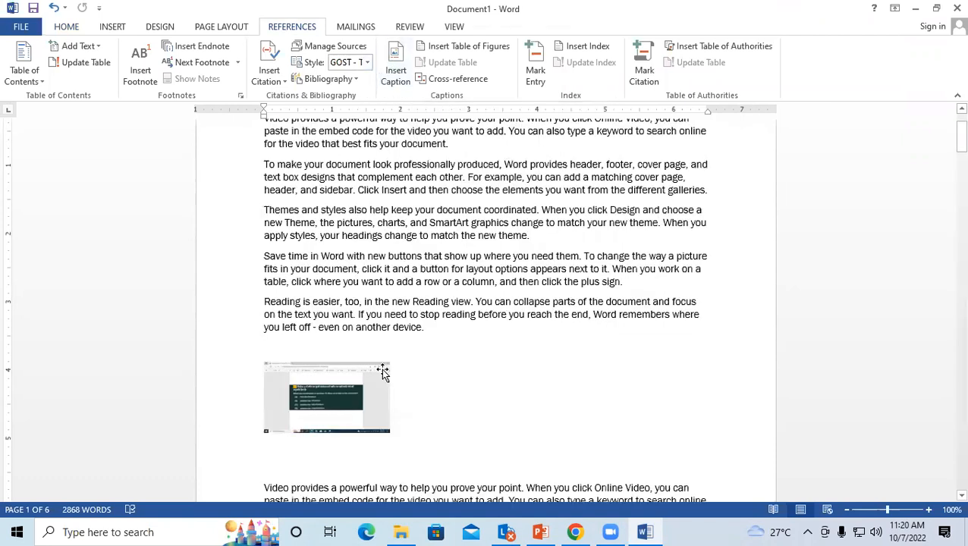
scroll(327, 356, down, 3)
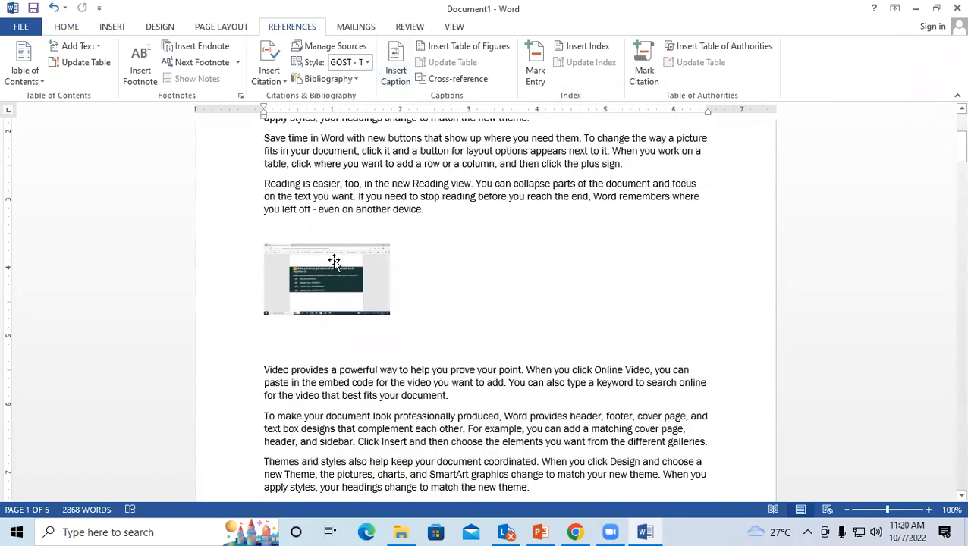
scroll(335, 259, down, 3)
scroll(335, 260, down, 10)
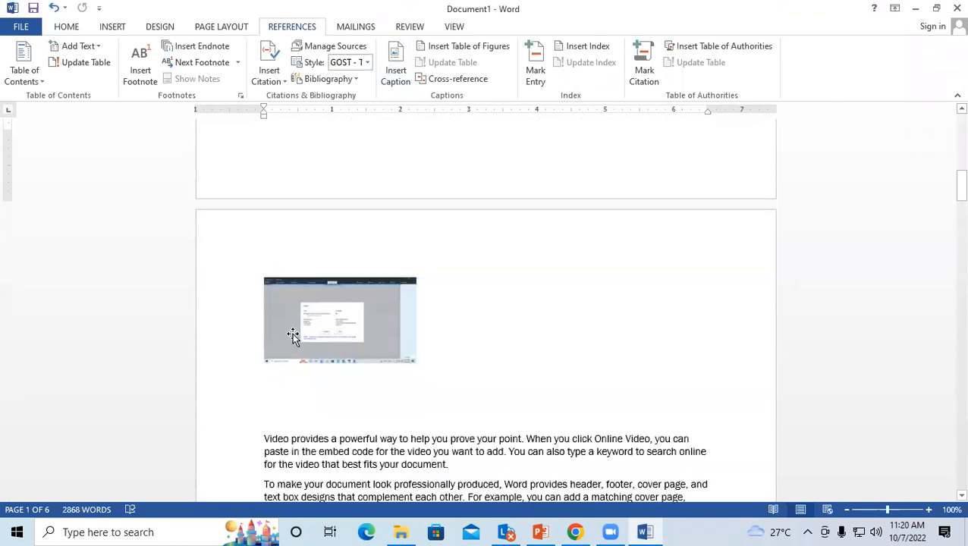
scroll(325, 299, down, 18)
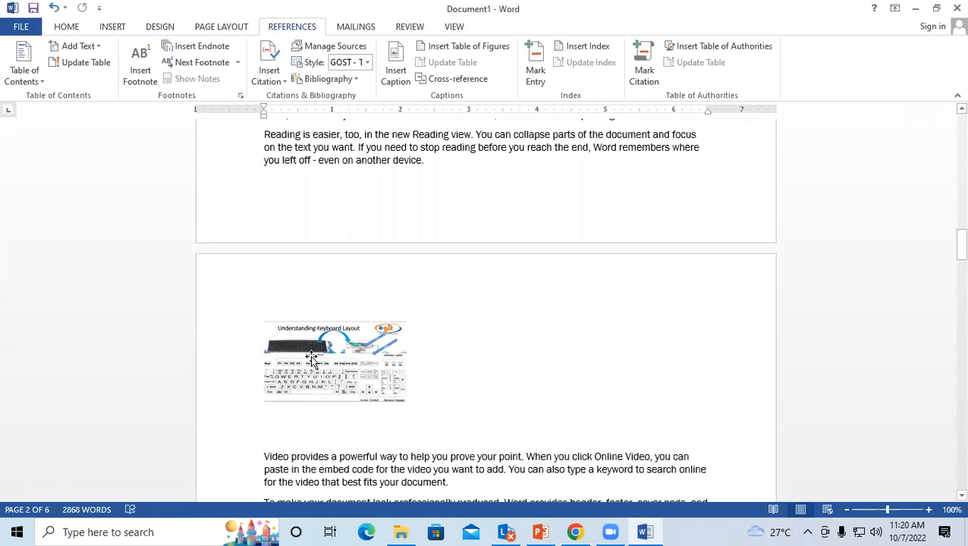
scroll(311, 357, down, 8)
scroll(311, 356, up, 12)
scroll(311, 356, down, 6)
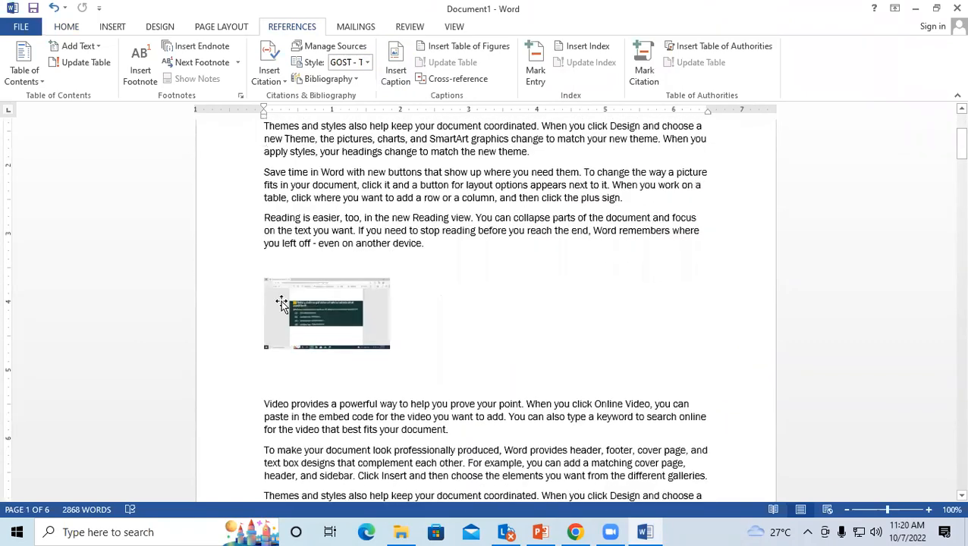
Add the caption "Figure 1" to the picture on page 1, using the Figure label positioned below the selected item.
click(325, 304)
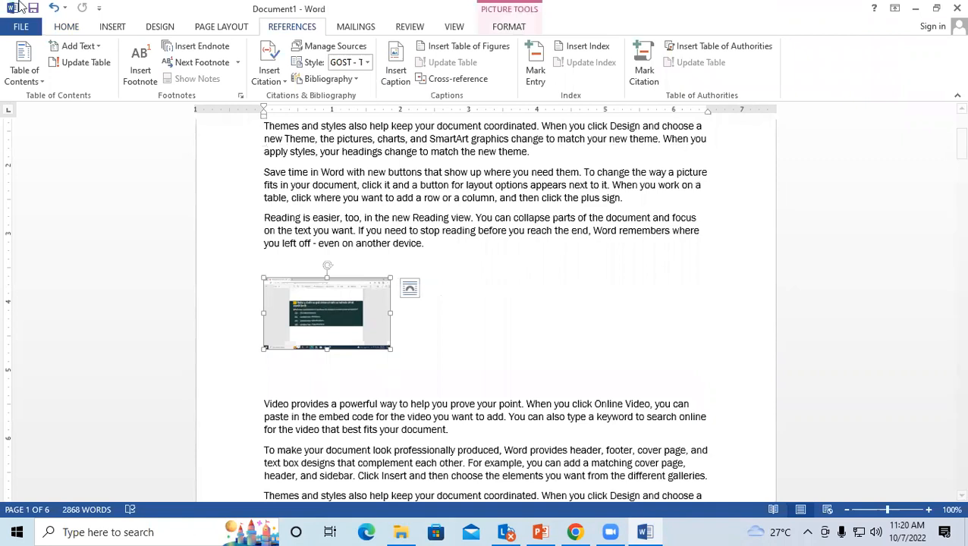
click(398, 59)
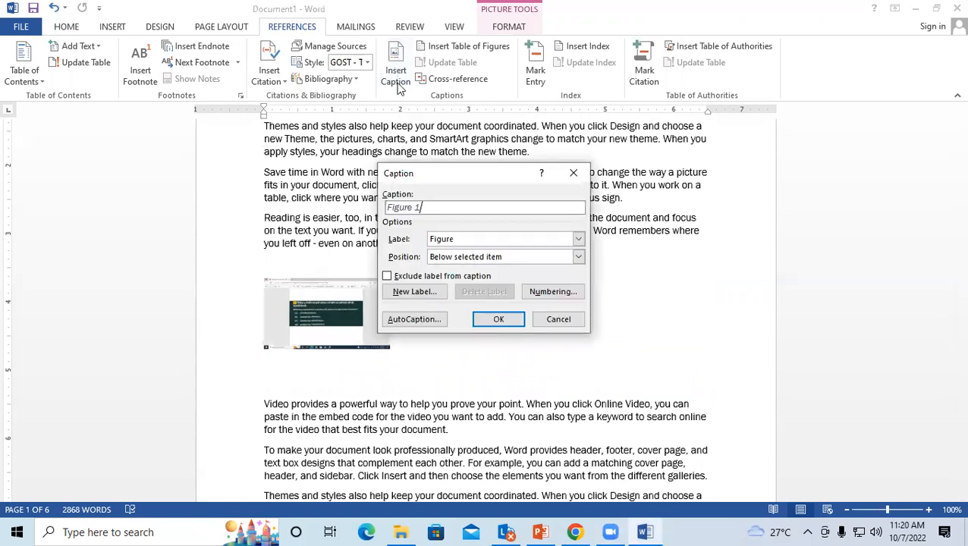
drag(412, 174, 274, 57)
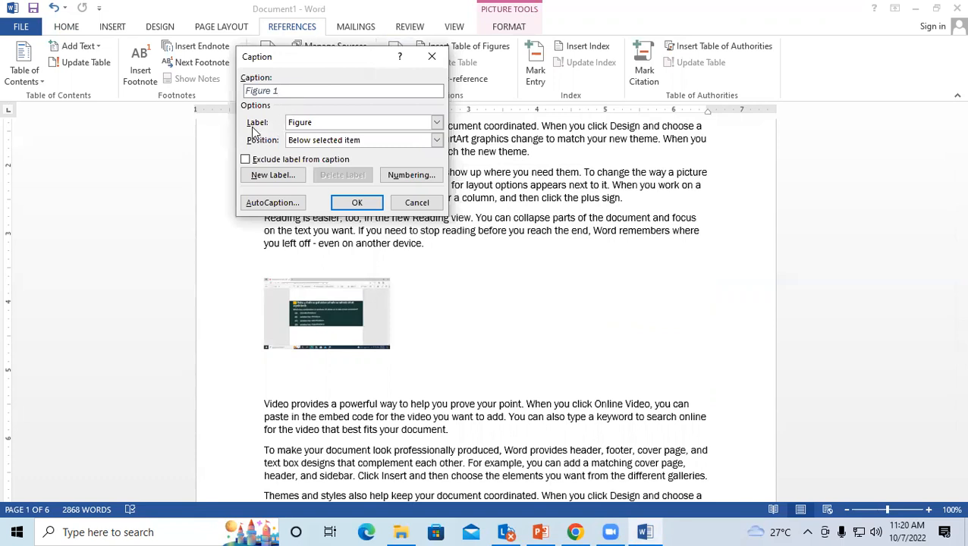
click(321, 142)
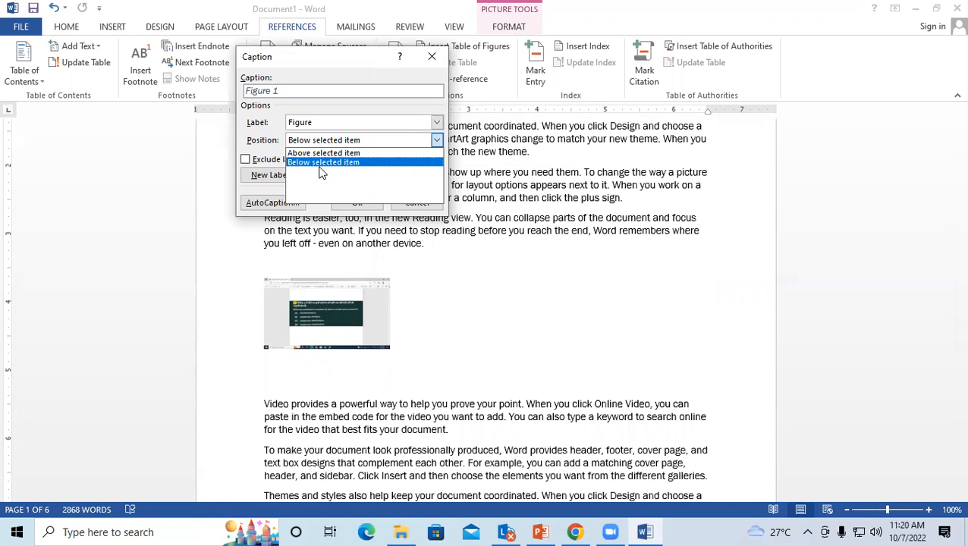
click(333, 163)
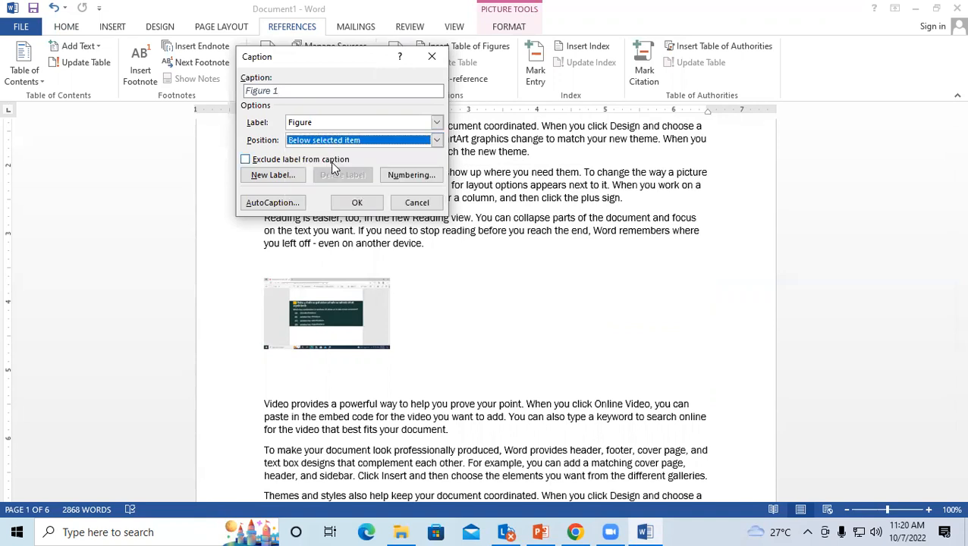
click(363, 202)
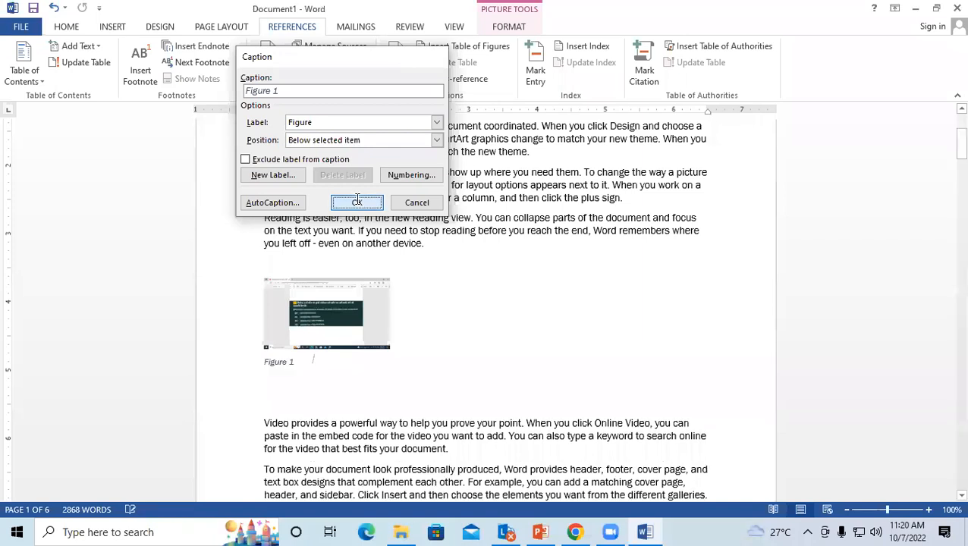
Add the caption "Figure 2" to the picture on page 2, using the Figure label positioned above the selected item.
scroll(365, 253, down, 2)
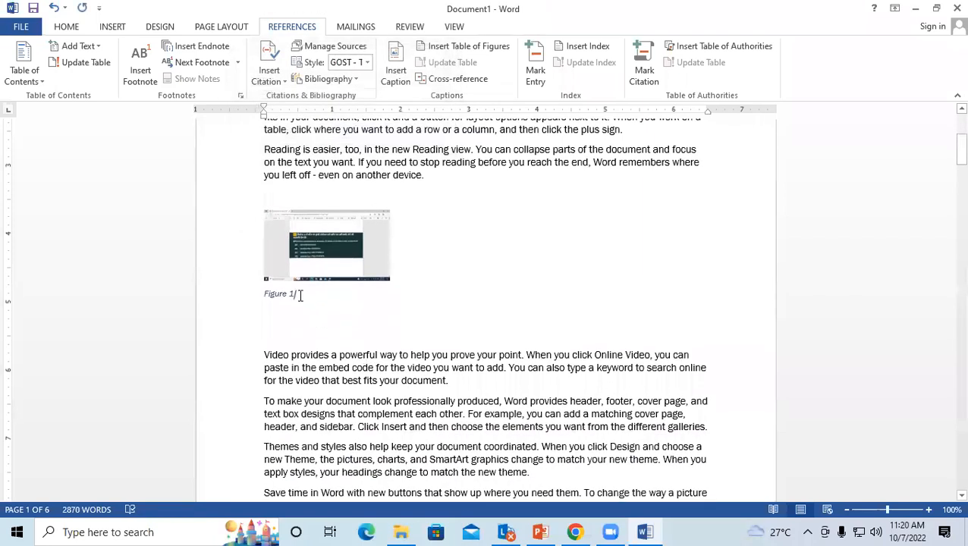
scroll(318, 273, down, 15)
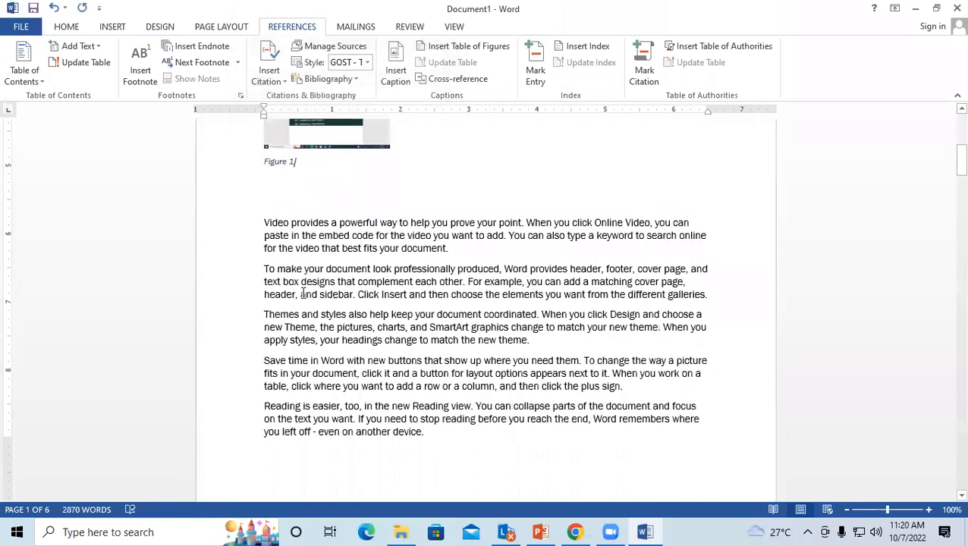
click(338, 244)
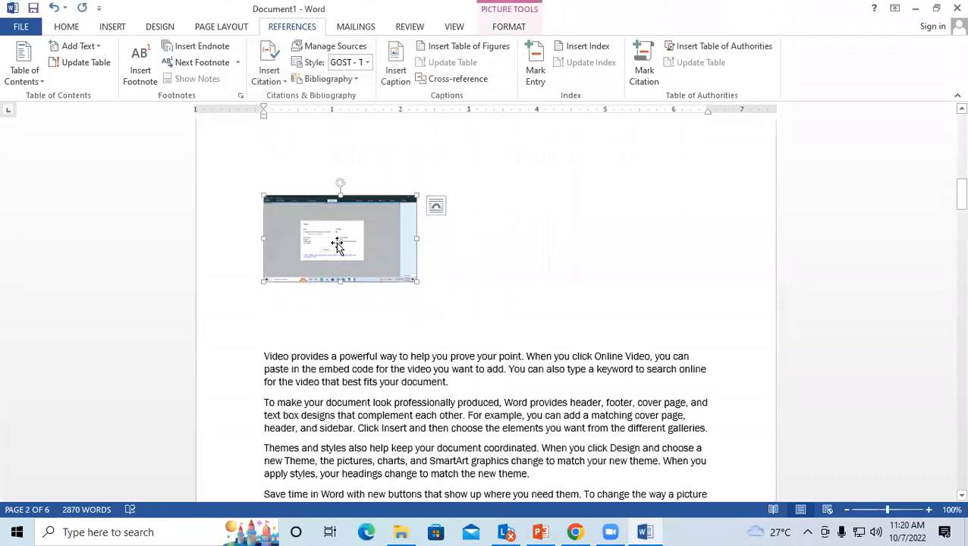
click(394, 57)
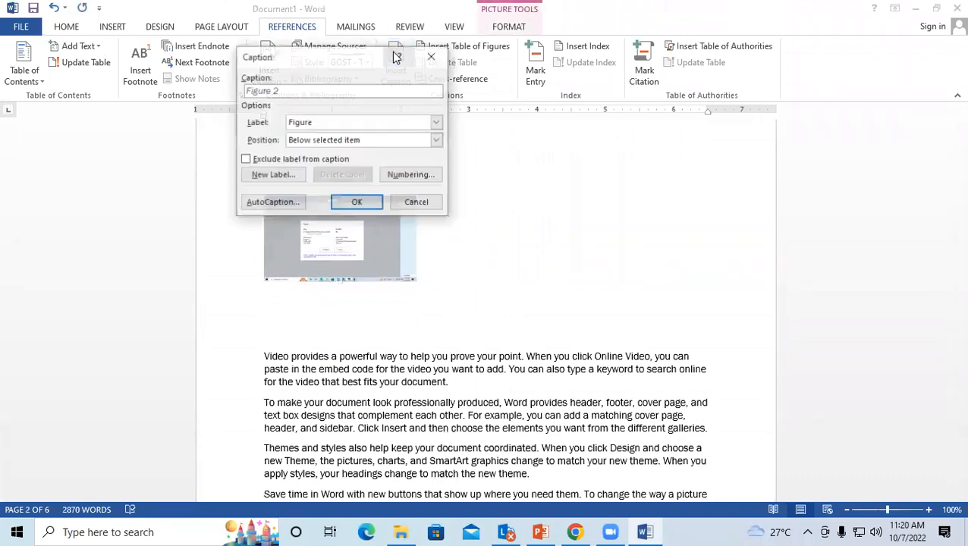
drag(310, 59, 465, 67)
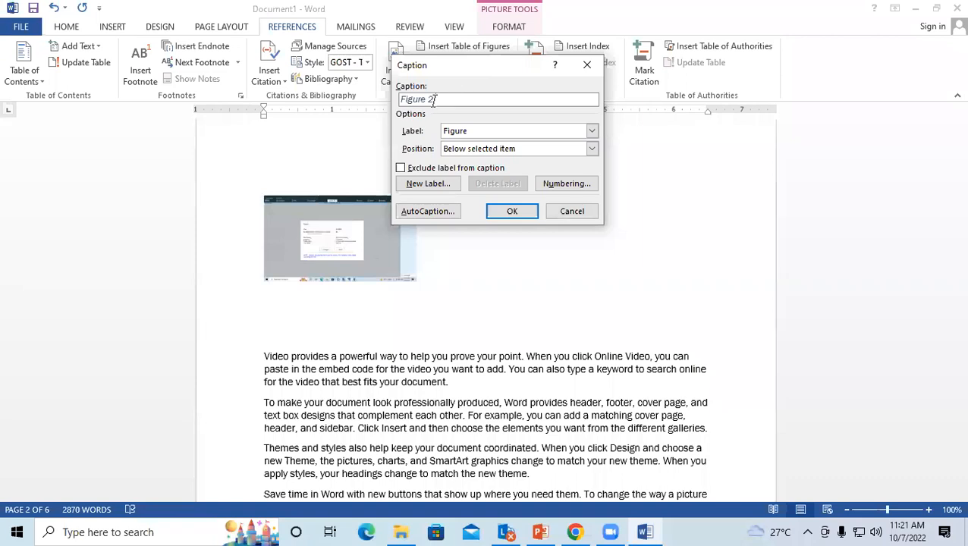
click(474, 148)
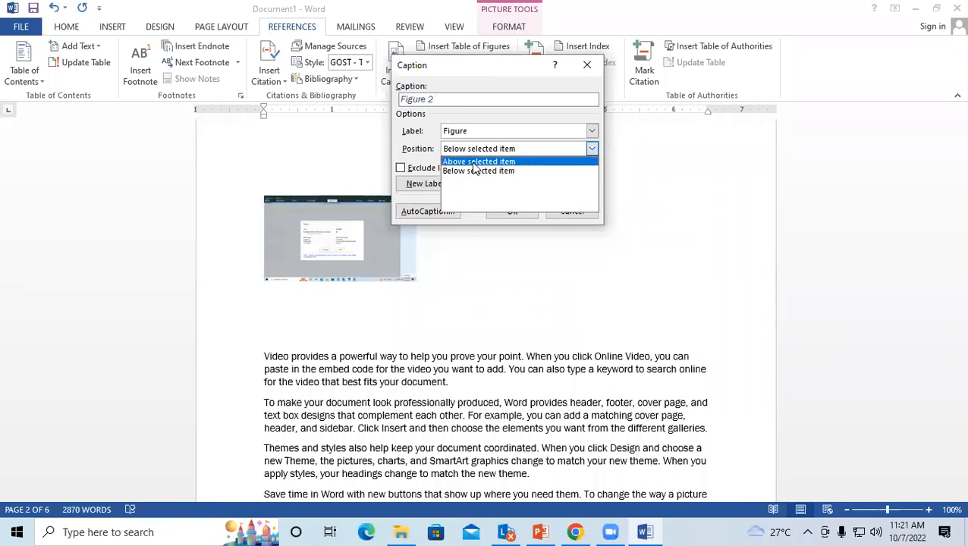
click(475, 162)
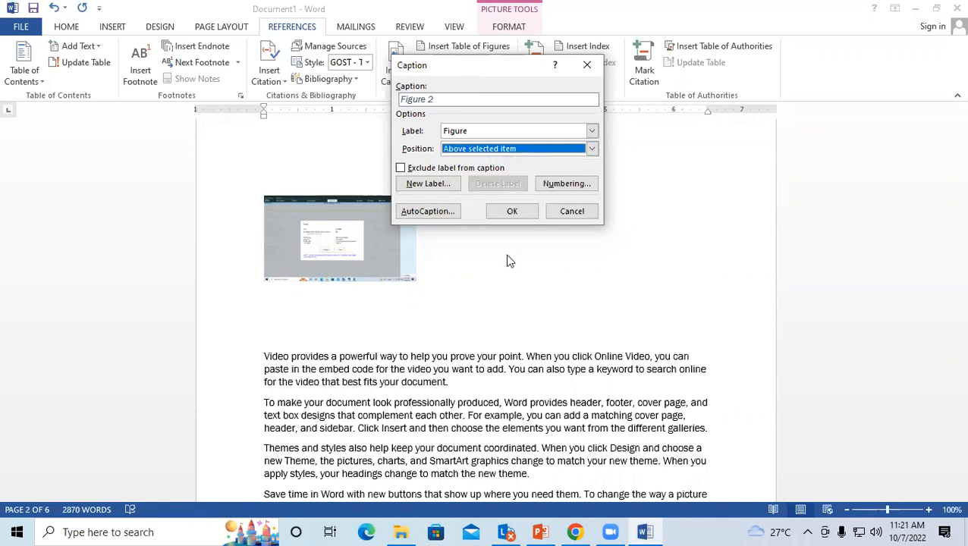
click(512, 211)
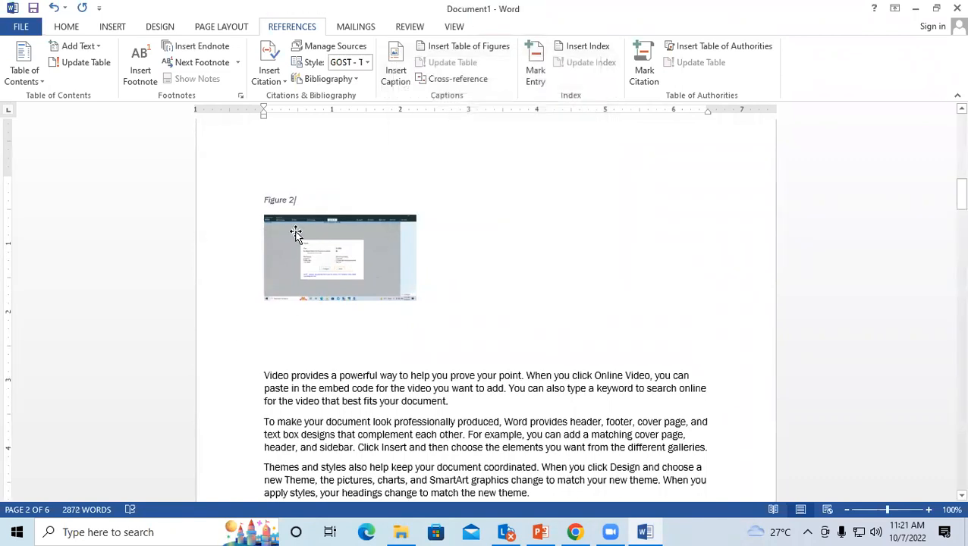
Add the caption "Figure 3" to the keyboard layout picture on page 3, positioned below the selected item.
scroll(296, 233, down, 10)
scroll(299, 236, down, 6)
click(319, 206)
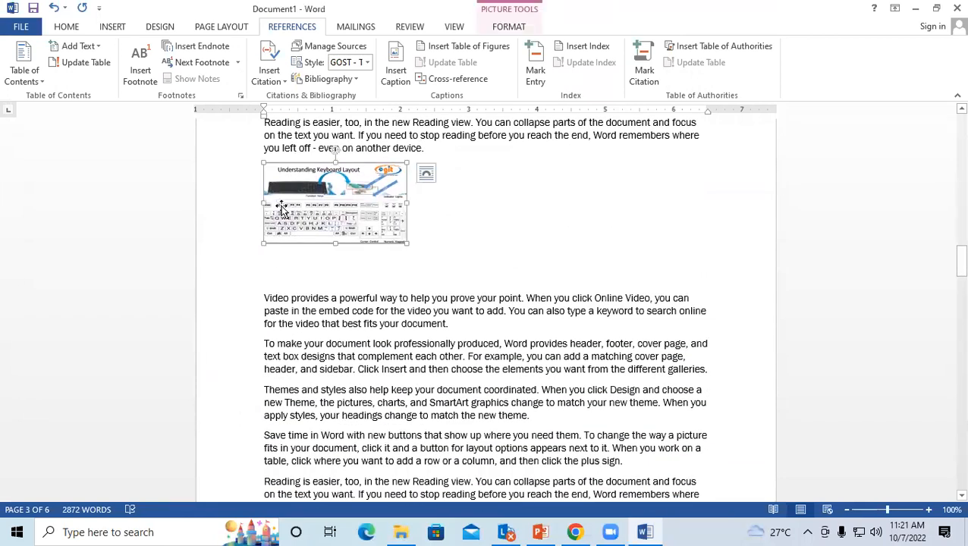
click(387, 56)
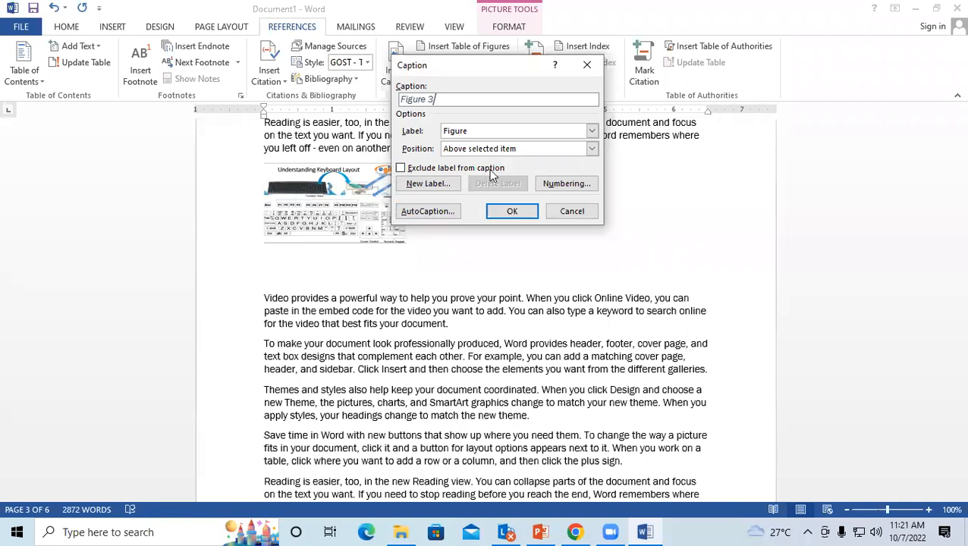
click(591, 149)
click(464, 172)
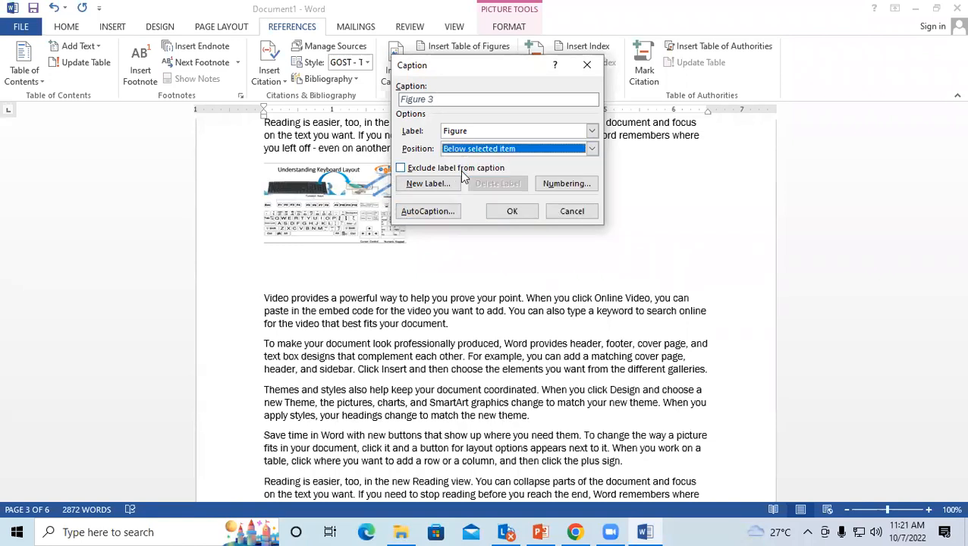
click(528, 211)
click(507, 354)
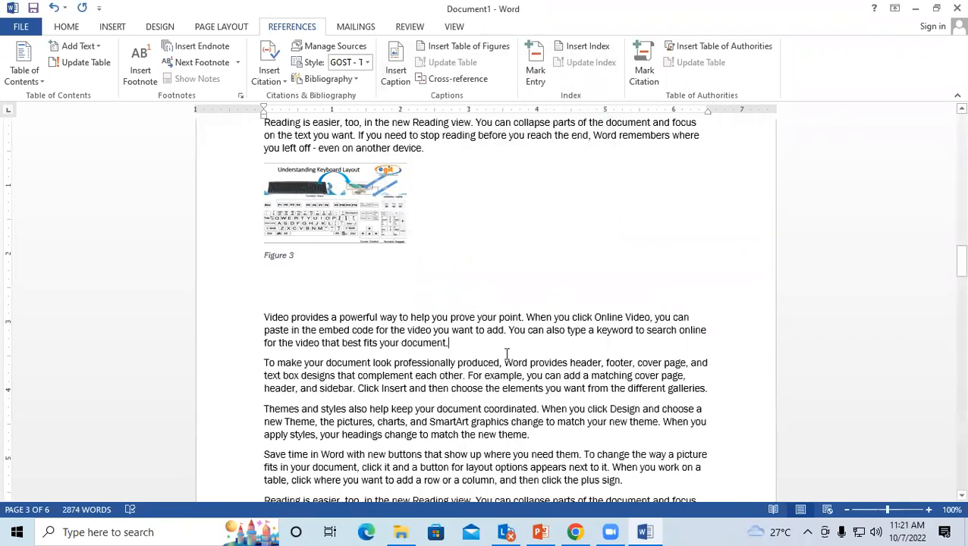
Review the captions of the three pictures across pages 1 to 3 and return to the beginning of the document.
scroll(476, 287, up, 3)
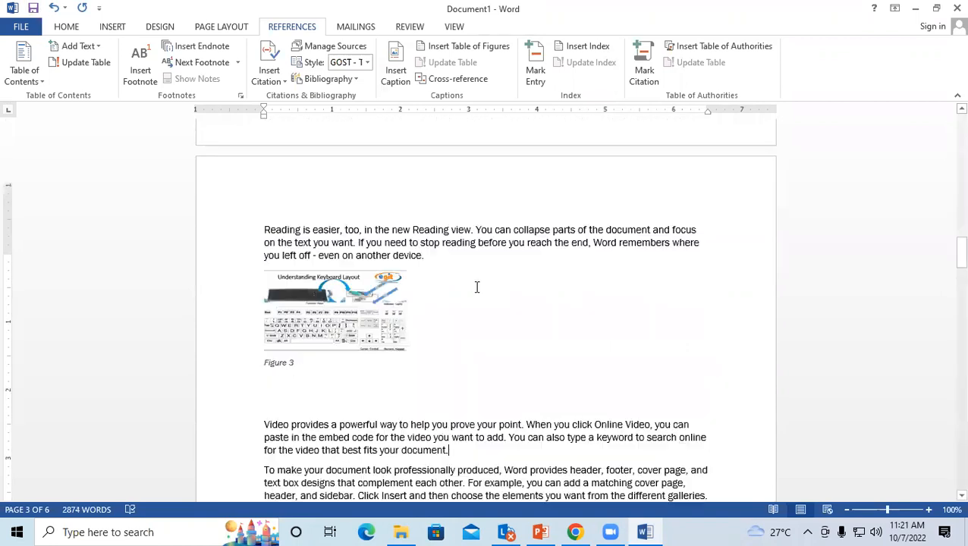
scroll(476, 287, up, 20)
scroll(476, 287, up, 20)
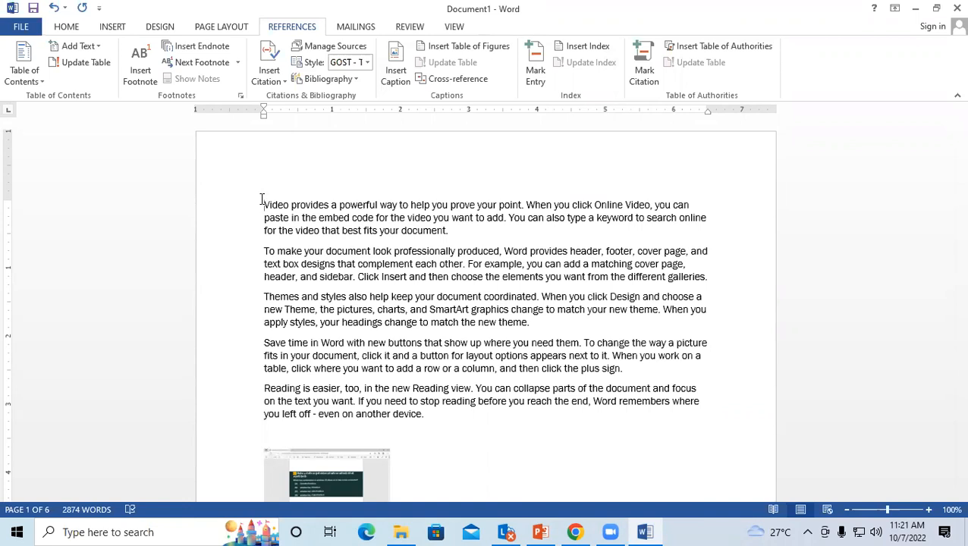
scroll(296, 255, down, 6)
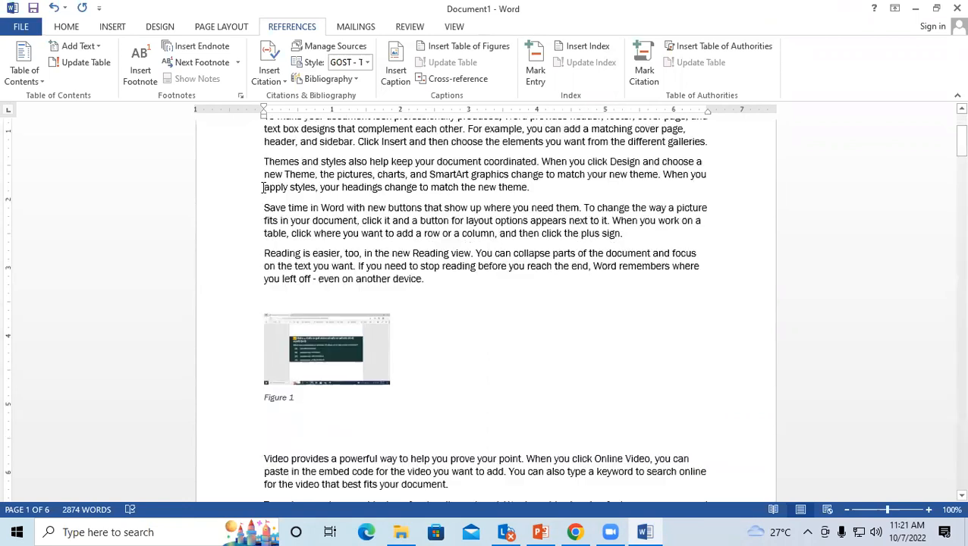
scroll(317, 248, down, 8)
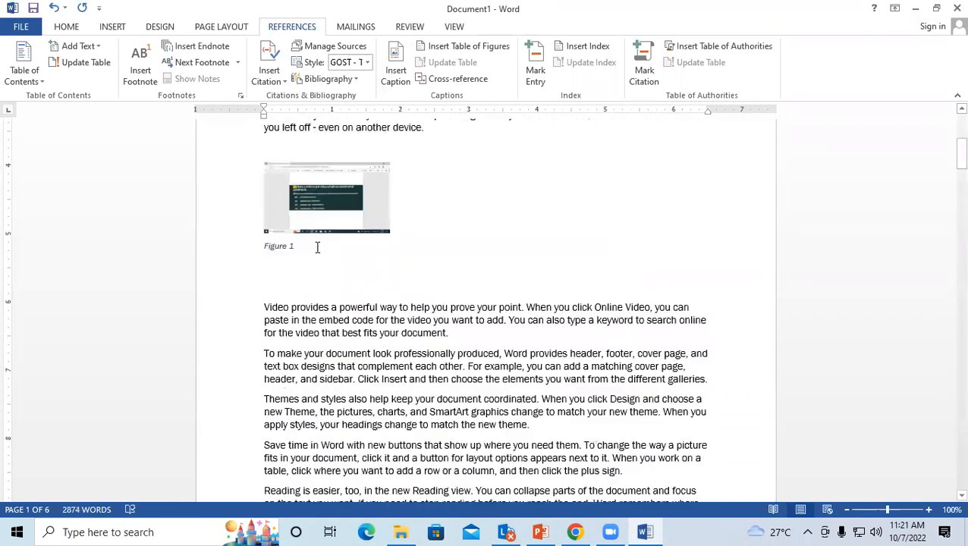
scroll(318, 248, down, 5)
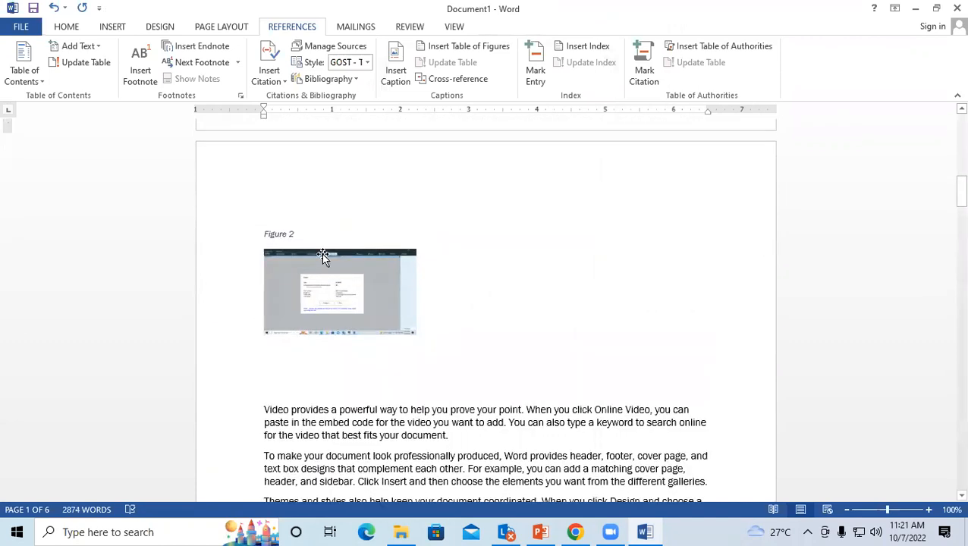
scroll(343, 272, down, 20)
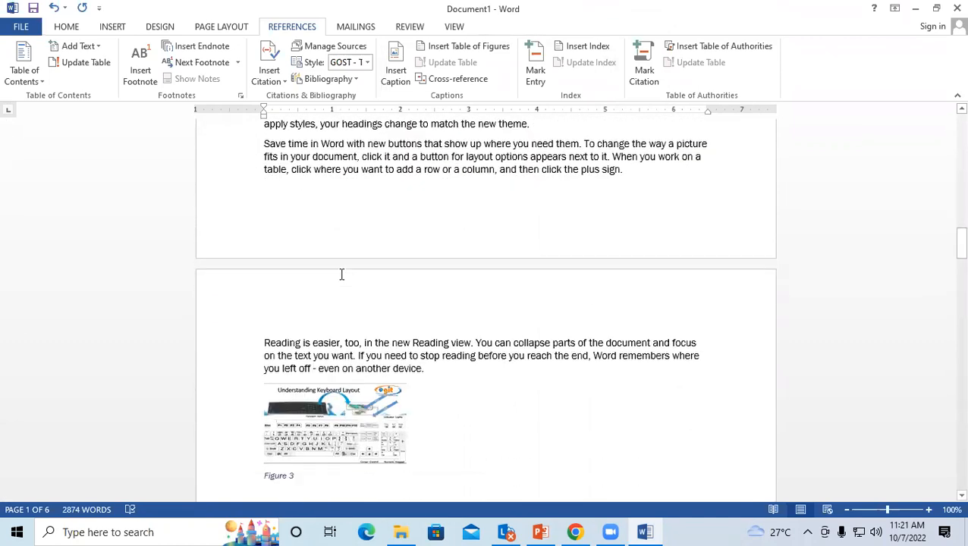
scroll(311, 347, down, 2)
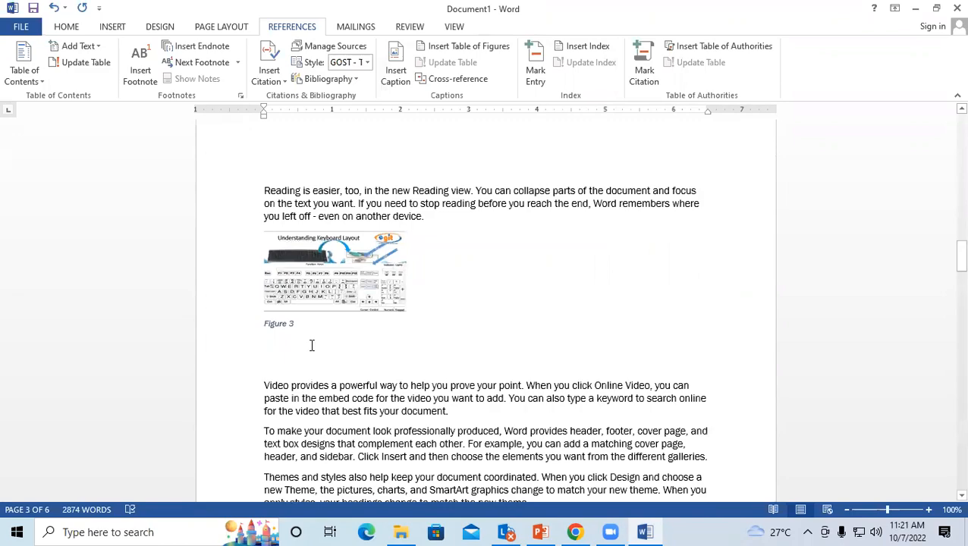
scroll(311, 345, up, 20)
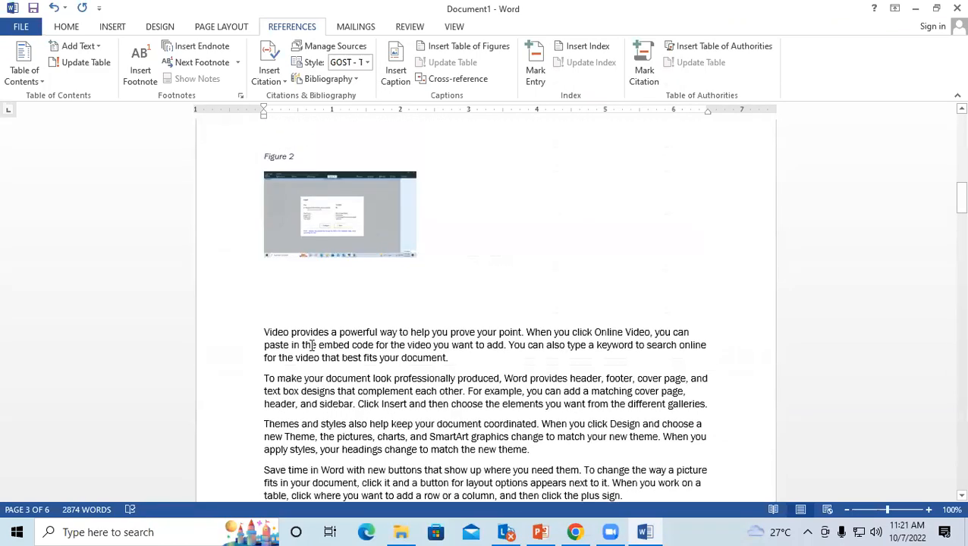
scroll(312, 345, up, 4)
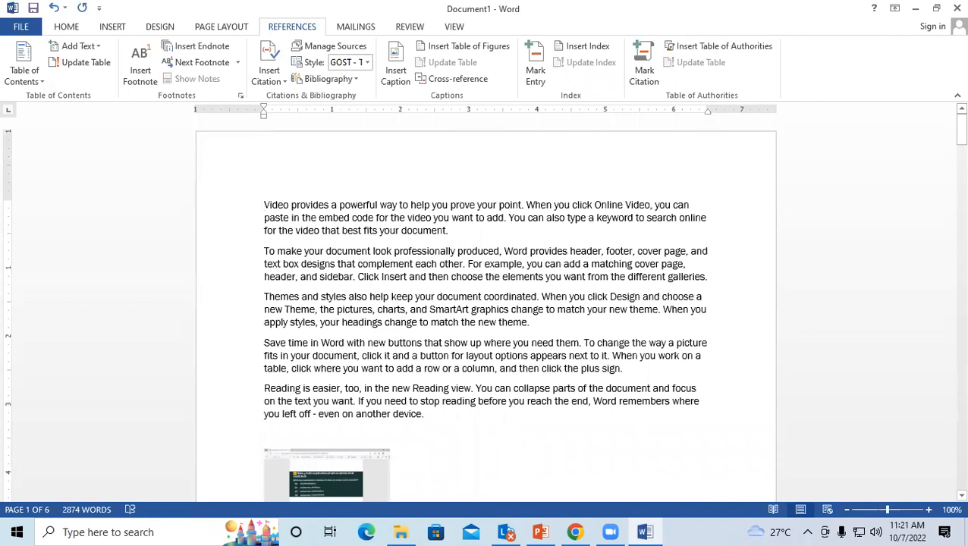
Add five empty paragraphs above the first paragraph of page 1 and place the insertion point on the first blank line.
key(Return)
key(Return)
key(Return)
key(Return)
key(Return)
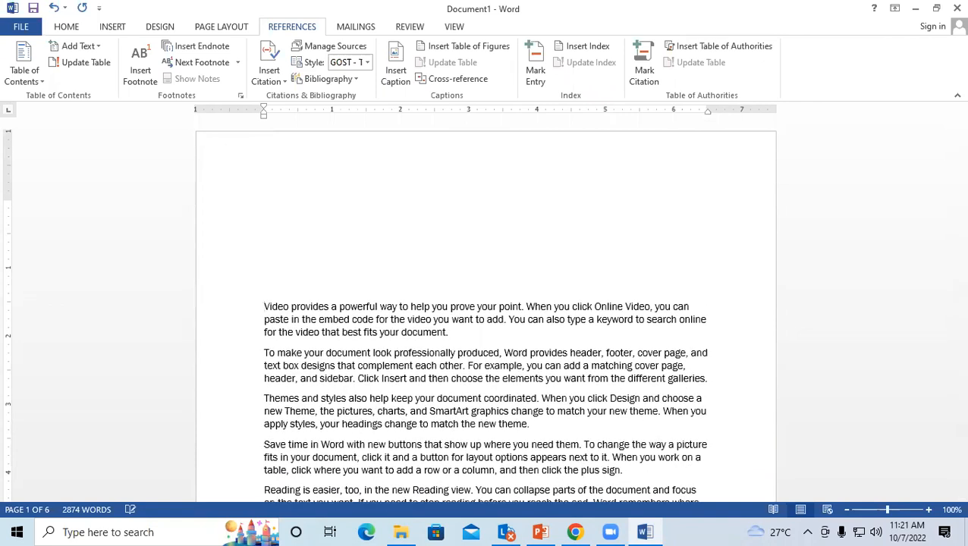
click(274, 162)
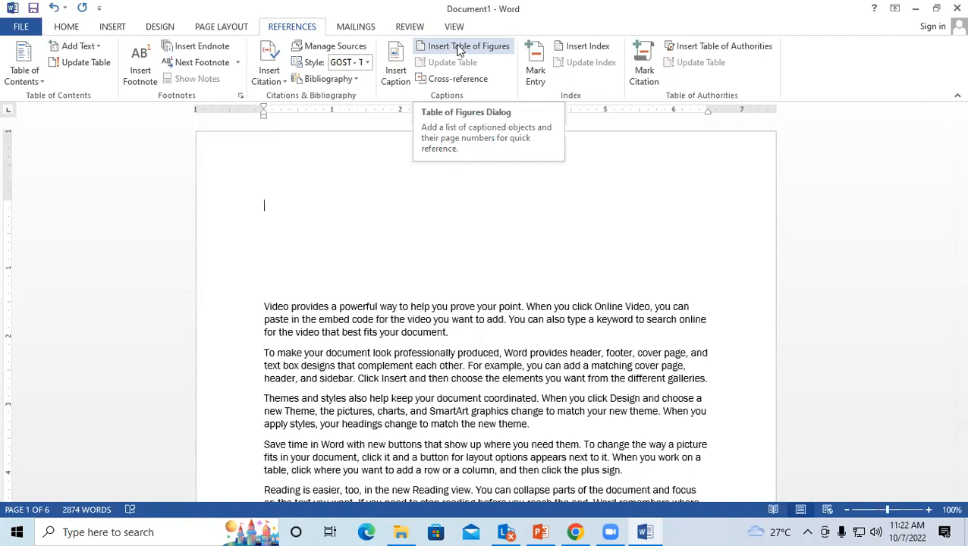
Insert a table of figures on the first blank line of page 1 for the Figure caption label, with right-aligned page numbers and dot leaders.
click(458, 49)
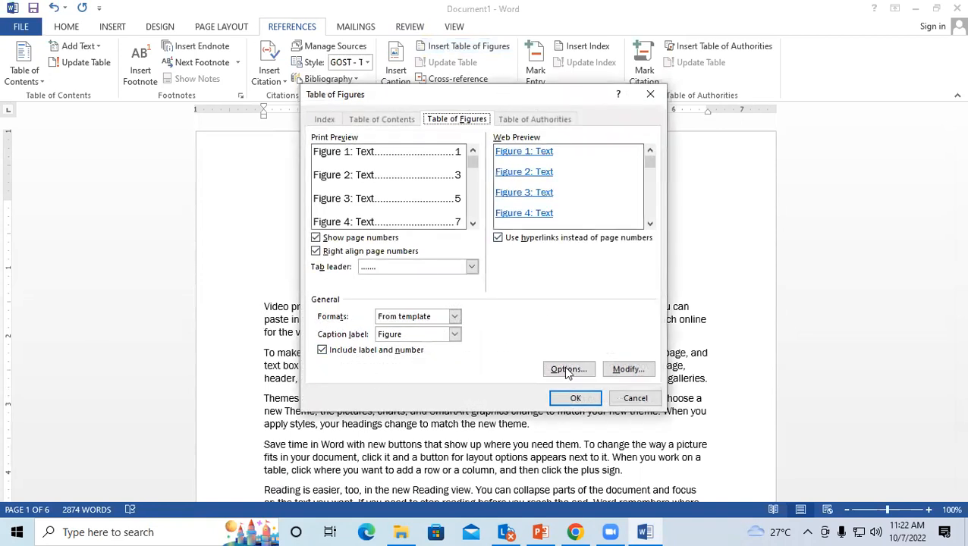
click(577, 400)
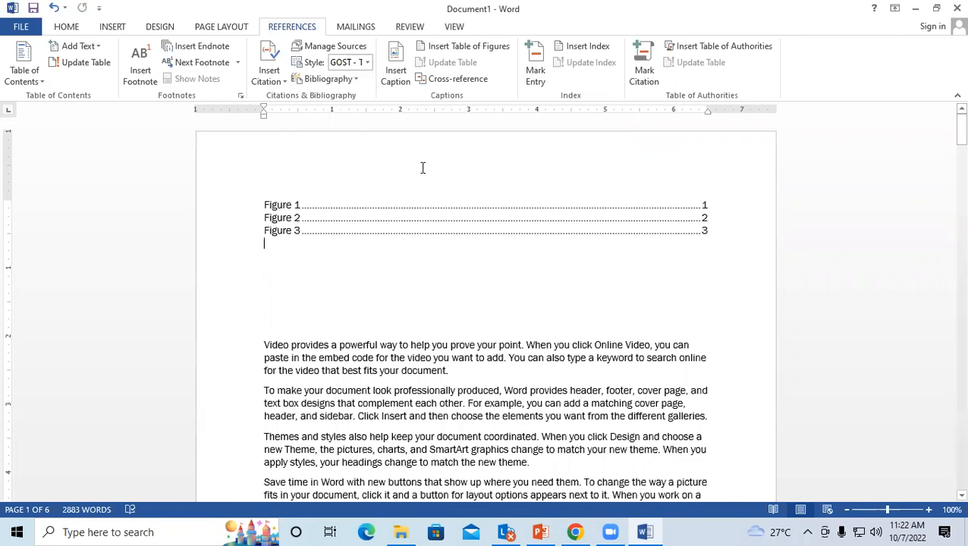
Add an opening parenthesis "(" after each of the Figure 1, Figure 2 and Figure 3 entries in the table of figures.
click(299, 207)
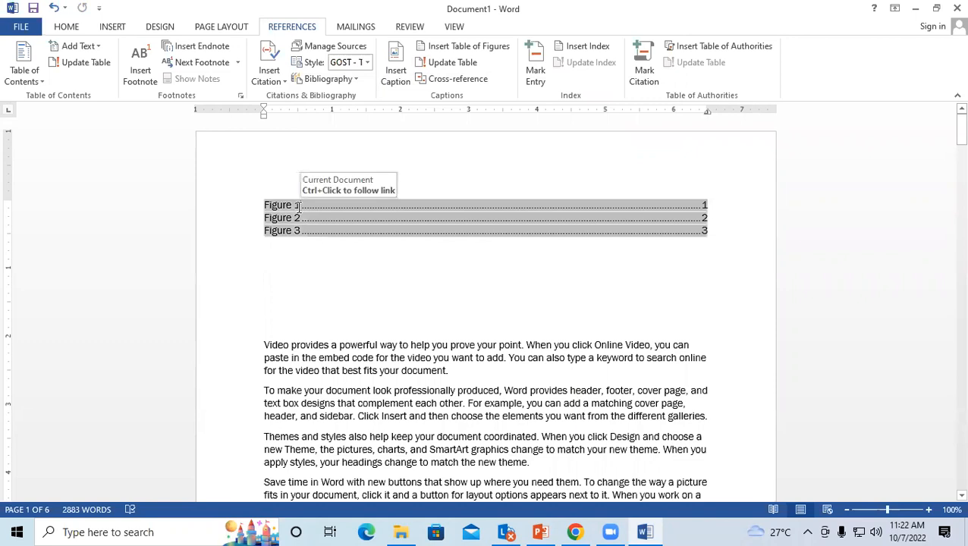
text(()
key(BackSpace)
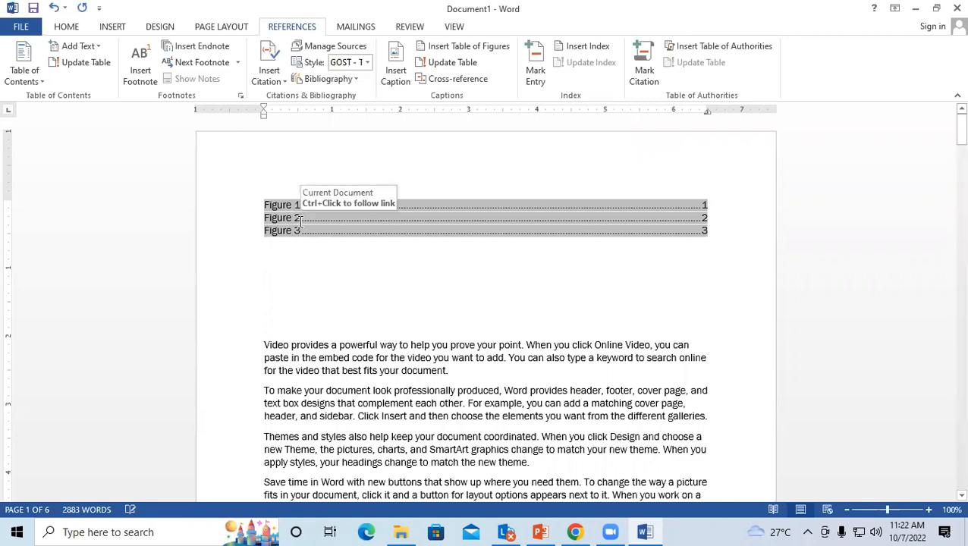
text(()
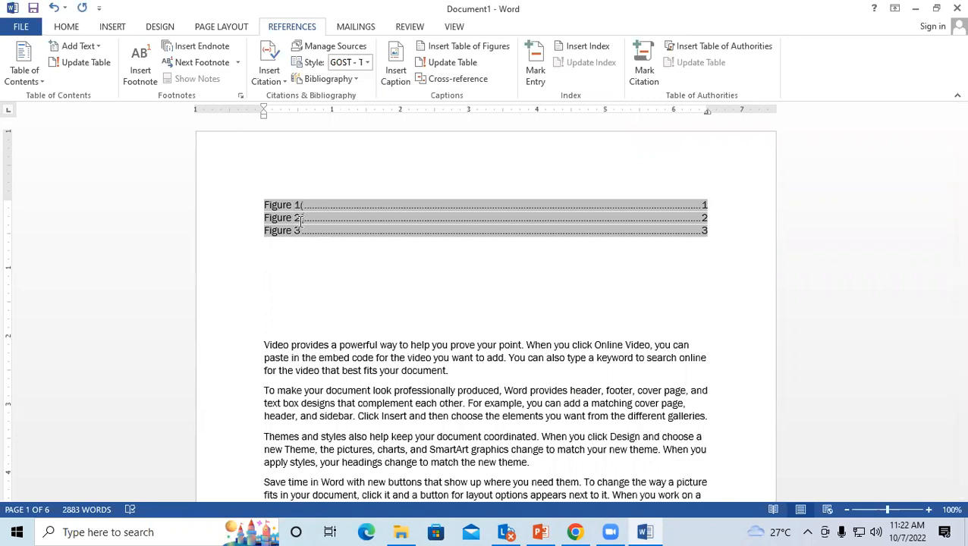
key(BackSpace)
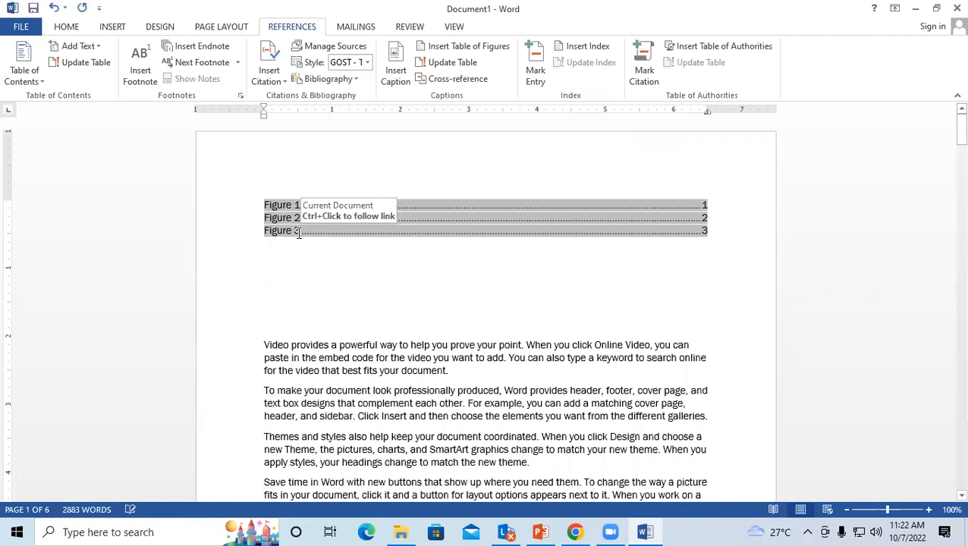
text(()
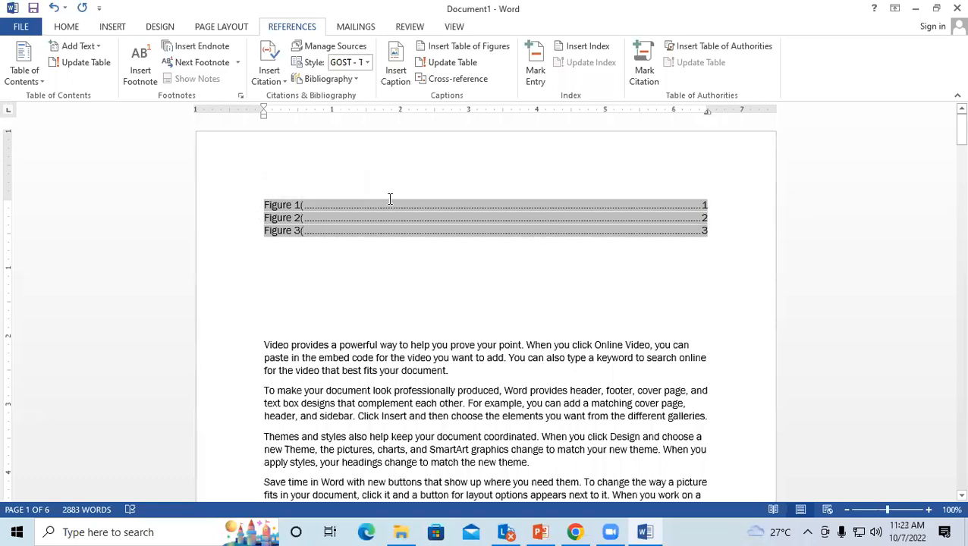
click(493, 371)
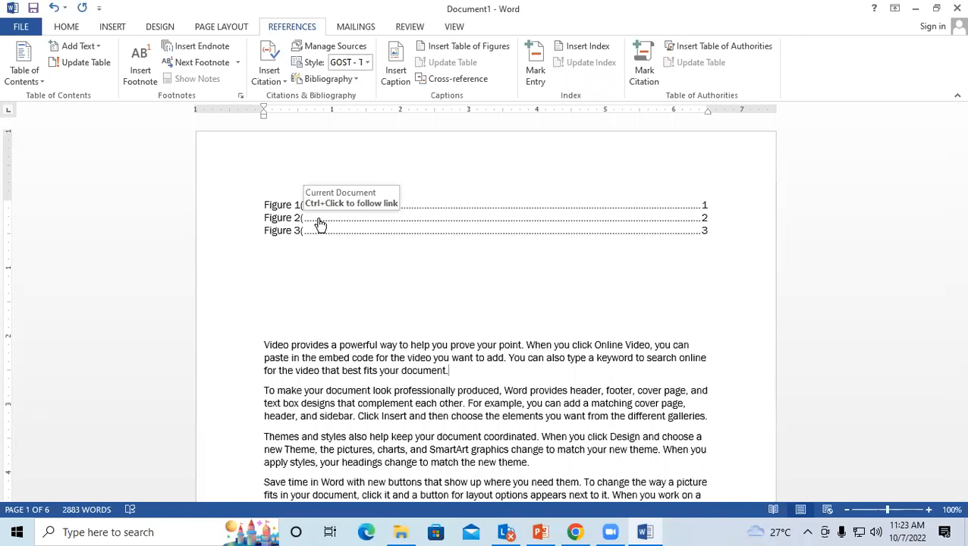
Follow the Figure 2 entry's link to its picture and return to the table of figures at the document's beginning.
ctrl+click(319, 224)
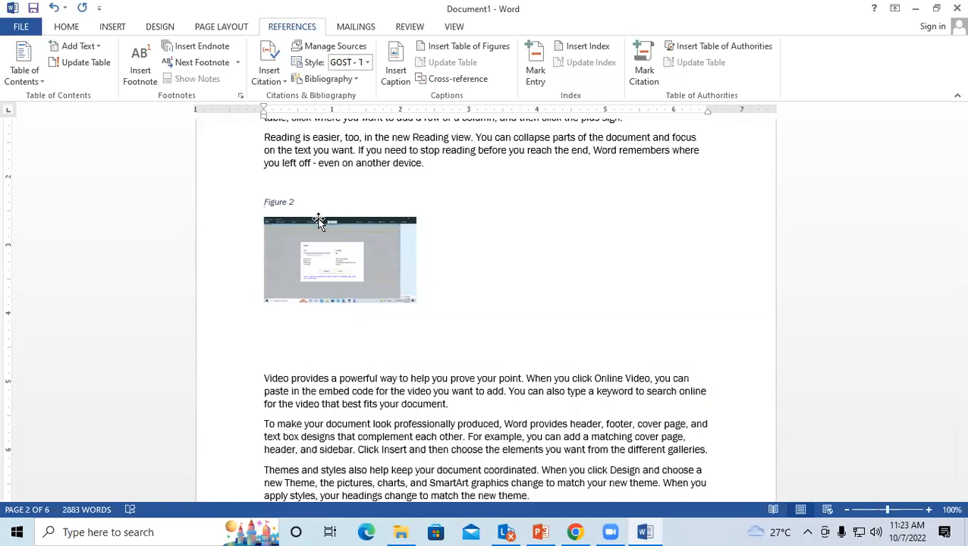
drag(961, 212, 949, 99)
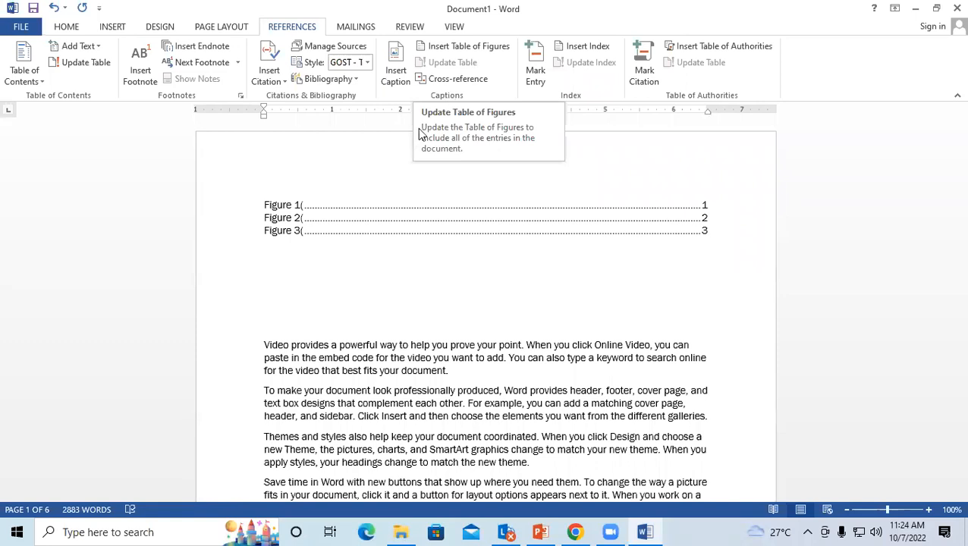
Add an empty paragraph after the last "Video provides a powerful way" paragraph at the end of page 1.
scroll(336, 324, down, 8)
scroll(336, 324, down, 10)
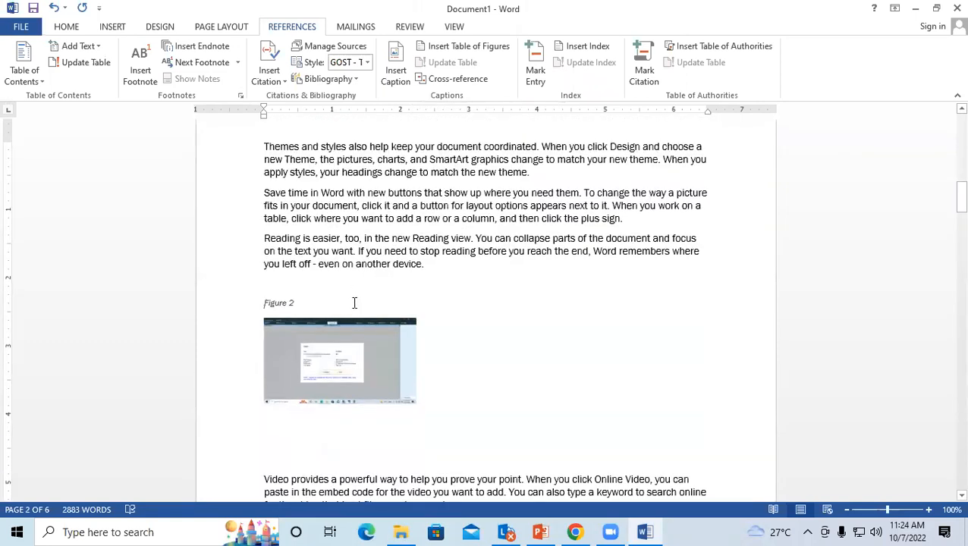
scroll(351, 305, up, 12)
scroll(349, 307, down, 7)
scroll(324, 367, up, 1)
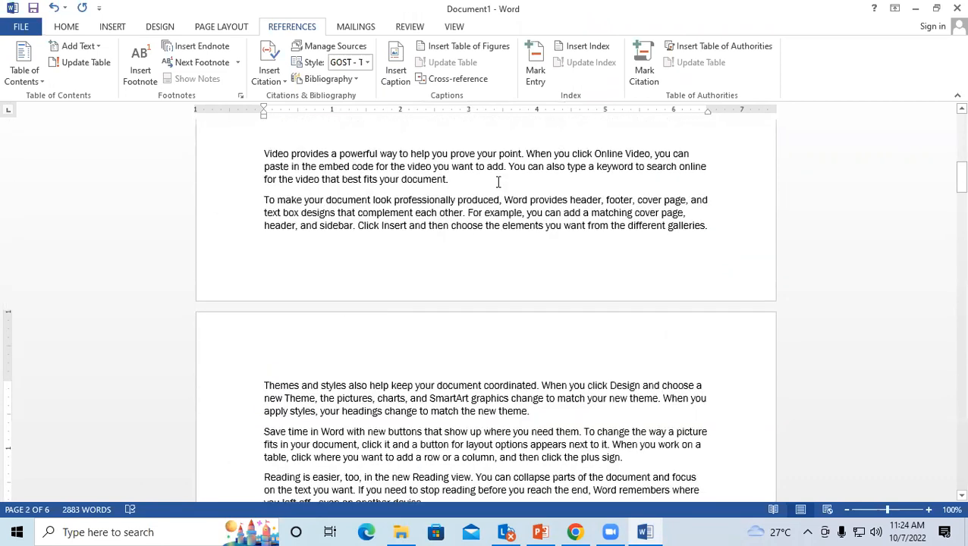
click(485, 182)
key(ctrl+Return)
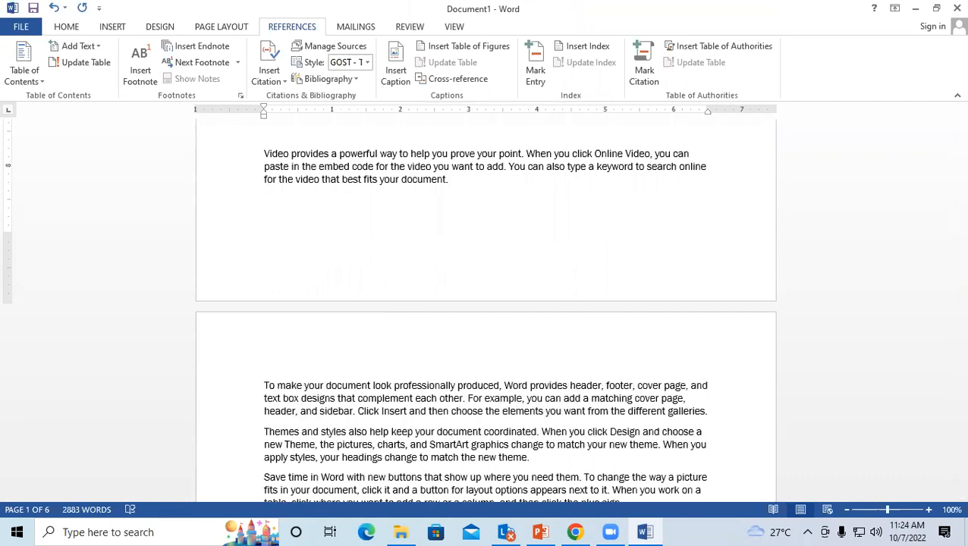
click(108, 26)
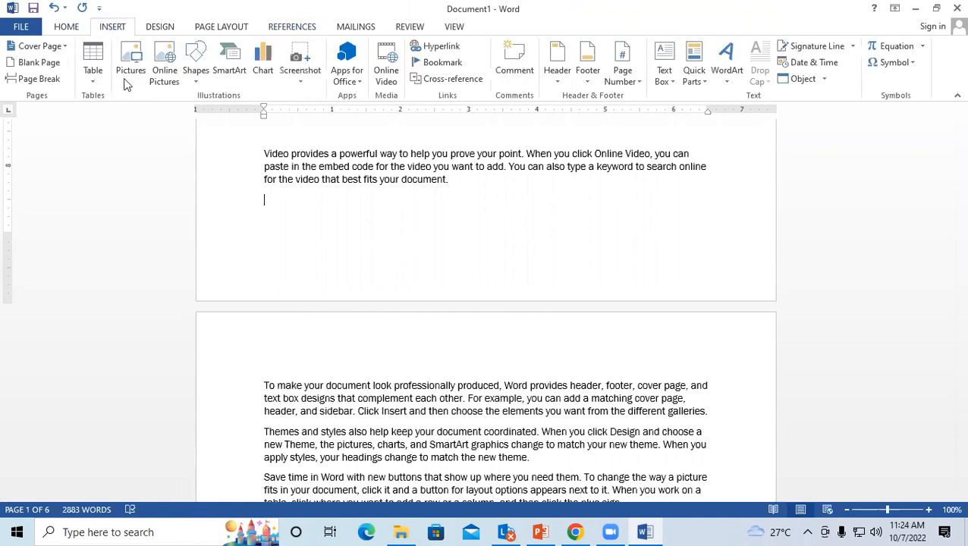
click(132, 64)
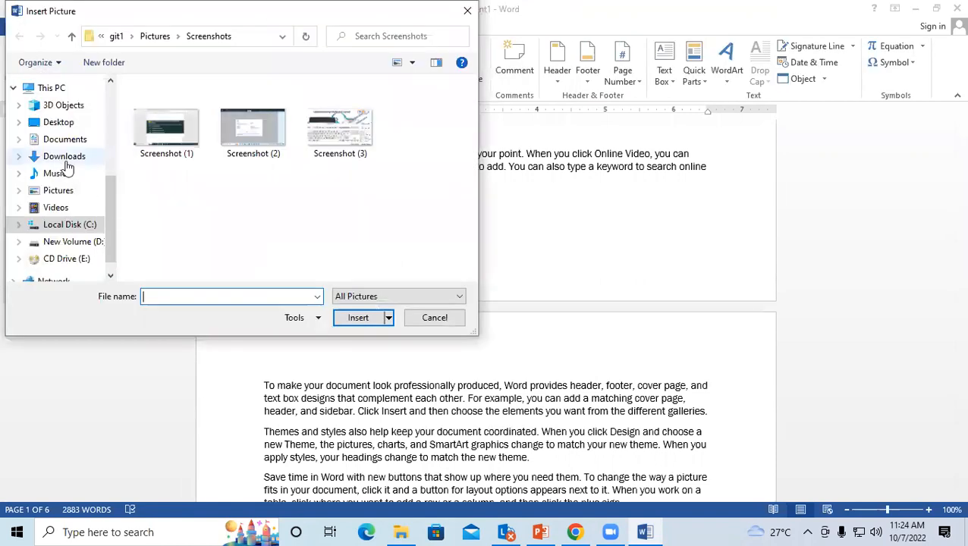
click(60, 190)
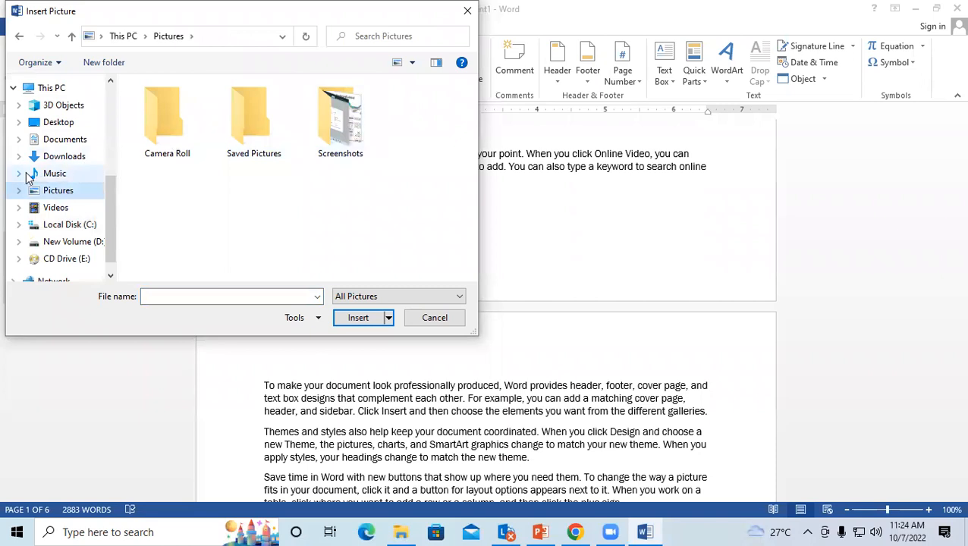
scroll(64, 182, up, 1)
click(67, 186)
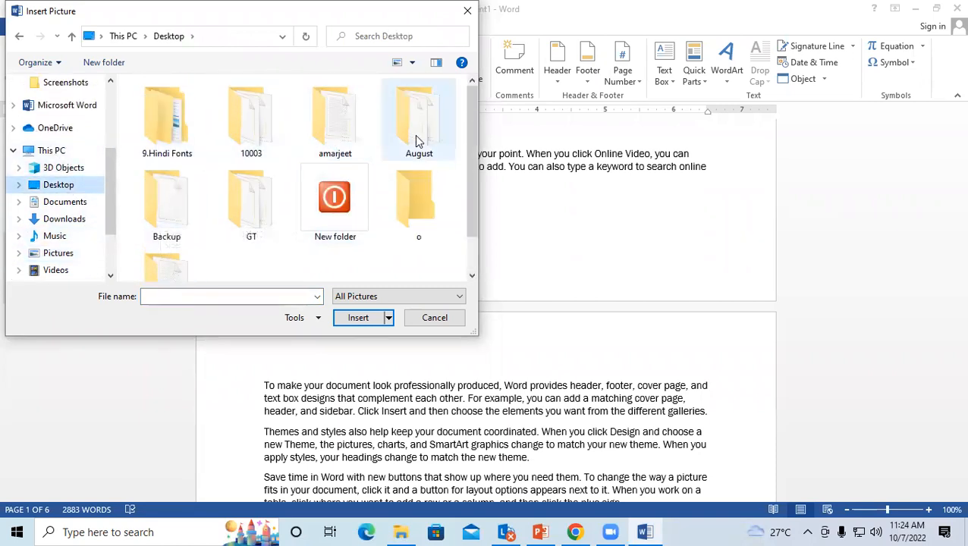
scroll(415, 134, down, 1)
click(67, 201)
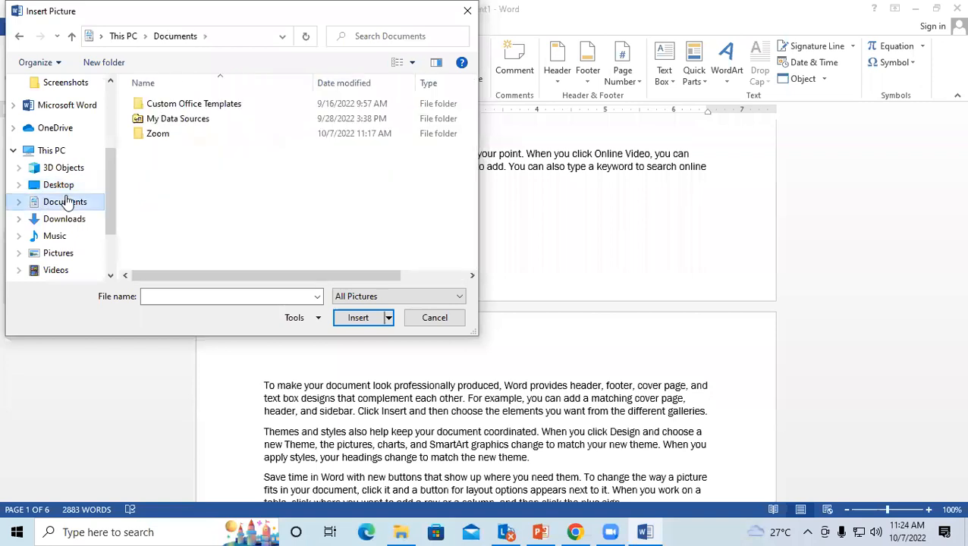
click(64, 218)
click(65, 202)
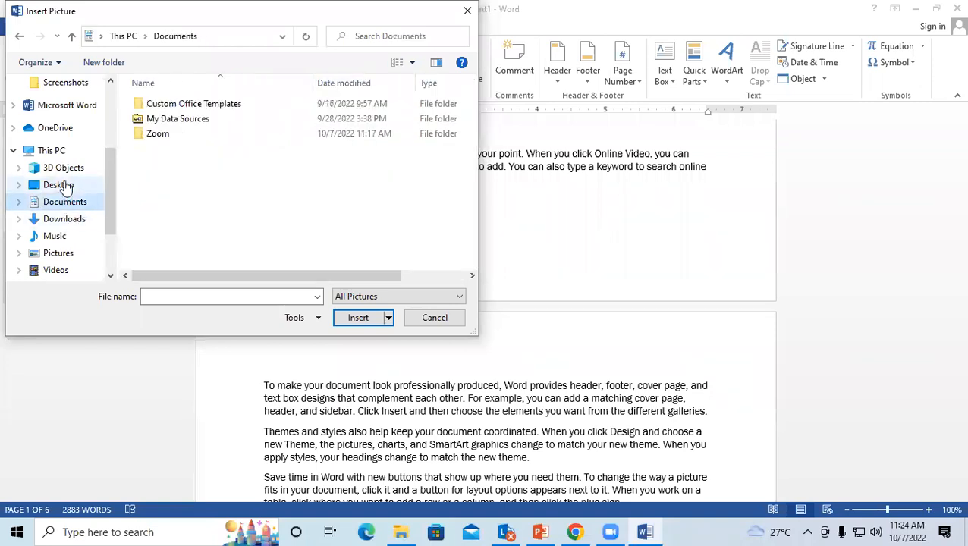
click(61, 185)
scroll(65, 186, up, 2)
click(66, 152)
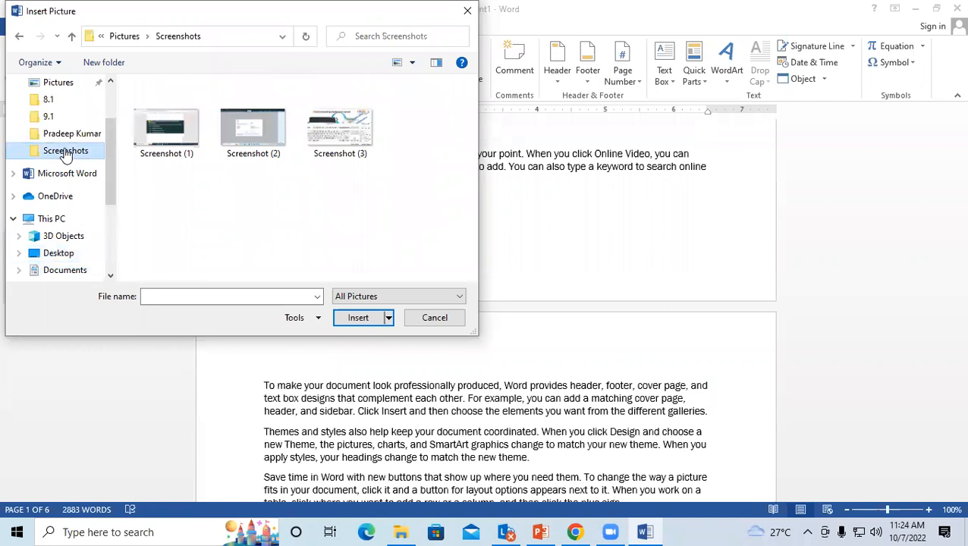
scroll(75, 163, up, 1)
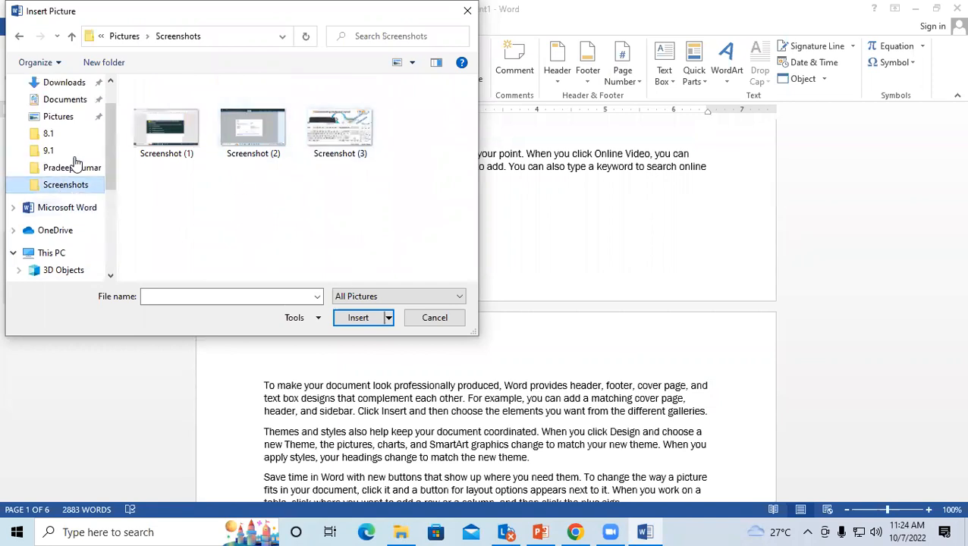
click(63, 118)
click(59, 104)
scroll(60, 107, up, 1)
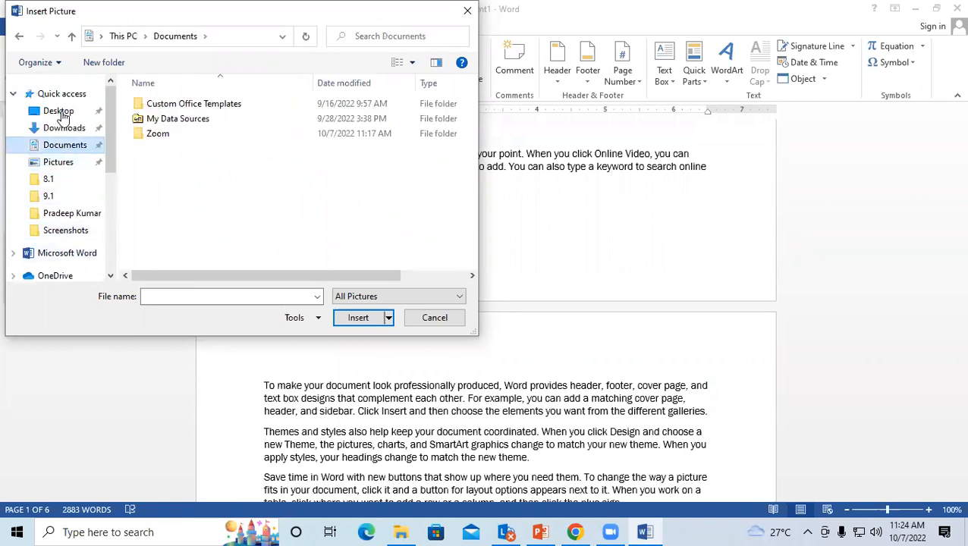
click(468, 11)
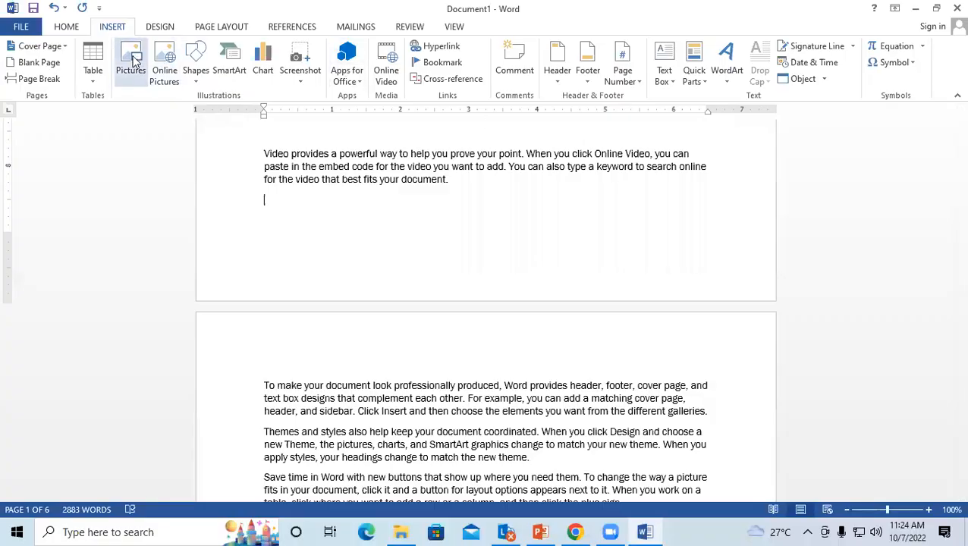
Insert the fourth picture from the Screenshots folder in Pictures at the empty paragraph and shrink it to about 2 inches wide.
click(130, 61)
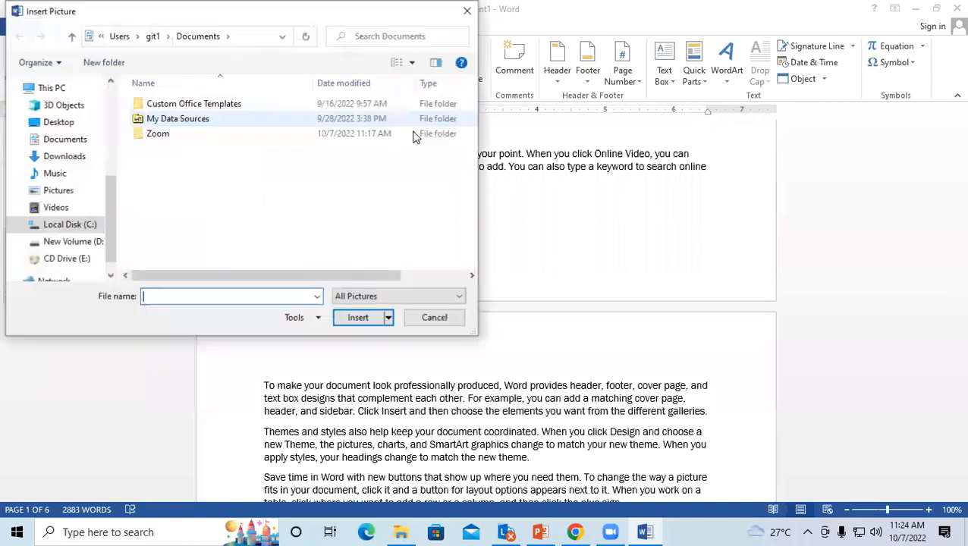
click(68, 190)
double_click(337, 120)
click(425, 128)
click(357, 317)
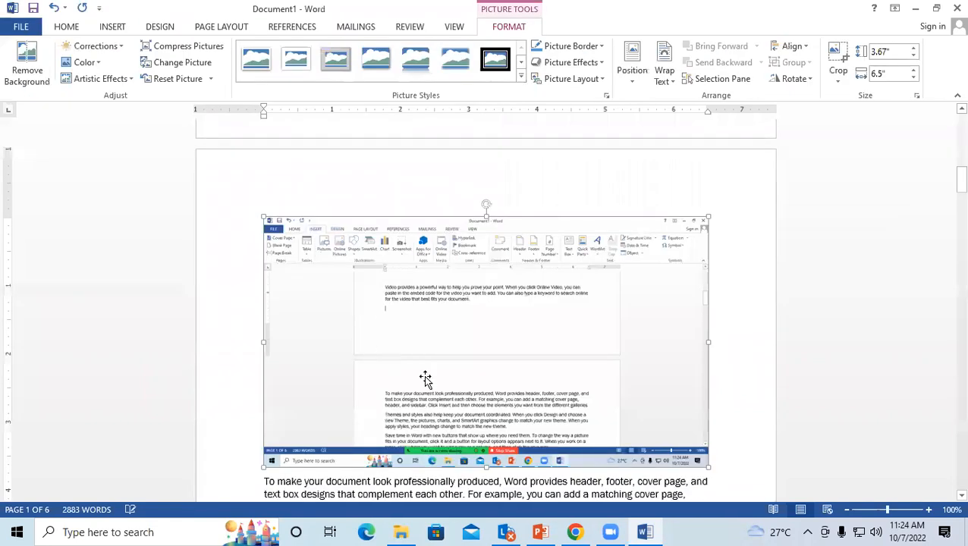
drag(709, 467, 407, 296)
click(467, 261)
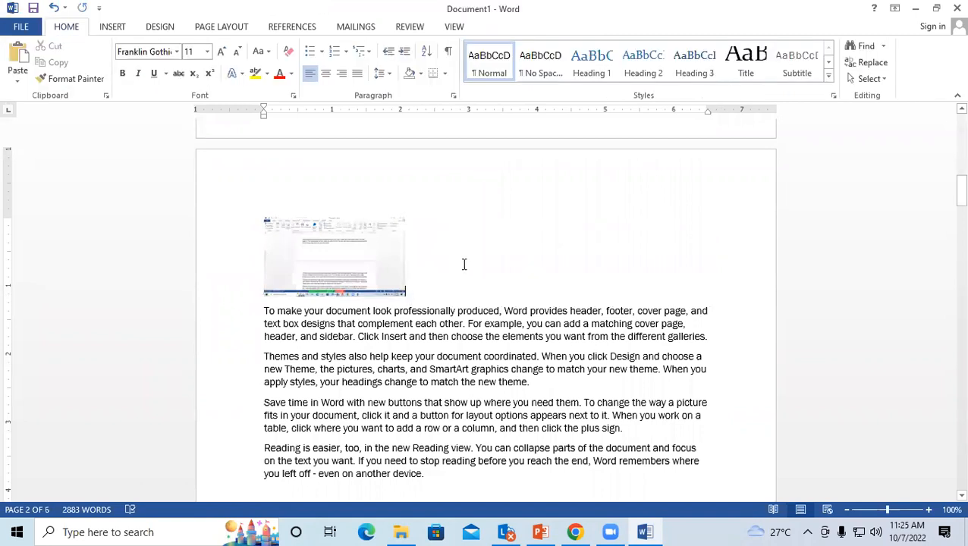
Add the caption "Figure 2" to the new picture at the start of page 2, using the Figure label positioned below the selected item.
scroll(462, 263, down, 5)
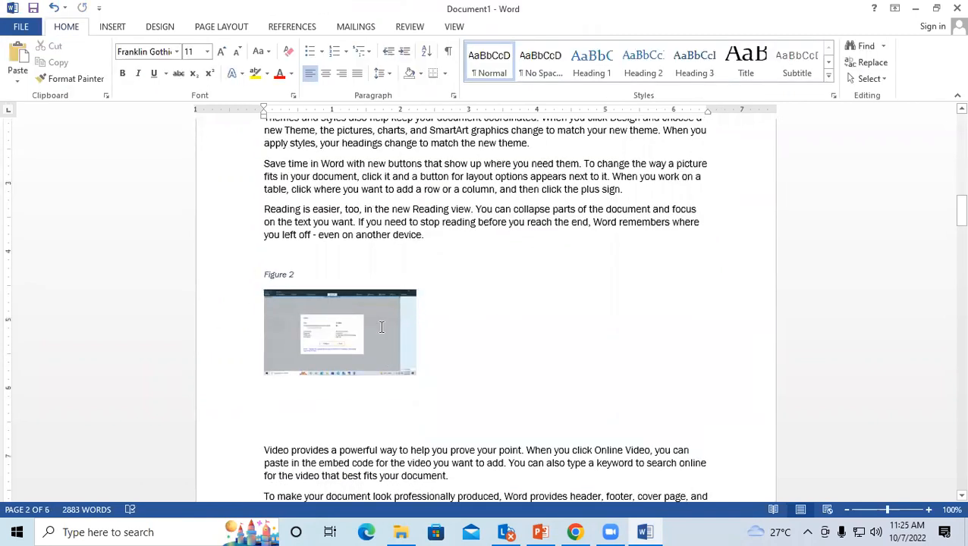
scroll(381, 329, up, 5)
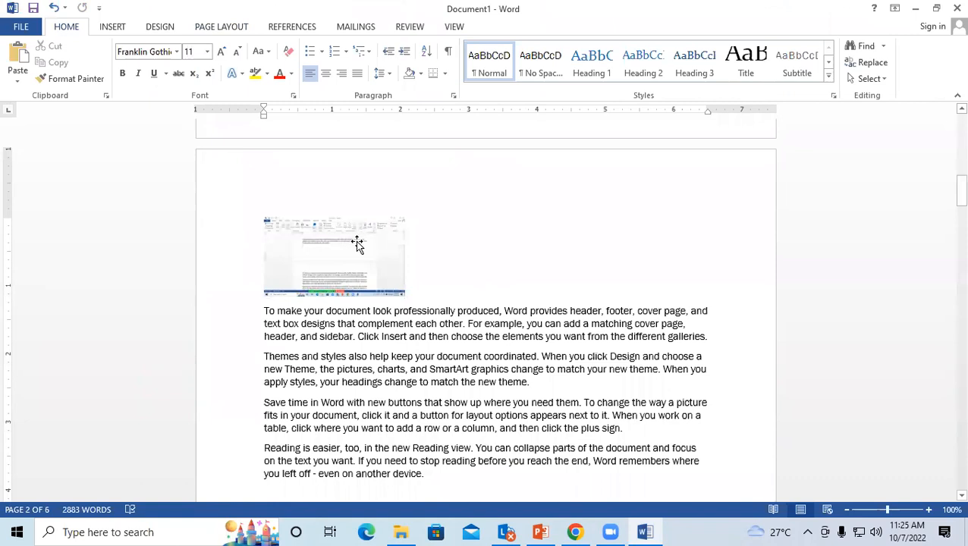
click(358, 242)
click(302, 28)
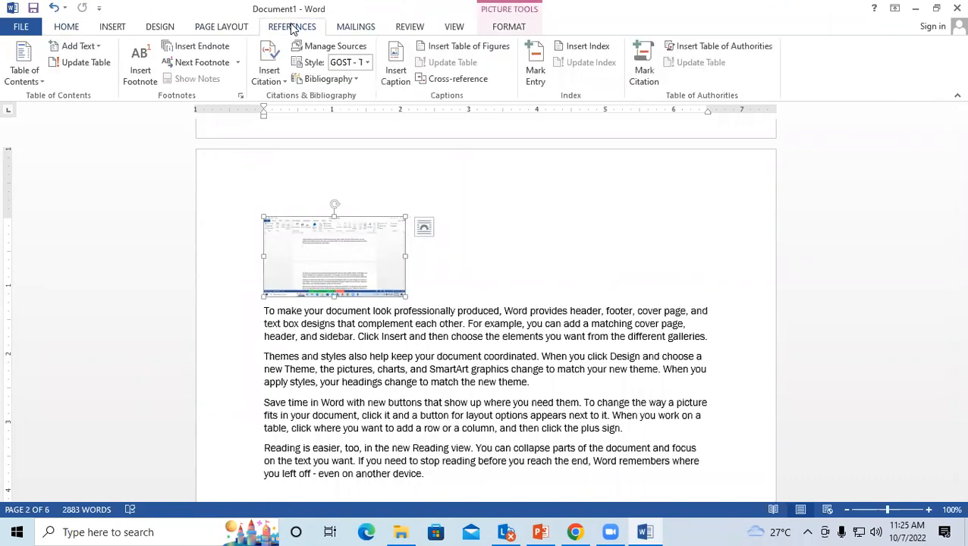
click(396, 65)
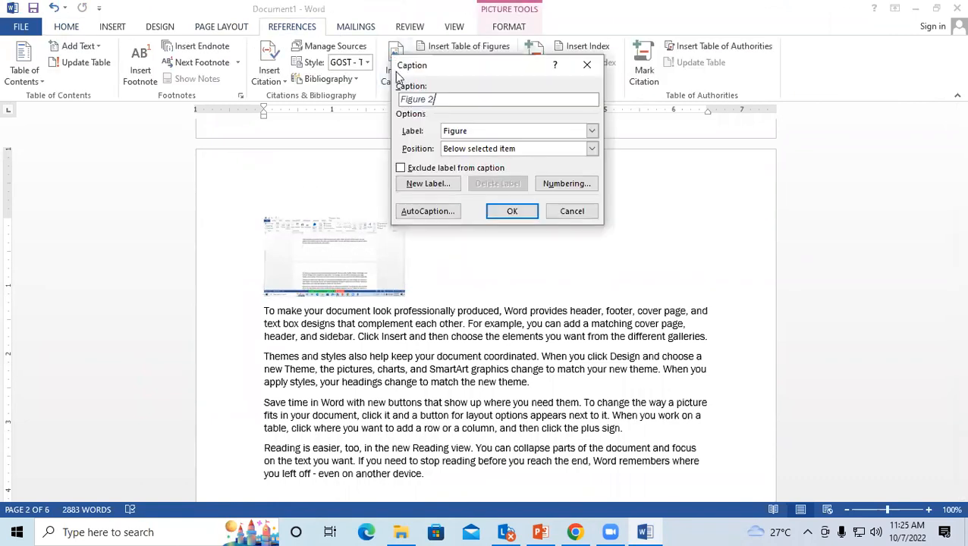
click(513, 212)
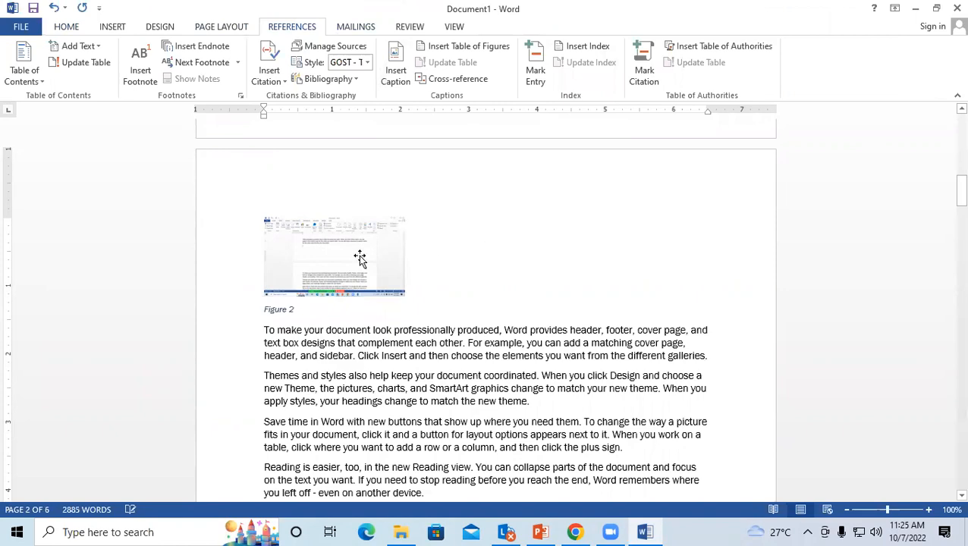
Check the captions of the following pictures on pages 2 and 3 and return to the table of figures.
scroll(296, 278, down, 3)
scroll(280, 368, down, 12)
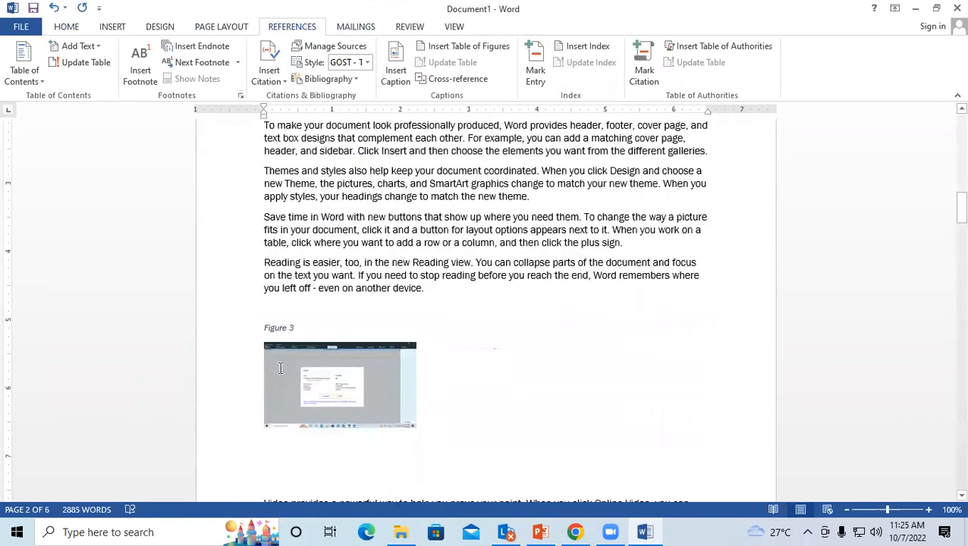
scroll(281, 368, down, 16)
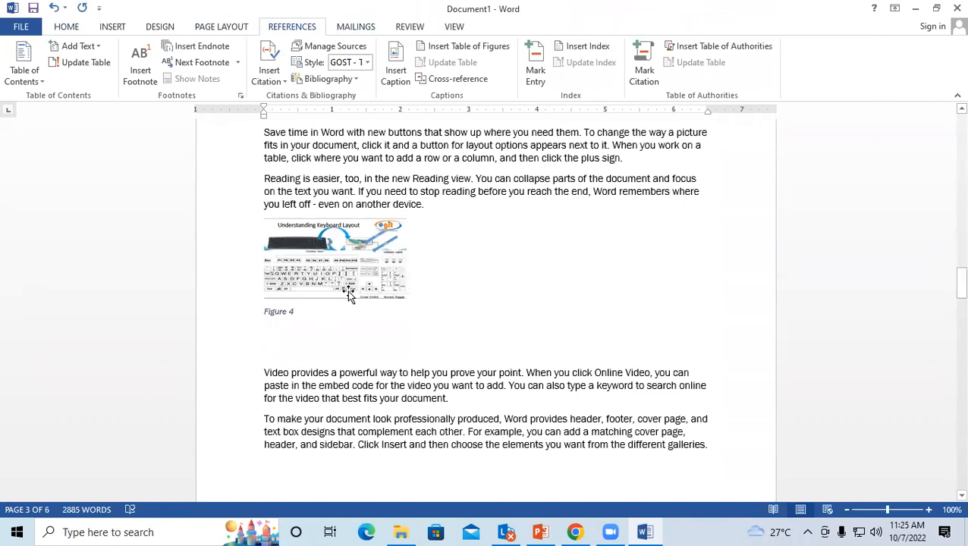
scroll(347, 291, up, 10)
scroll(348, 291, up, 10)
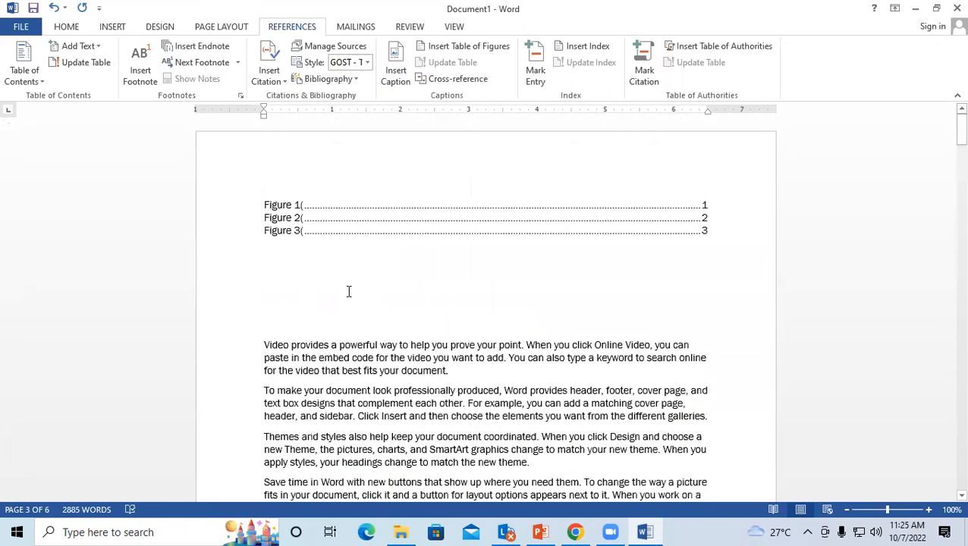
Update the entire table of figures at the start of page 1, including its entries and page numbers.
click(339, 224)
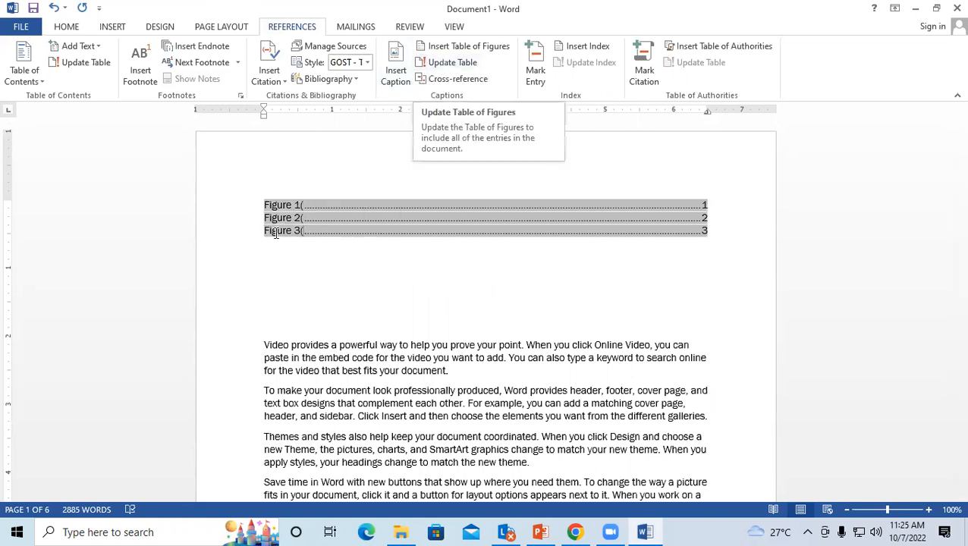
click(447, 65)
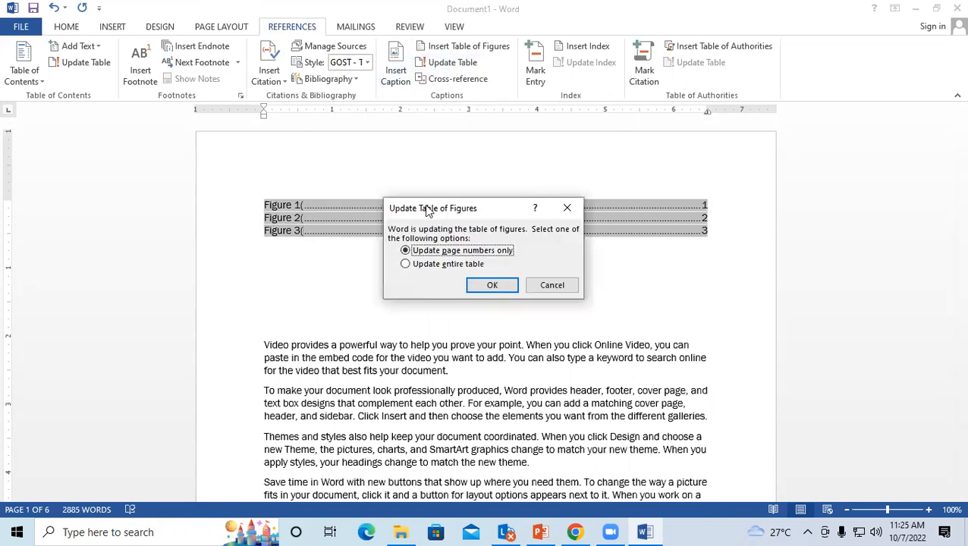
drag(417, 200, 351, 138)
click(341, 183)
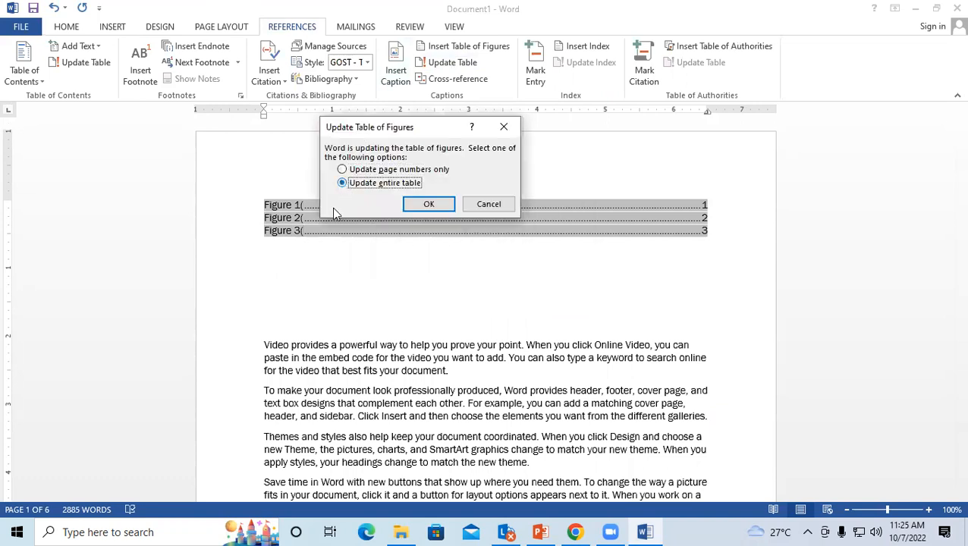
click(430, 203)
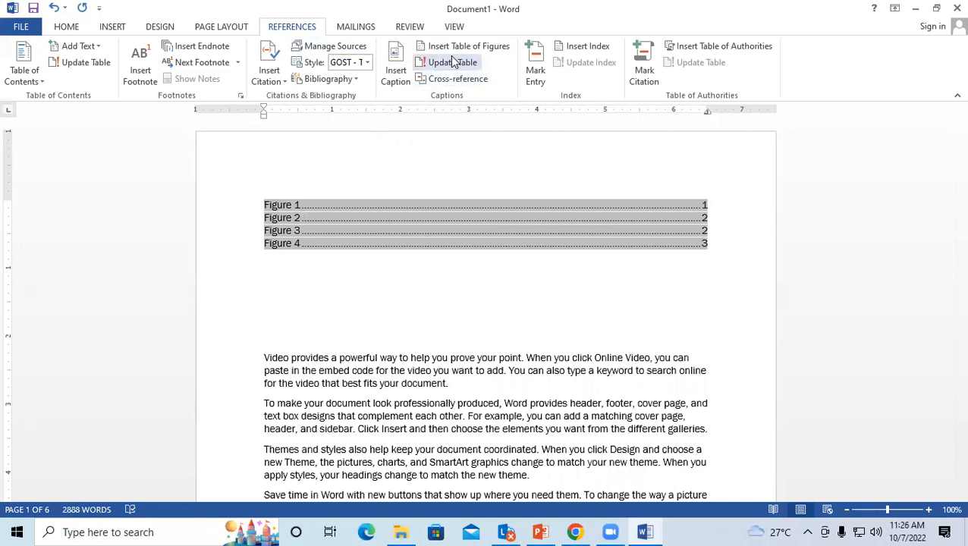
click(319, 278)
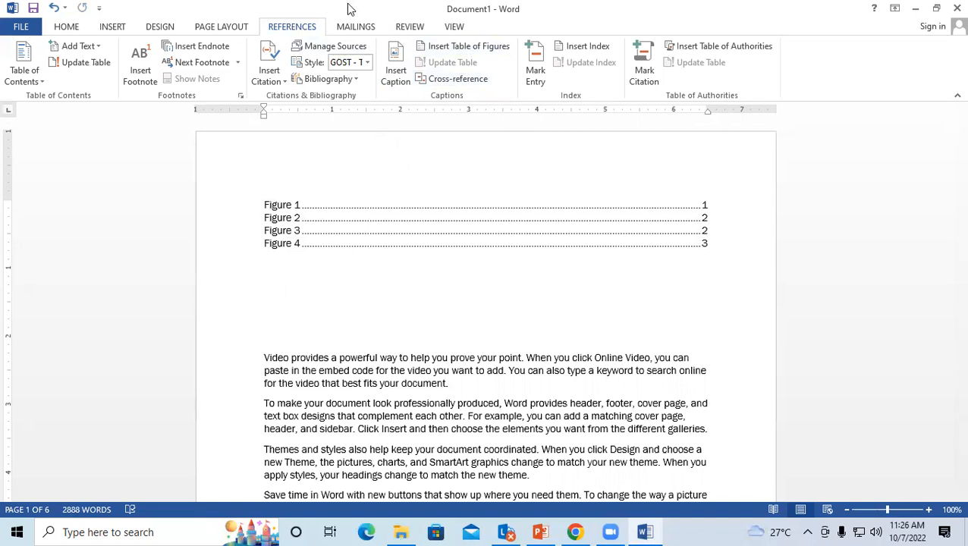
View the captions offered for a cross-reference of type Figure, and close the dialog without inserting one.
click(456, 81)
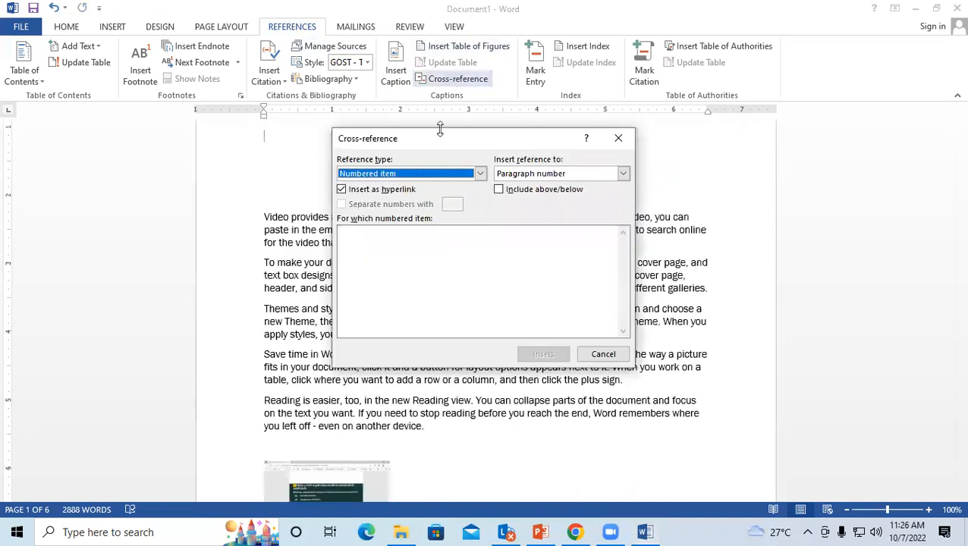
drag(385, 142, 486, 63)
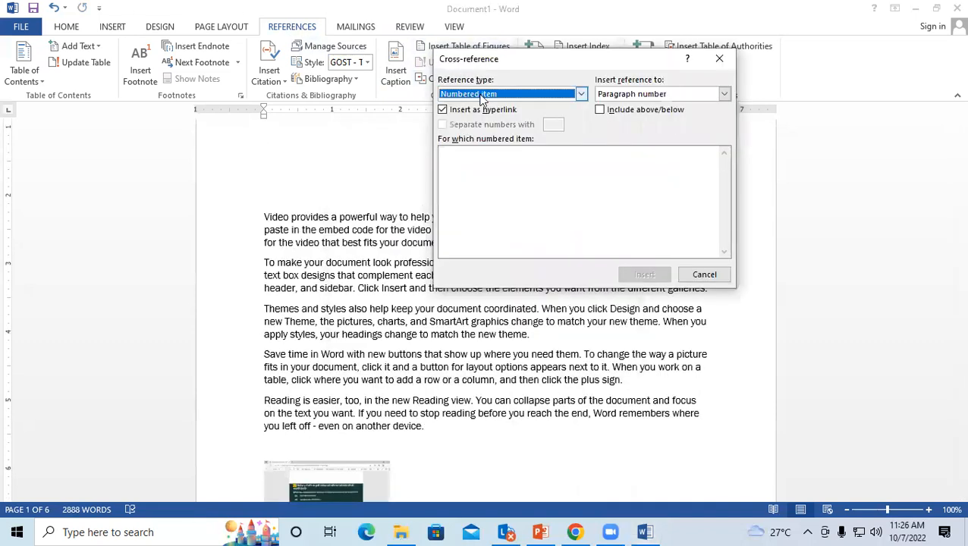
click(481, 93)
click(581, 153)
click(581, 153)
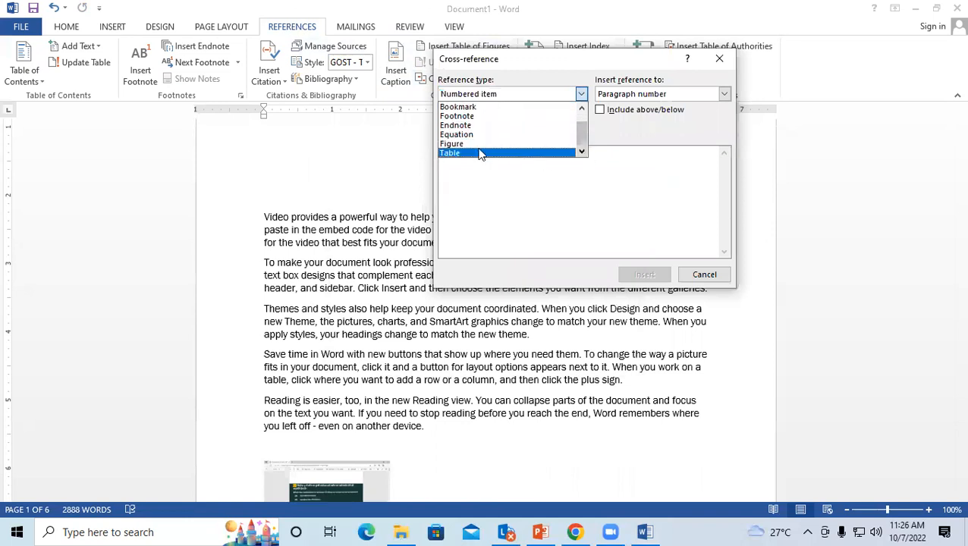
click(456, 145)
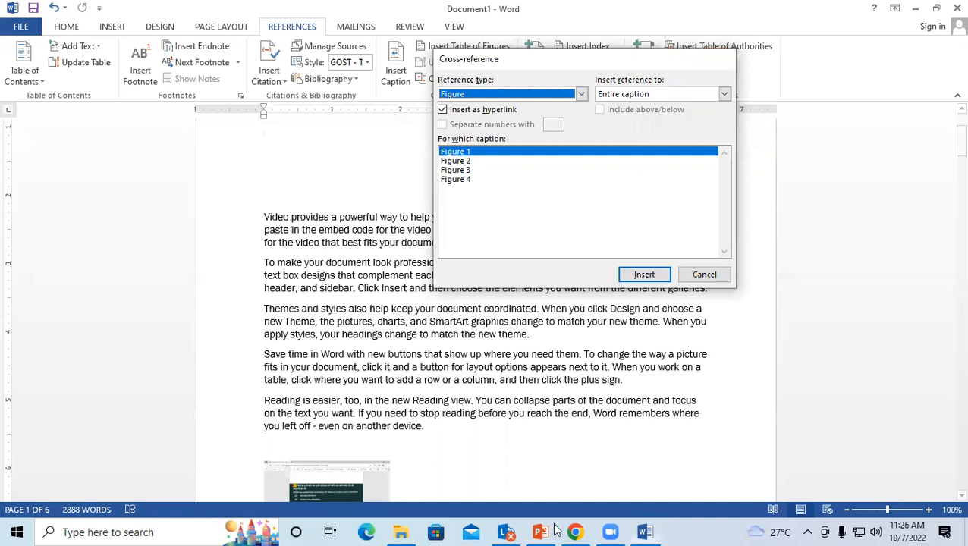
click(720, 58)
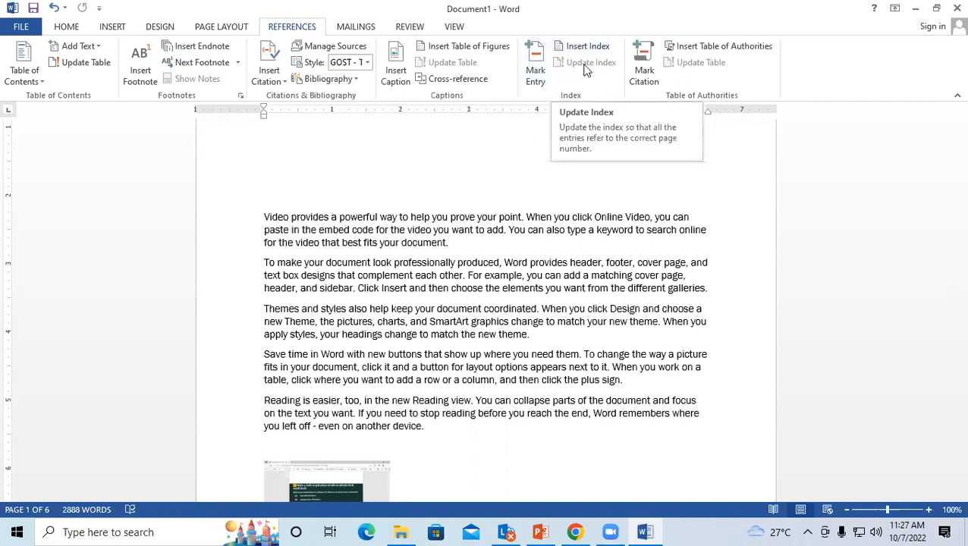
Delete the whole table of figures at the start of page 1 together with the empty paragraphs selected below it.
scroll(445, 284, up, 4)
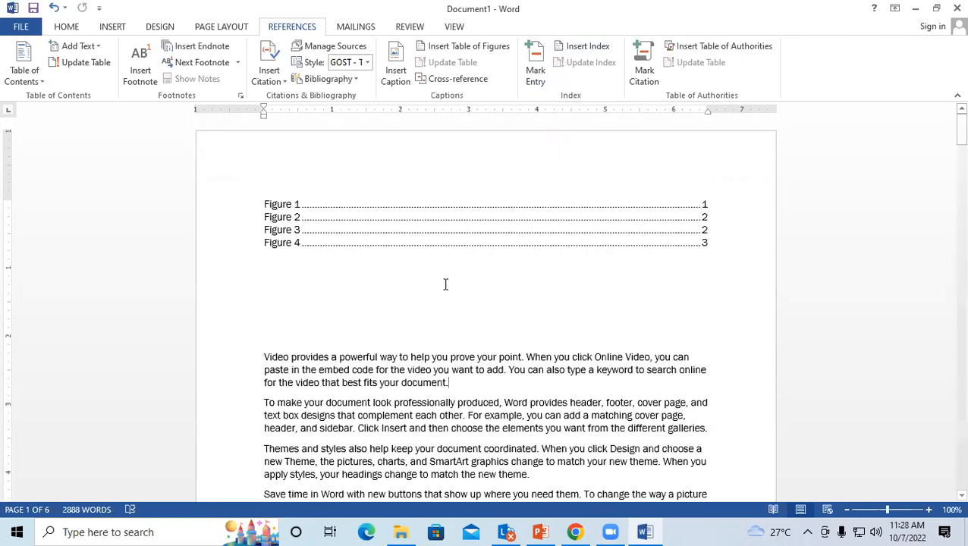
scroll(343, 257, down, 1)
scroll(344, 256, up, 1)
drag(259, 204, 607, 279)
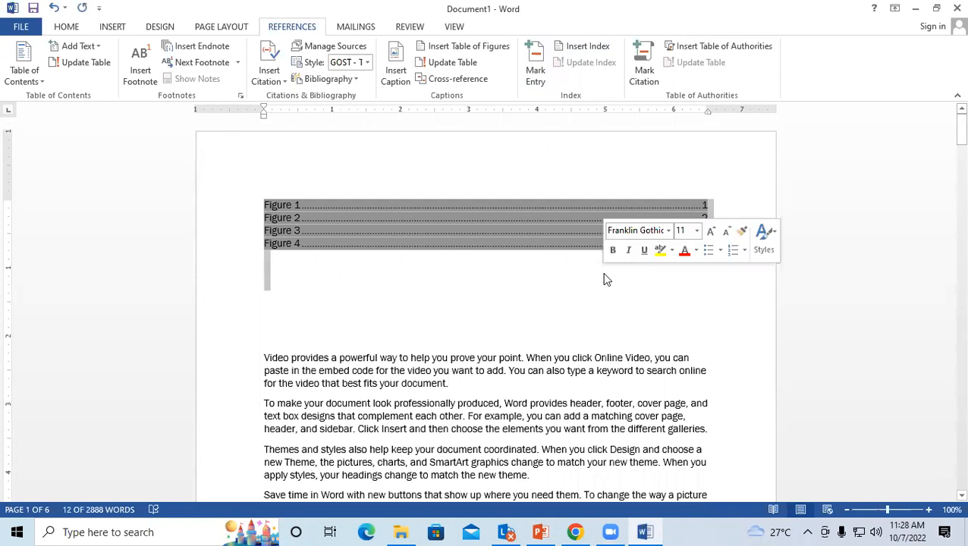
key(Delete)
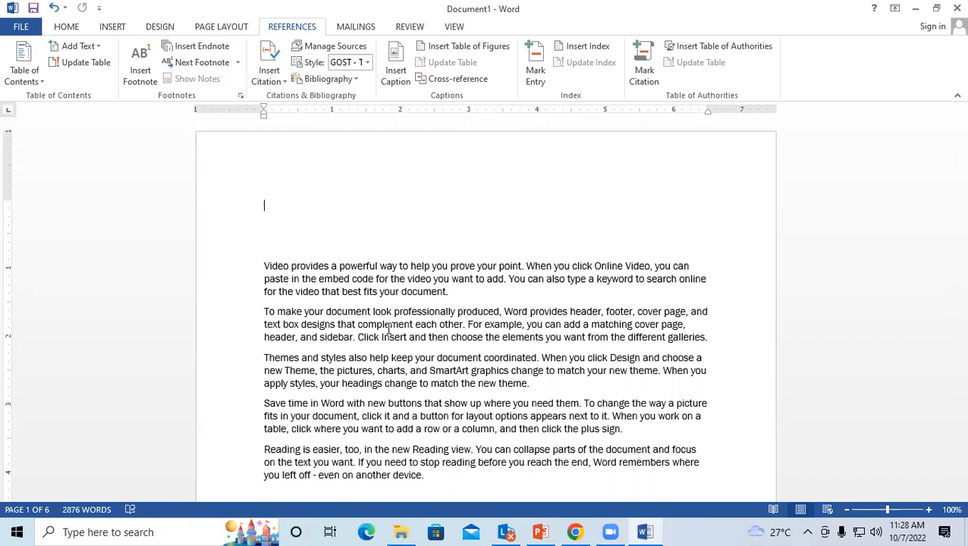
Mark "Save time in Word" in the paragraph above Figure 3 on page 2 as a current-page index entry with a bold page number.
scroll(277, 269, down, 8)
scroll(277, 269, down, 14)
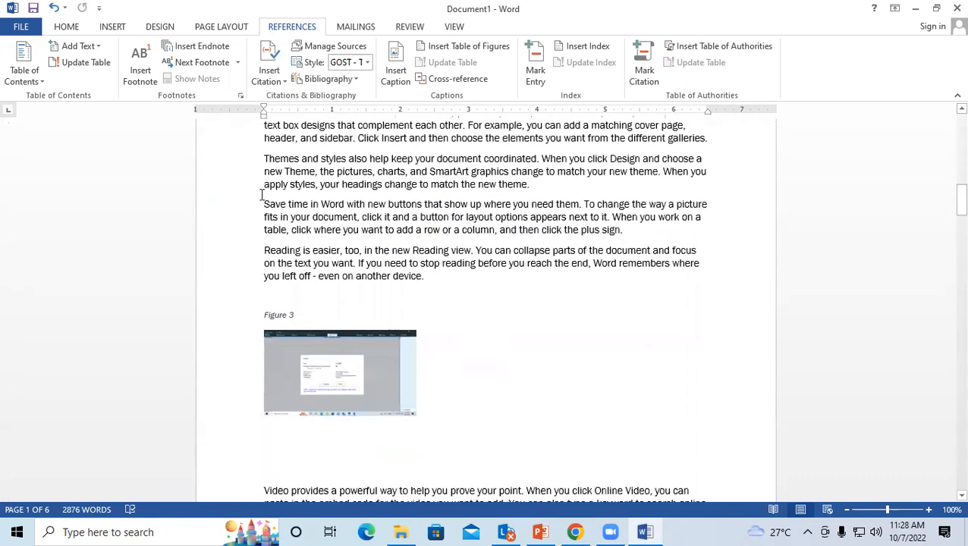
drag(264, 203, 343, 207)
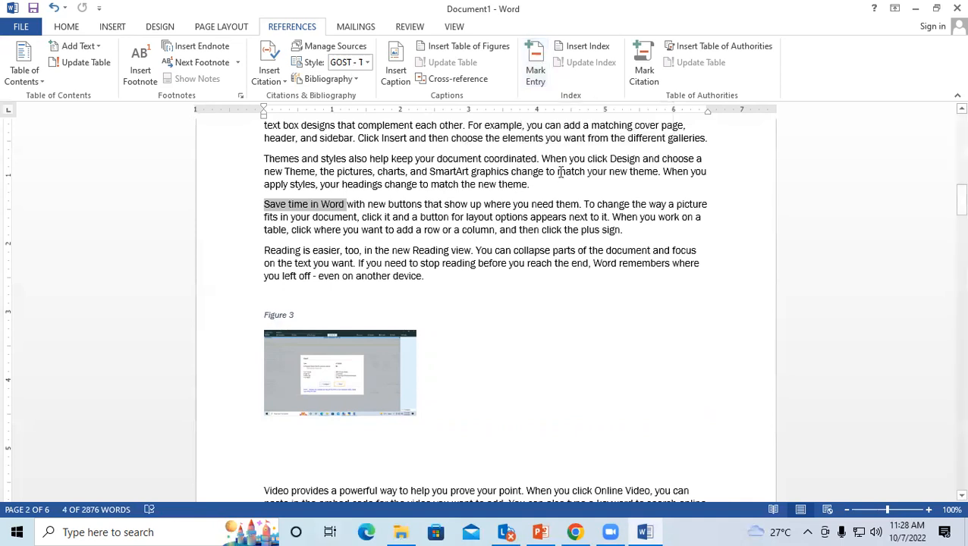
click(323, 217)
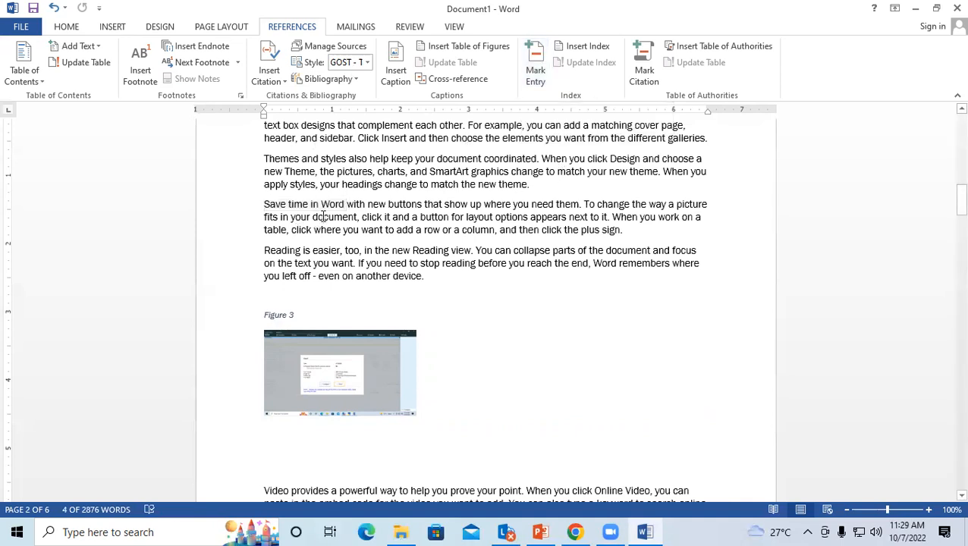
drag(264, 204, 340, 205)
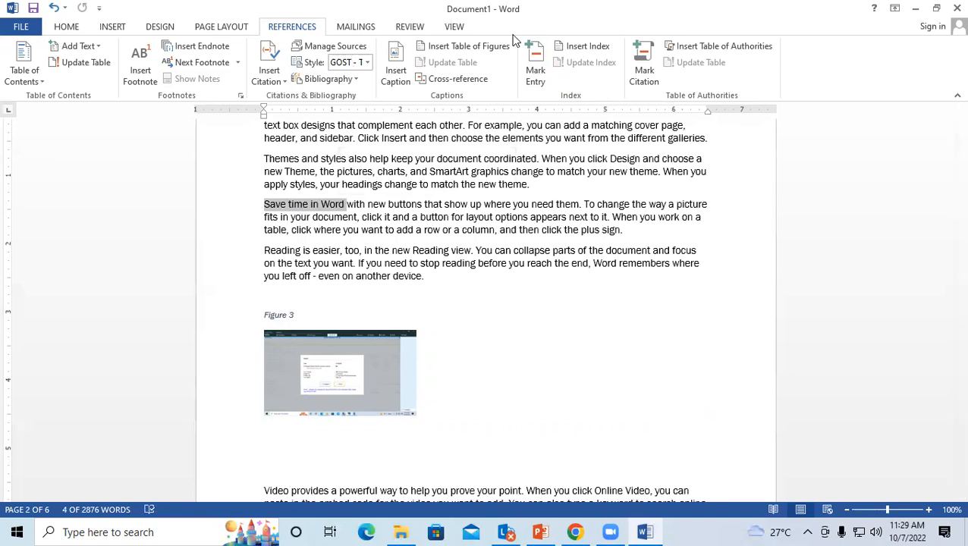
click(535, 60)
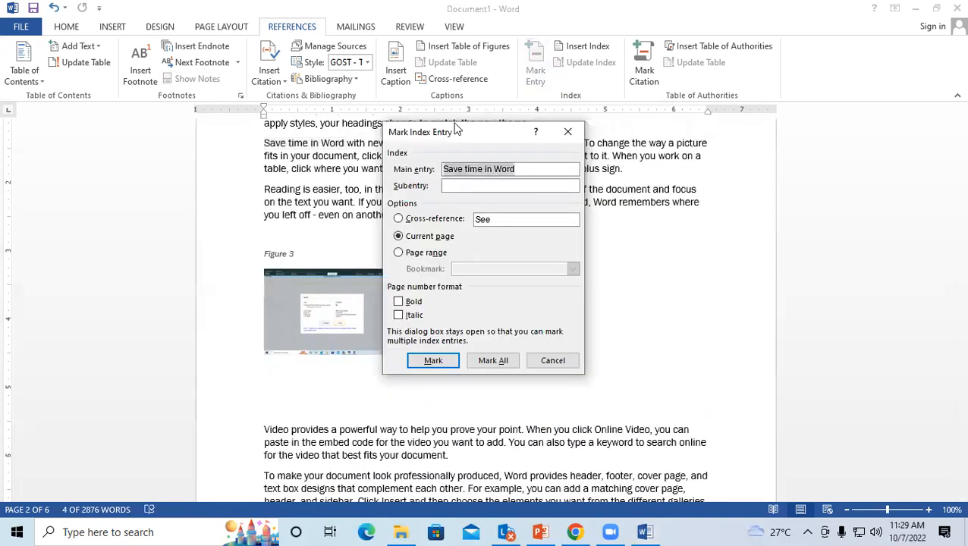
drag(430, 141, 322, 80)
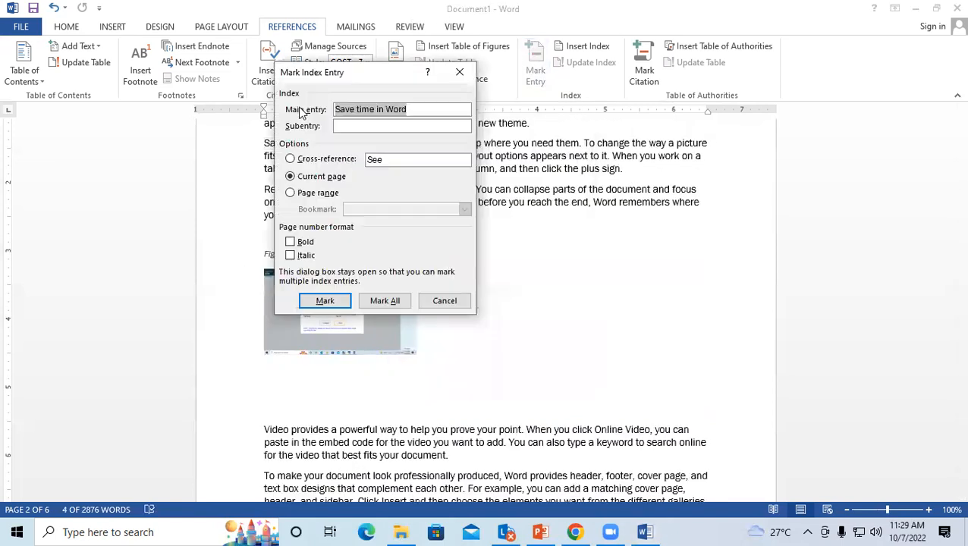
click(414, 109)
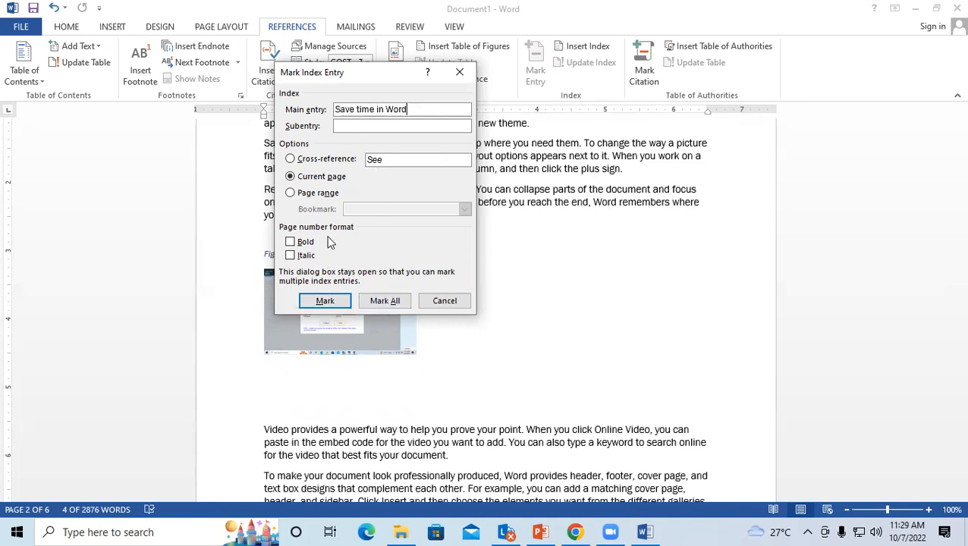
click(293, 242)
click(332, 301)
click(437, 302)
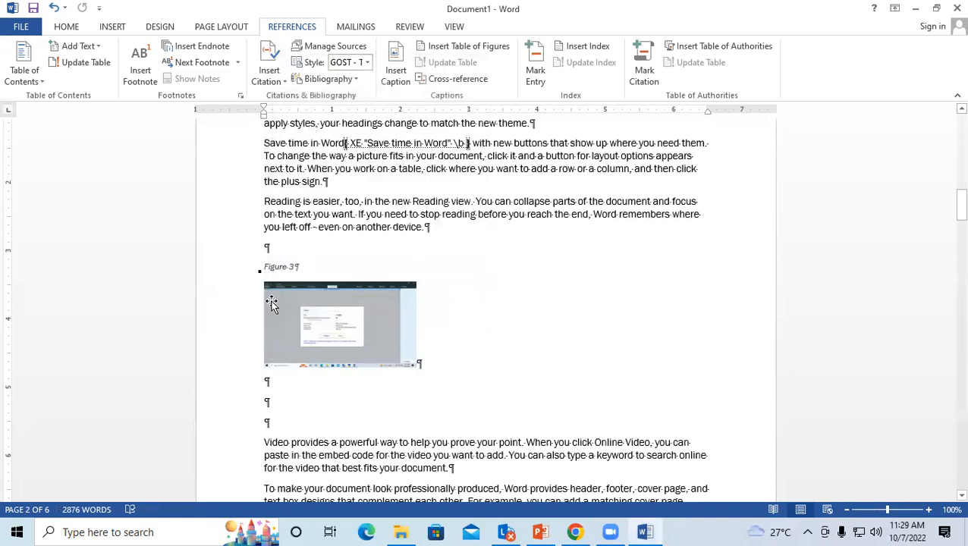
Insert an indented two-column index in the From template format at the empty start of page 1.
scroll(343, 249, up, 2)
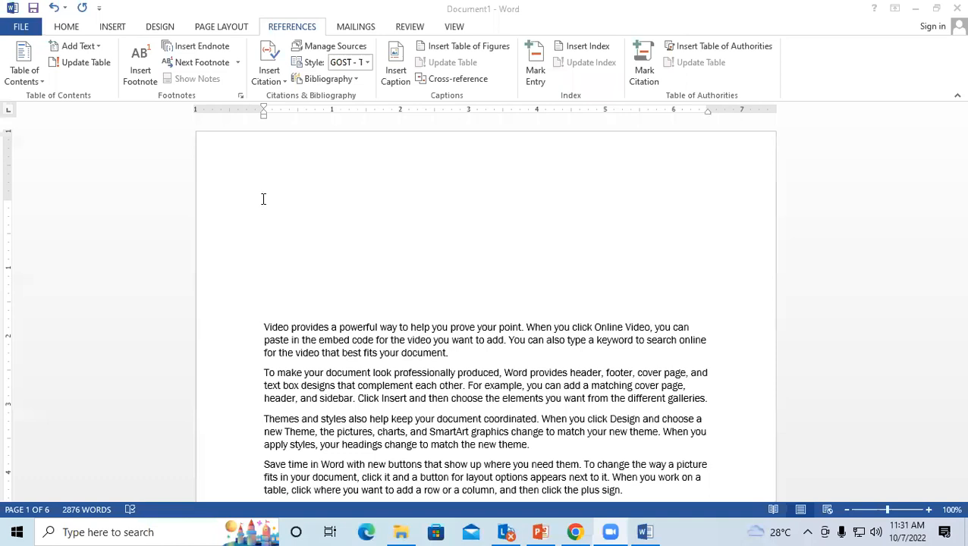
click(263, 198)
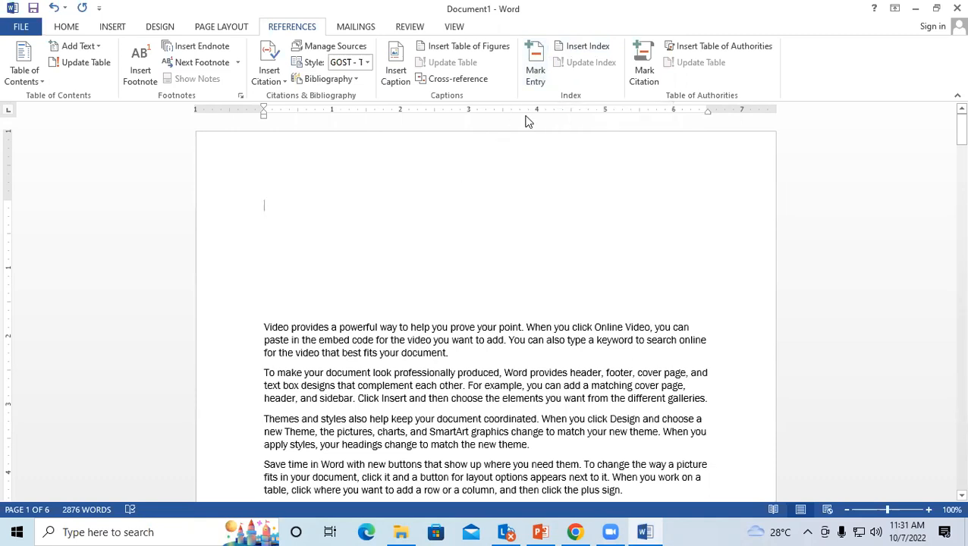
click(576, 50)
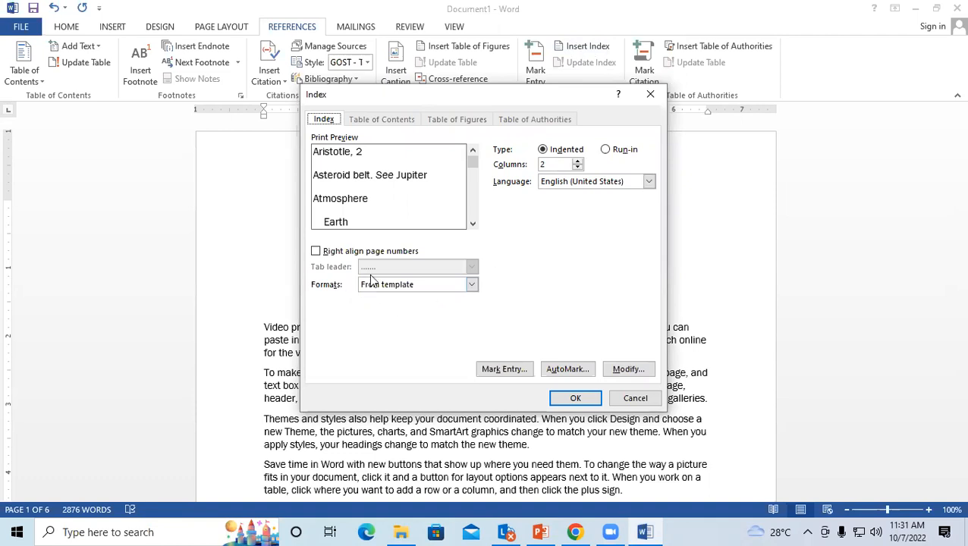
click(575, 399)
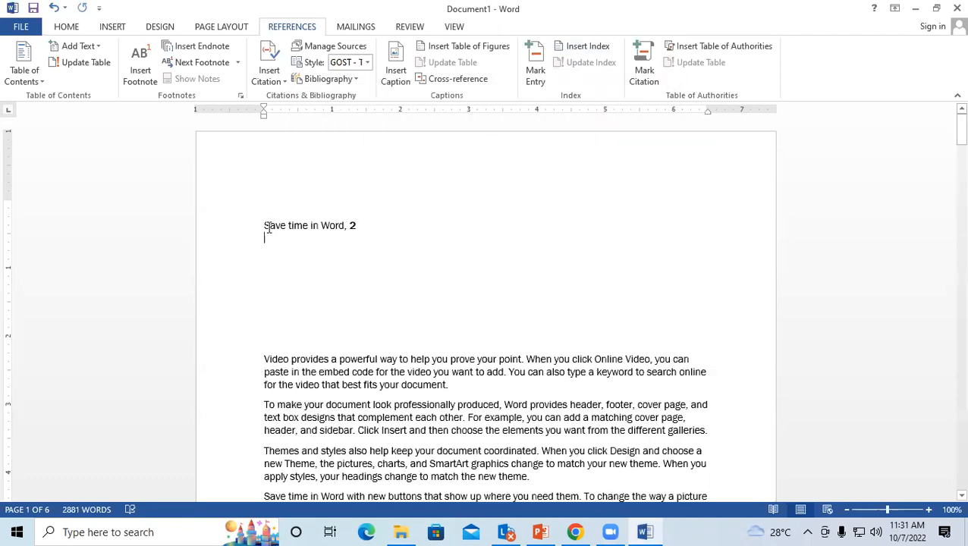
Add a new line after the "Save time in Word" index entry and enter "(" on it.
click(371, 225)
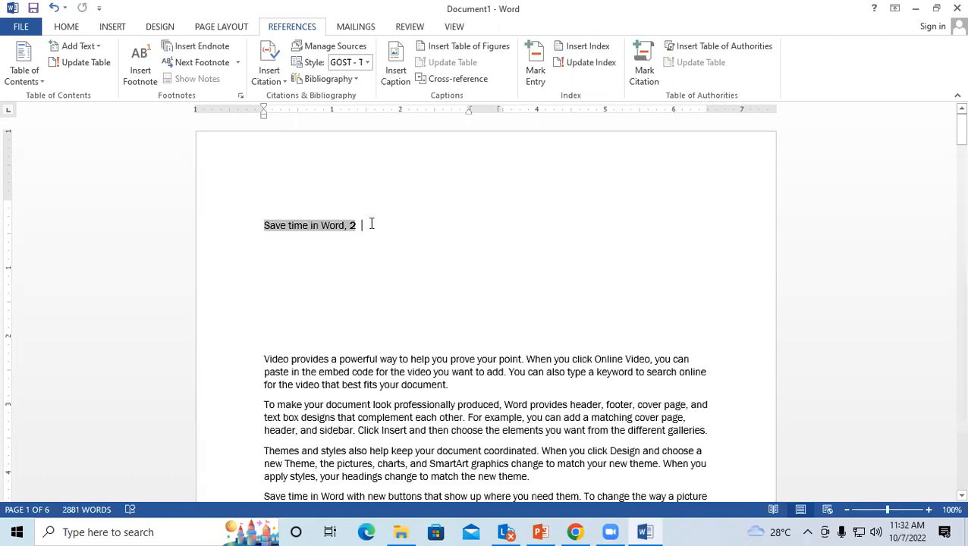
key(Return)
text(()
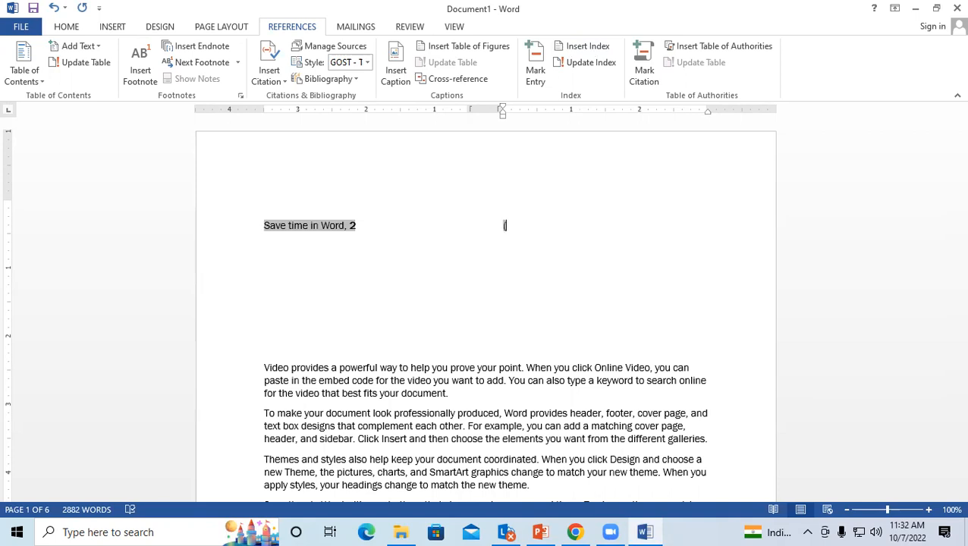
click(563, 250)
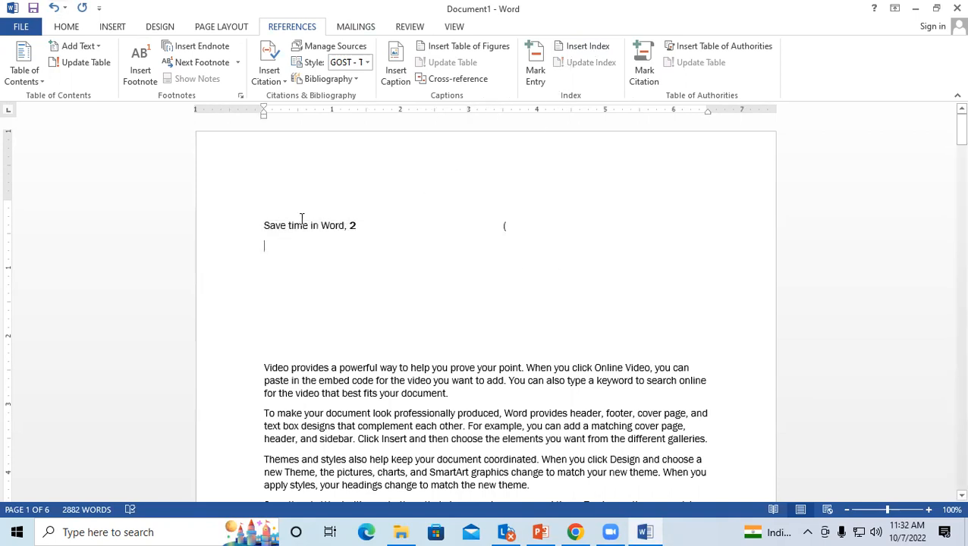
Mark "To make your" near the end of page 2 as a current-page index entry with a bold page number.
scroll(300, 220, down, 12)
scroll(301, 229, down, 15)
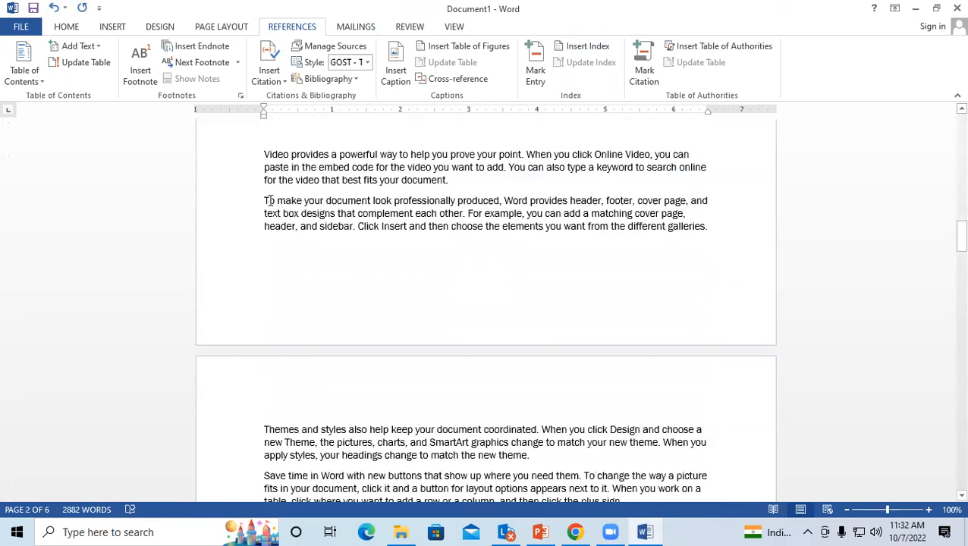
drag(265, 200, 325, 201)
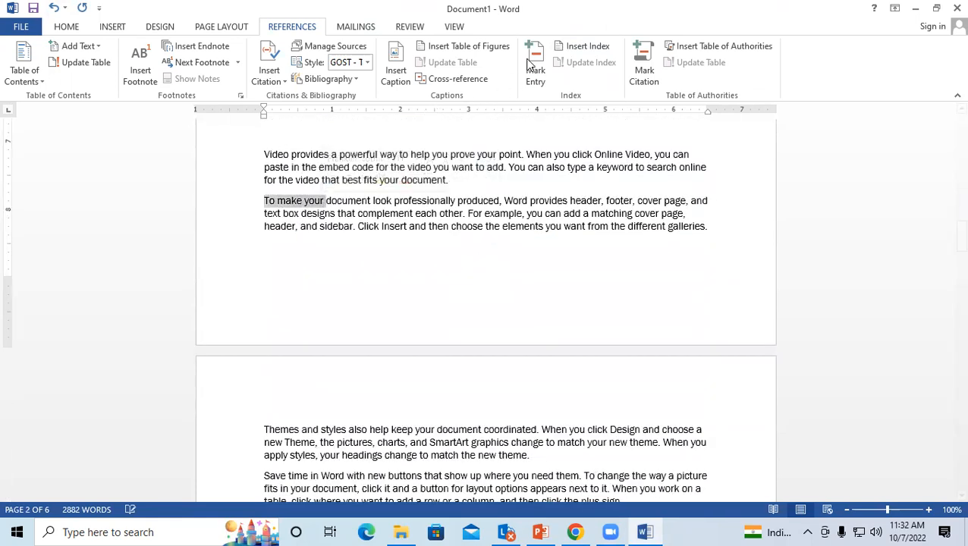
click(535, 64)
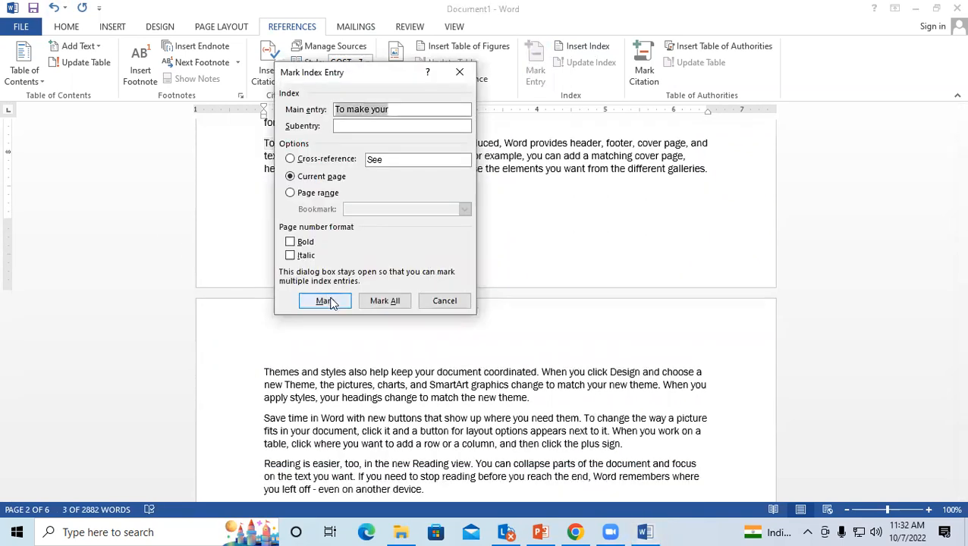
click(290, 241)
click(325, 301)
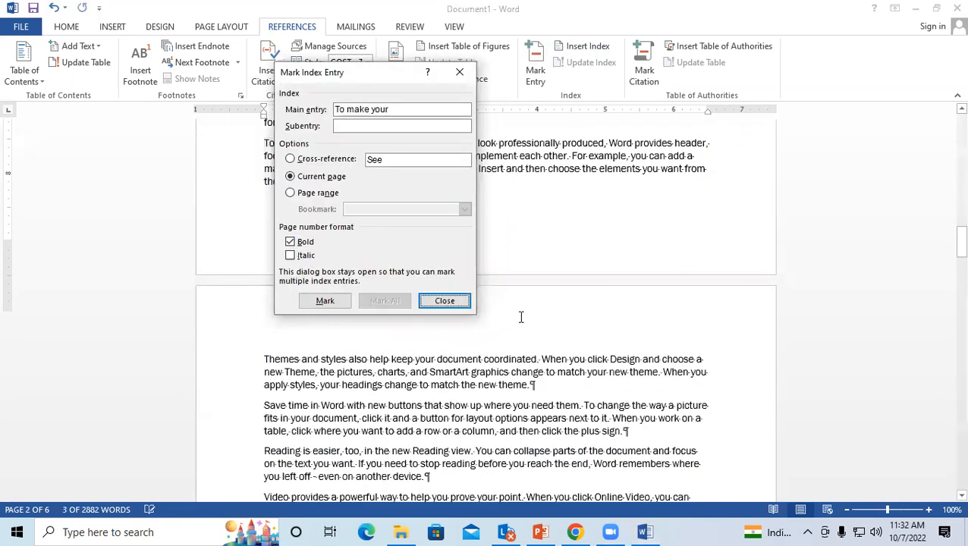
click(444, 300)
Return to the index on page 1 and hide the formatting marks.
scroll(497, 310, up, 8)
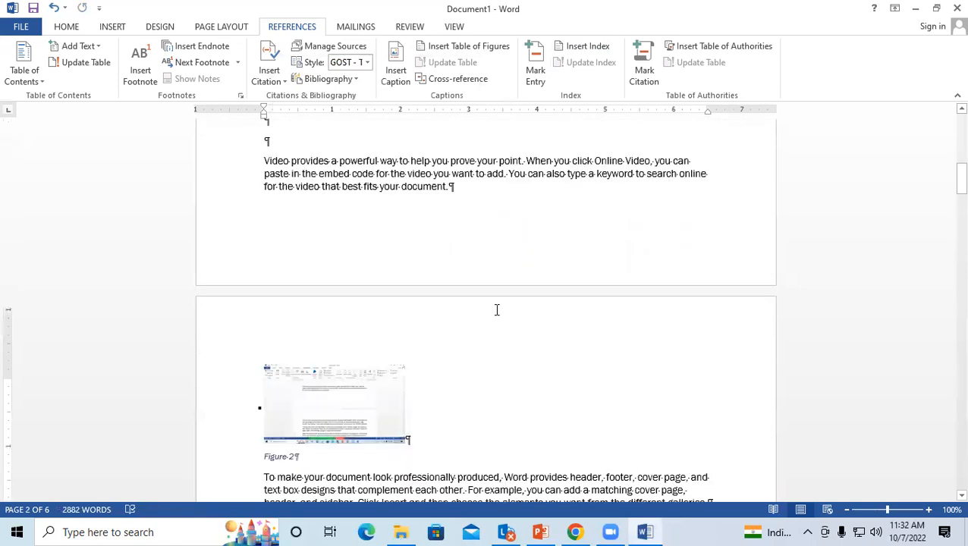
click(66, 26)
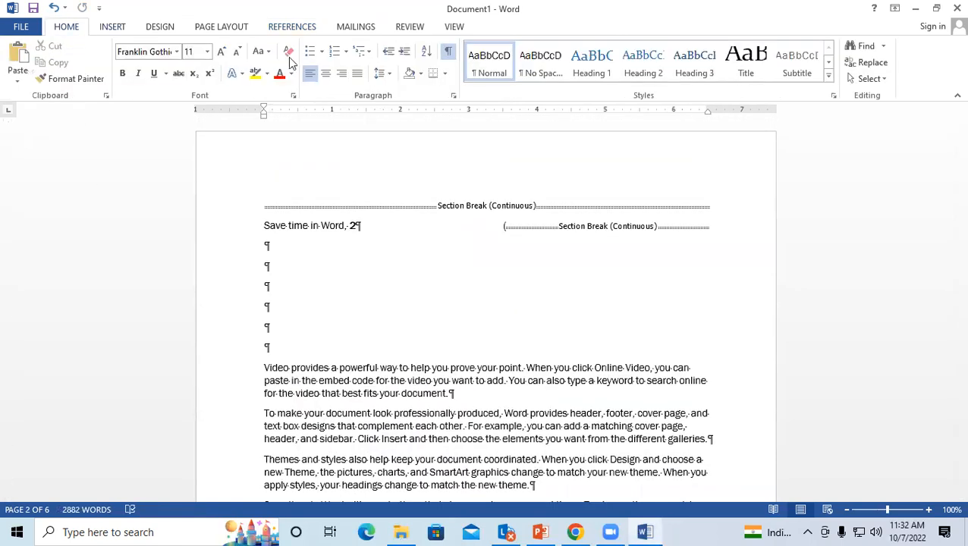
click(447, 51)
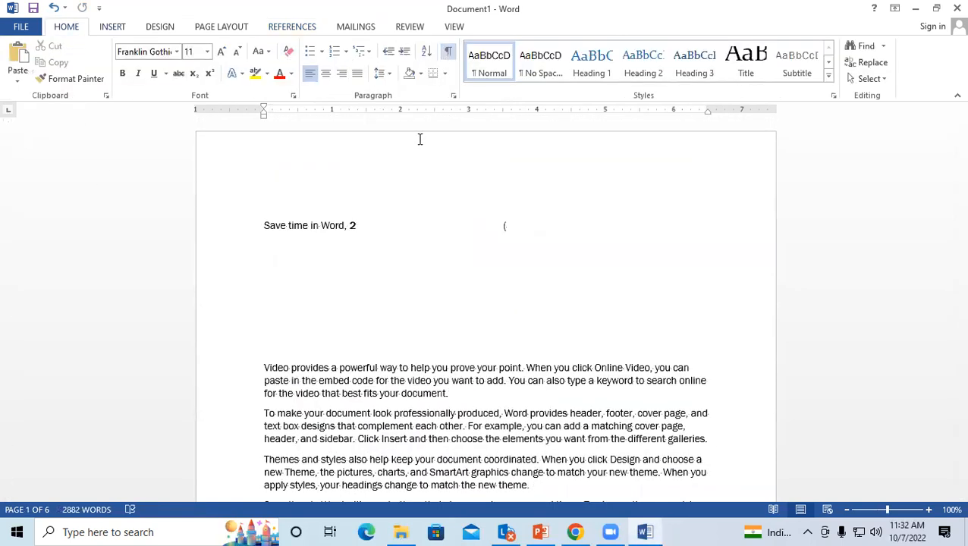
Update the index on page 1 so it includes the newly marked "To make your" entry.
click(287, 244)
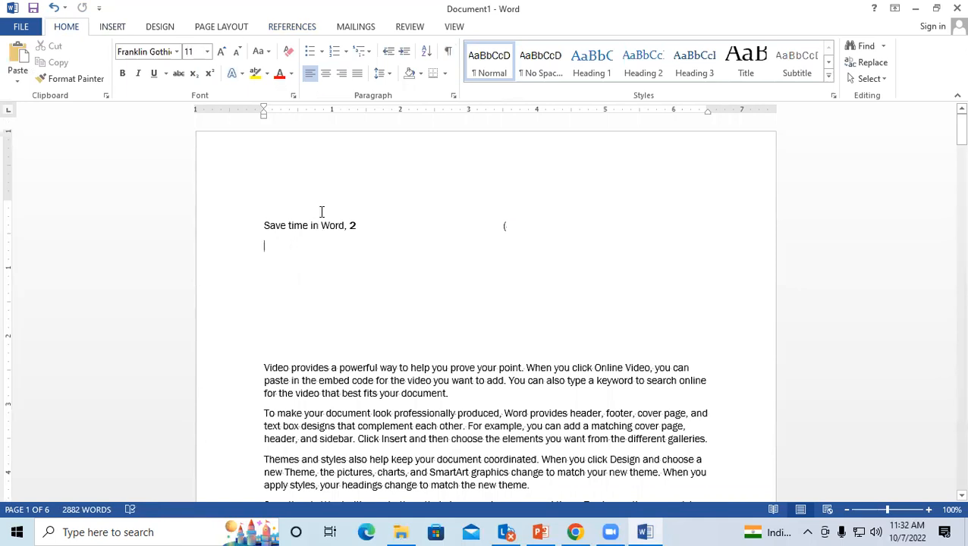
click(293, 26)
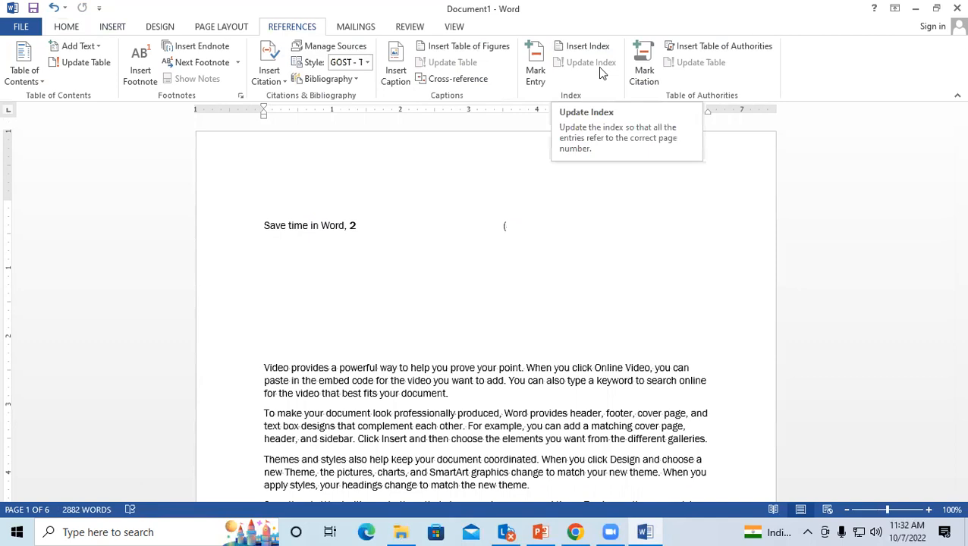
triple_click(296, 222)
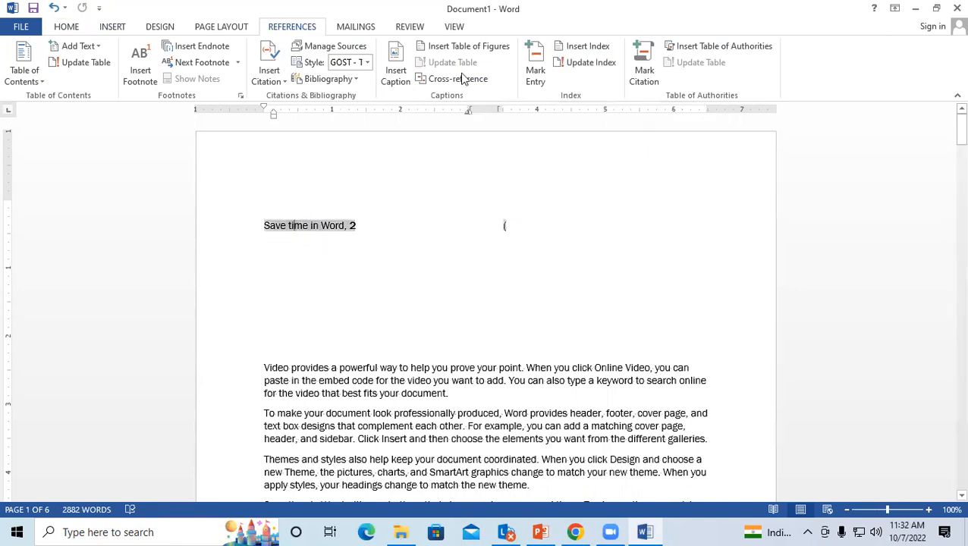
click(587, 65)
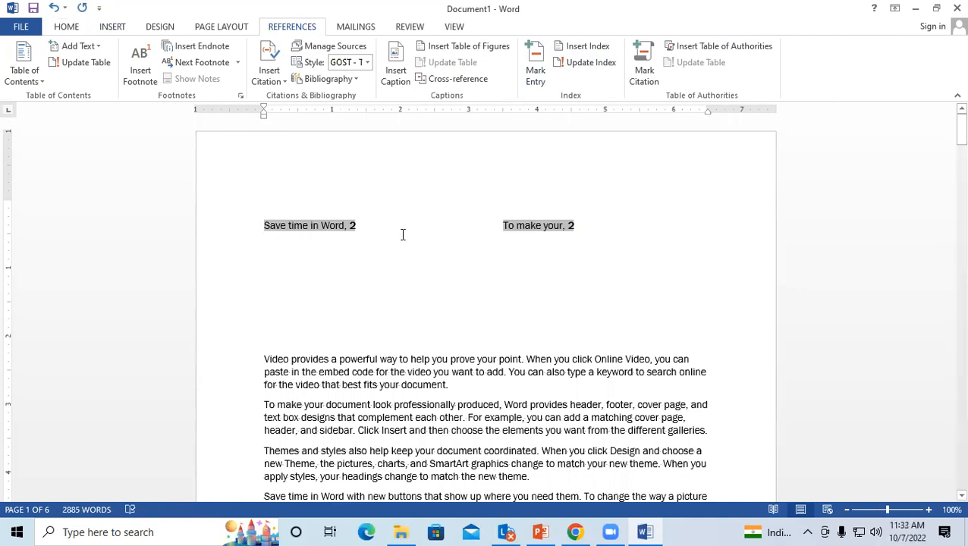
Mark all occurrences of "Video" as current-page index entries with bold page numbers.
scroll(403, 234, down, 6)
scroll(277, 183, up, 2)
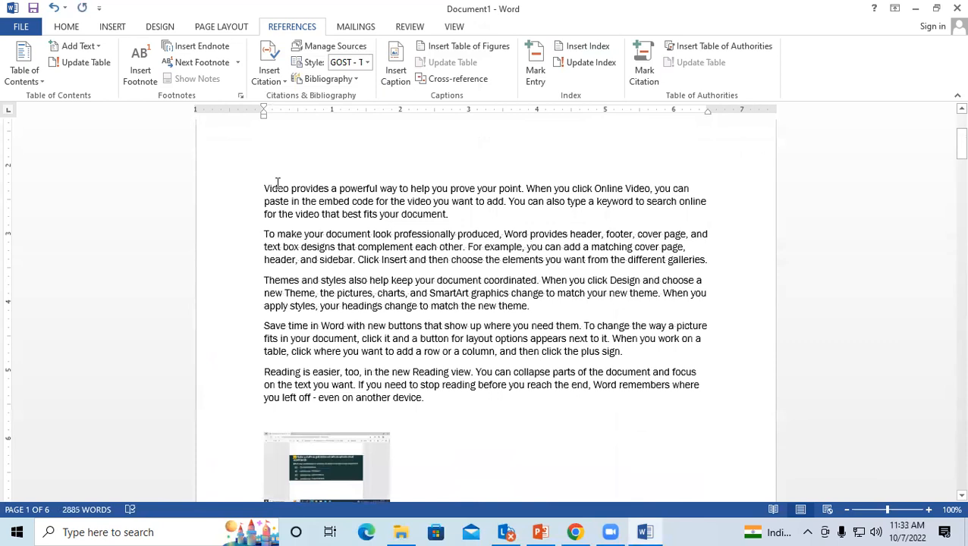
double_click(271, 189)
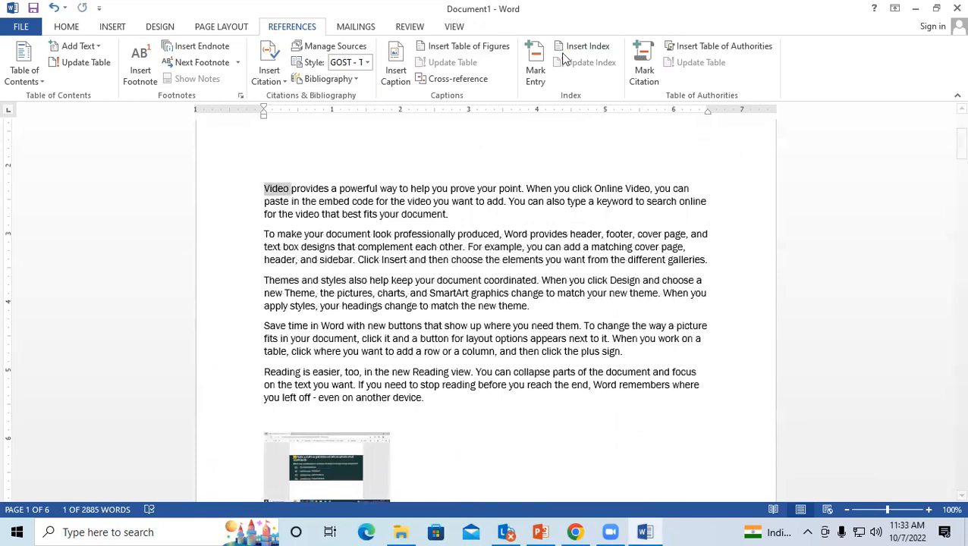
click(536, 67)
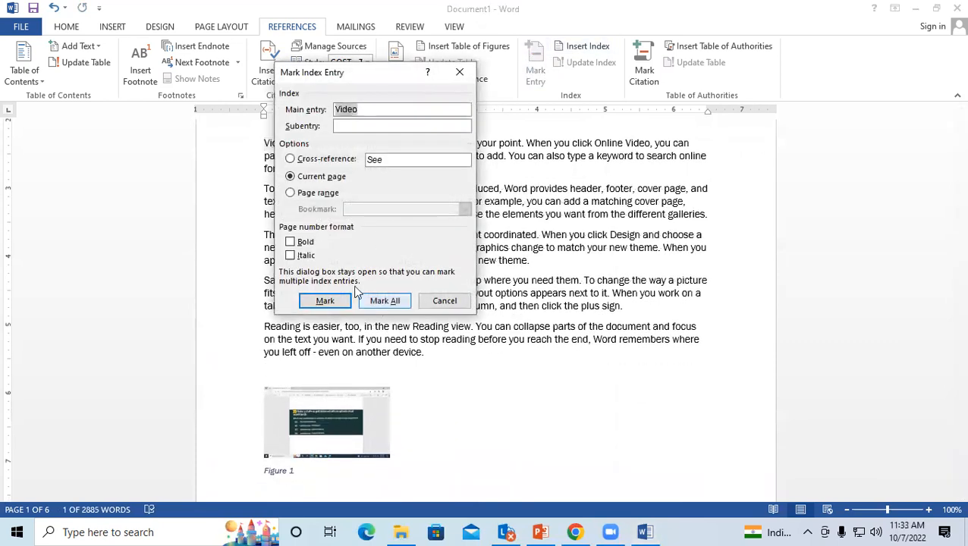
click(291, 242)
click(385, 301)
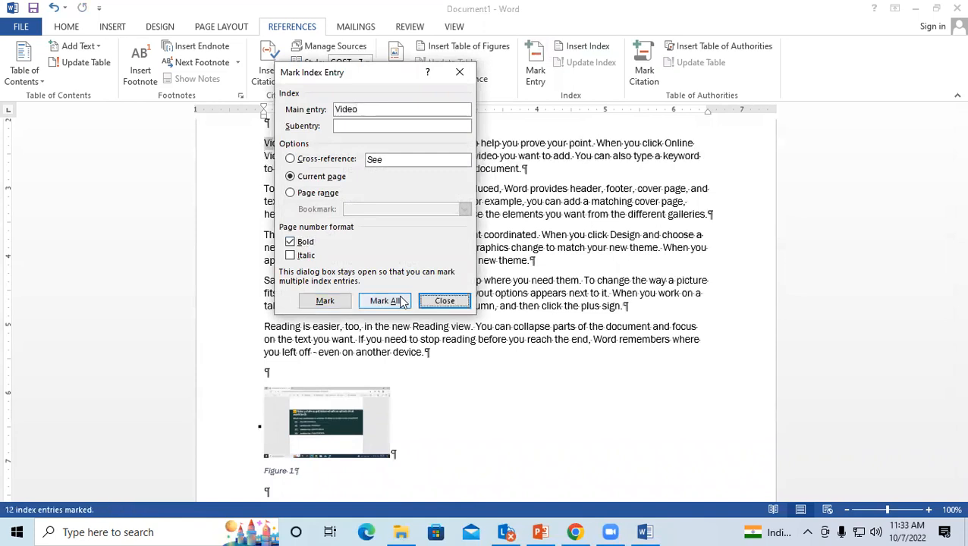
click(445, 301)
Hide the formatting marks and update the page 1 index to include the "Video" entries.
click(67, 27)
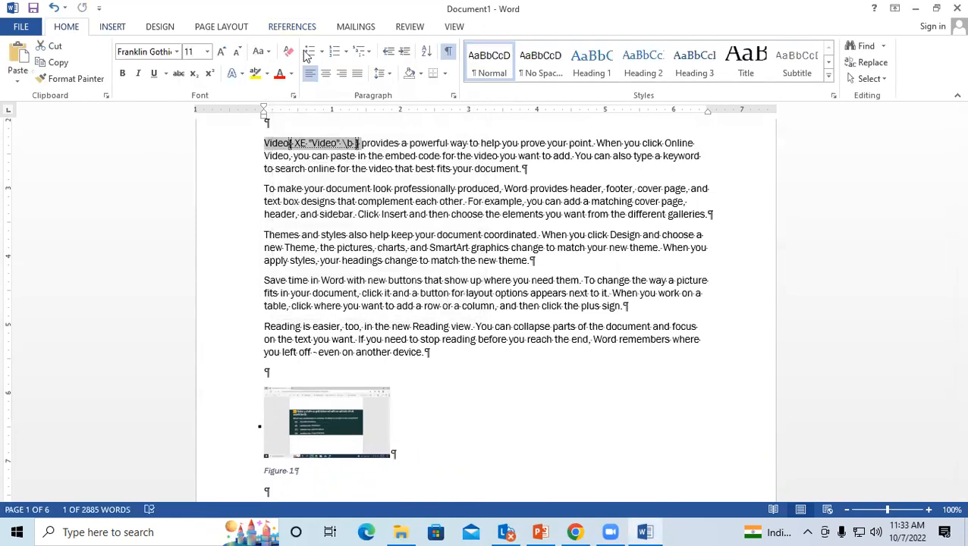
click(448, 51)
scroll(307, 260, up, 5)
click(267, 252)
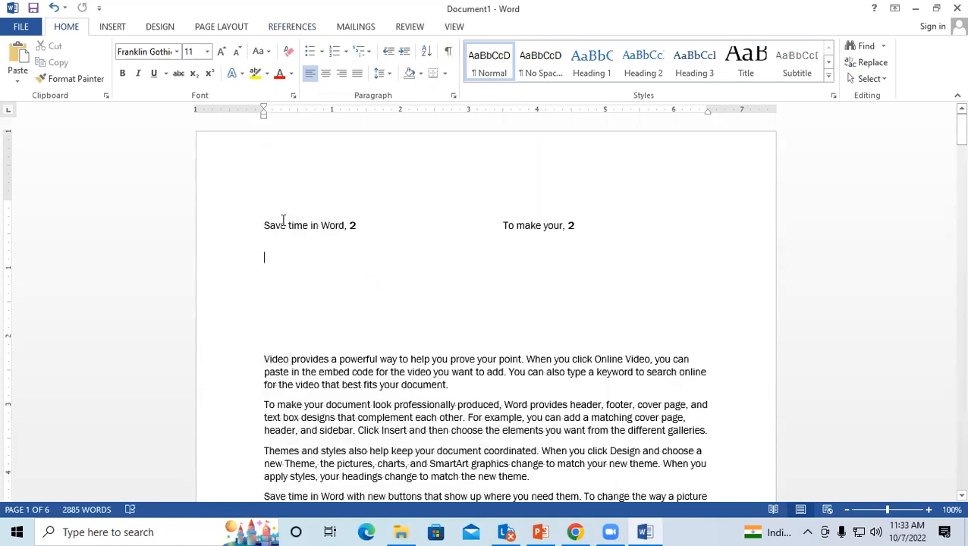
click(292, 26)
click(580, 64)
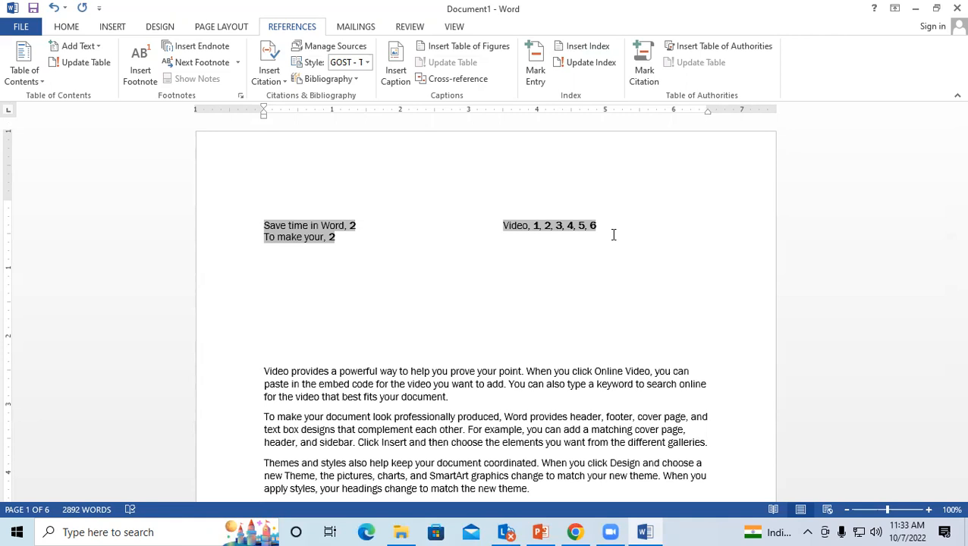
Mark all occurrences of "new" as current-page index entries with bold page numbers.
scroll(504, 400, down, 5)
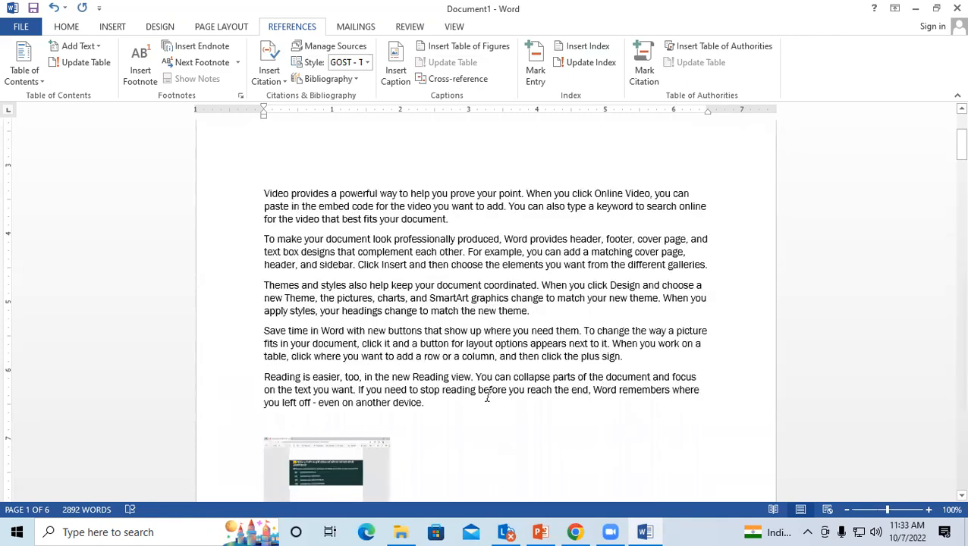
drag(367, 269, 387, 275)
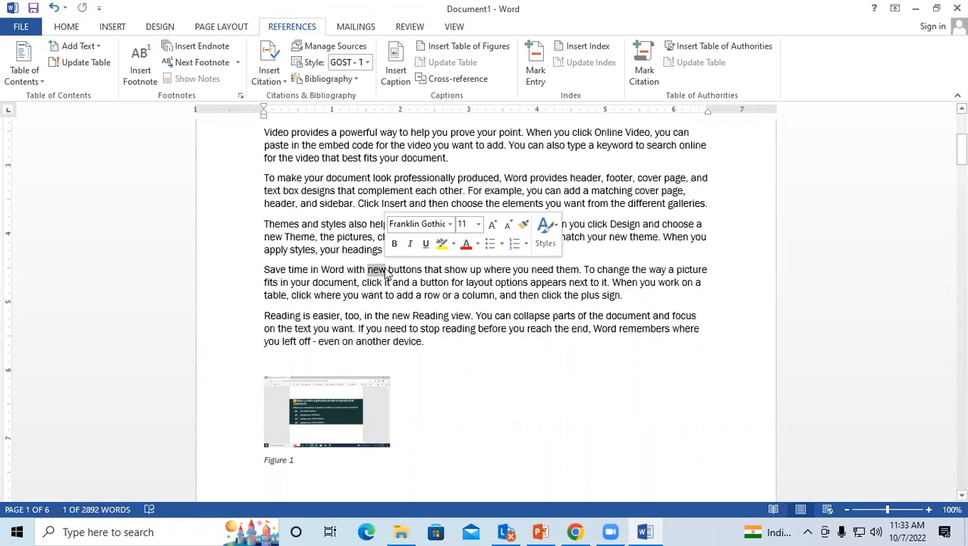
click(536, 51)
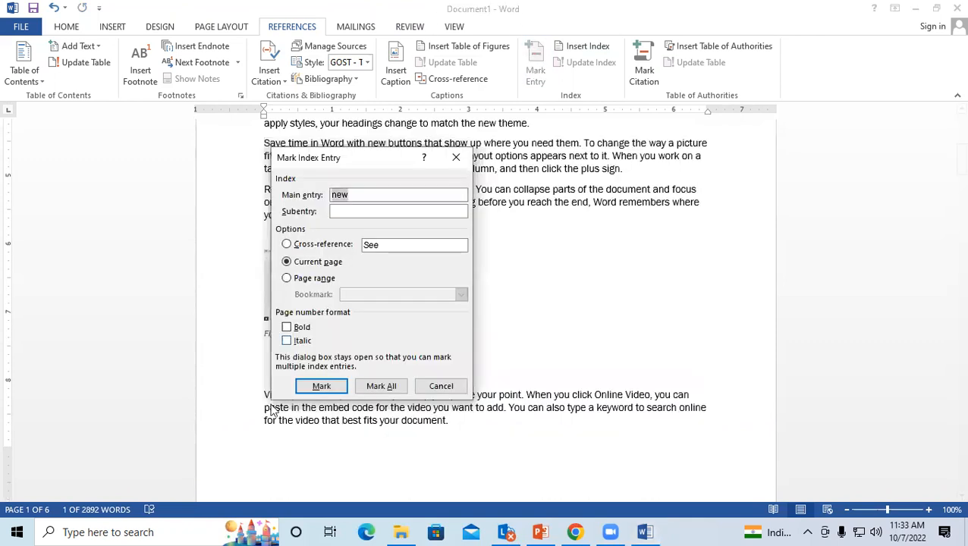
click(287, 327)
click(383, 386)
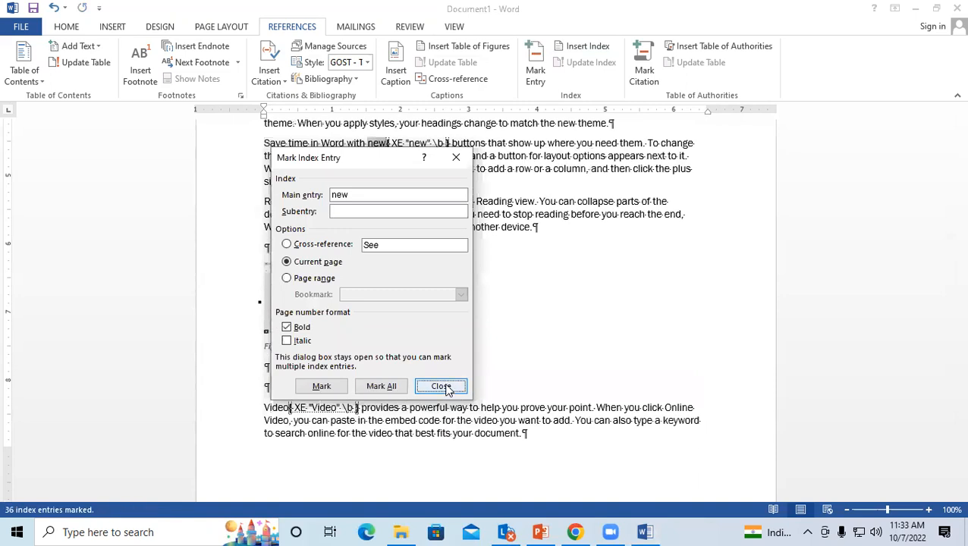
click(441, 386)
Hide the formatting marks and update the page 1 index to include the "new" entries.
scroll(446, 342, up, 10)
click(66, 27)
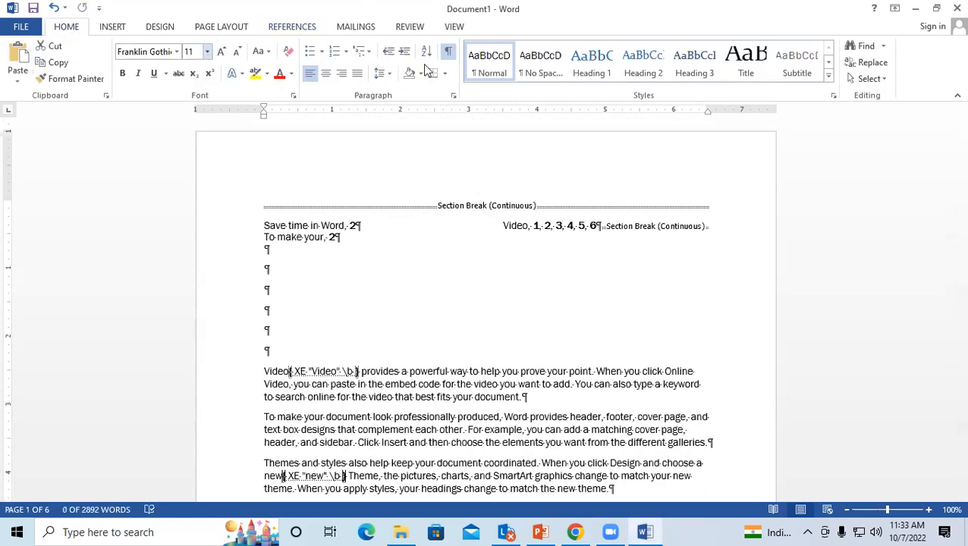
click(449, 51)
click(320, 240)
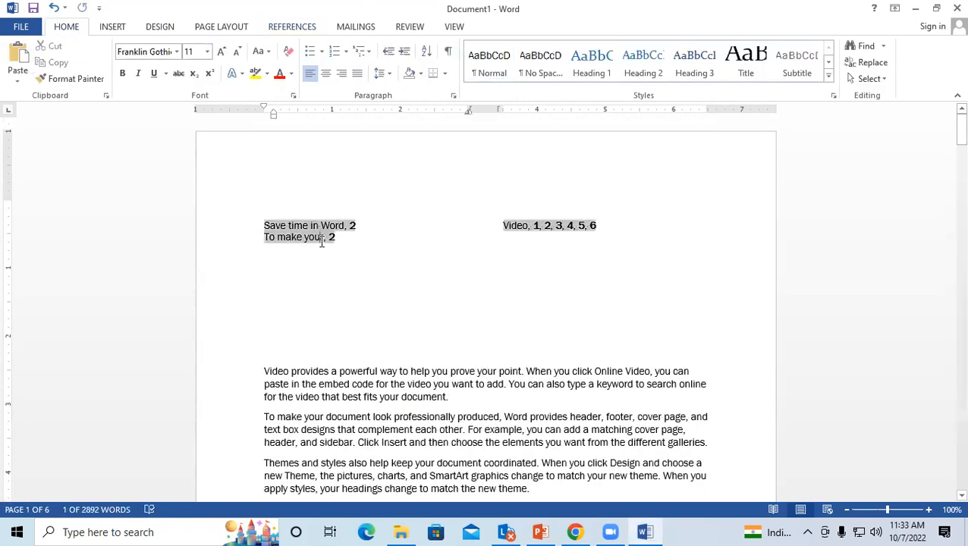
click(292, 27)
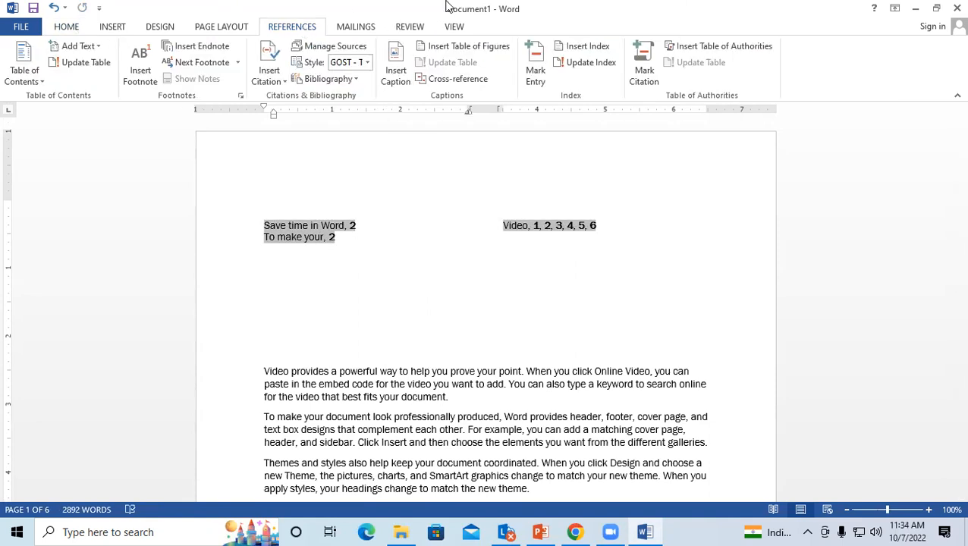
click(585, 65)
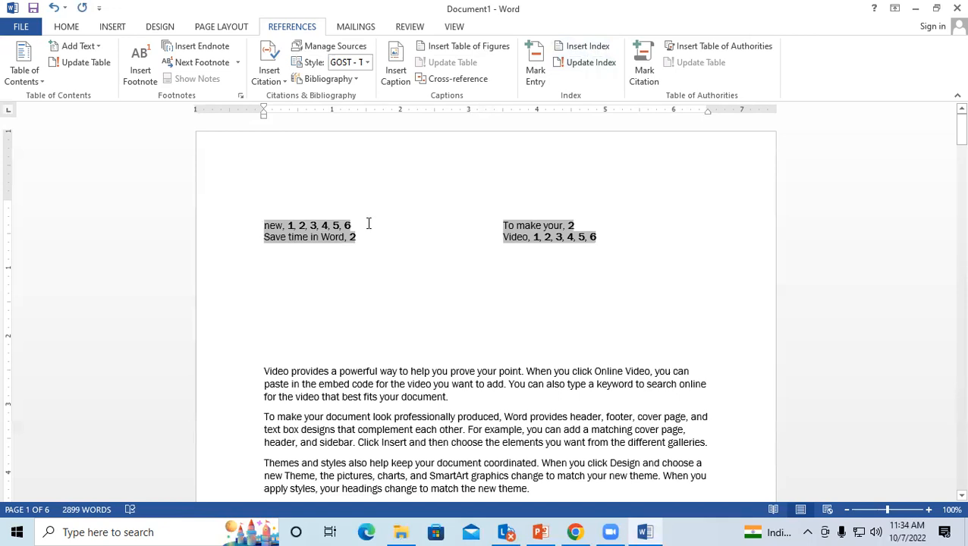
Delete "new" from the "Save time in Word" paragraph on page 1 and update the index.
scroll(369, 224, down, 5)
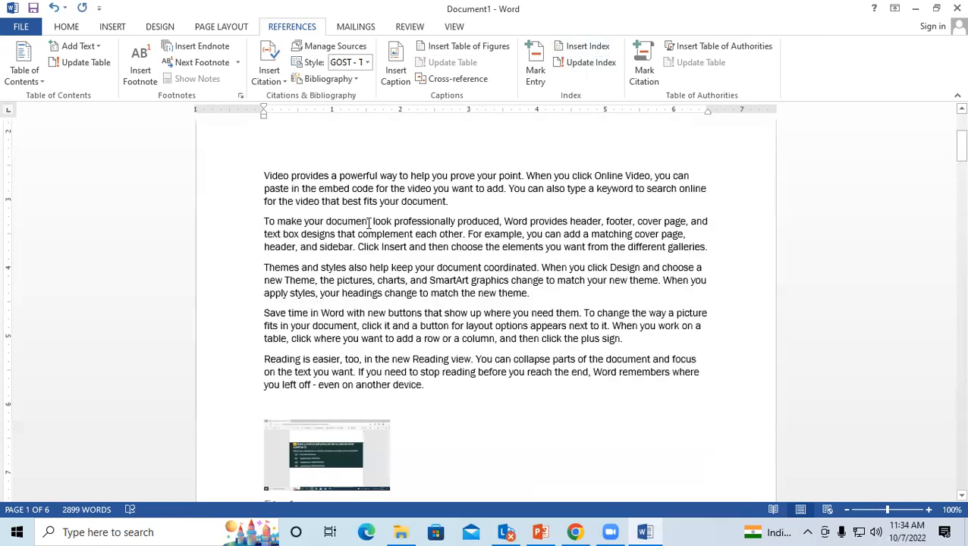
double_click(382, 305)
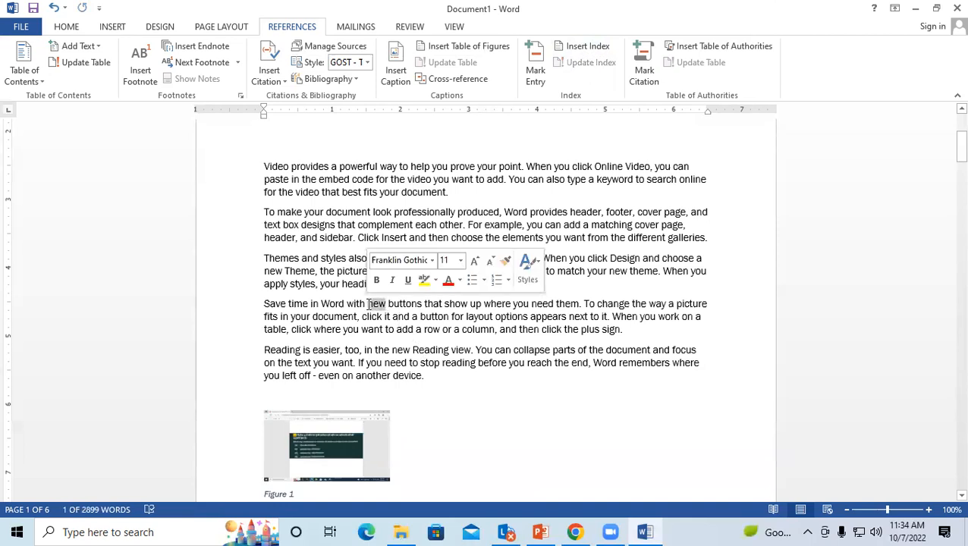
key(Delete)
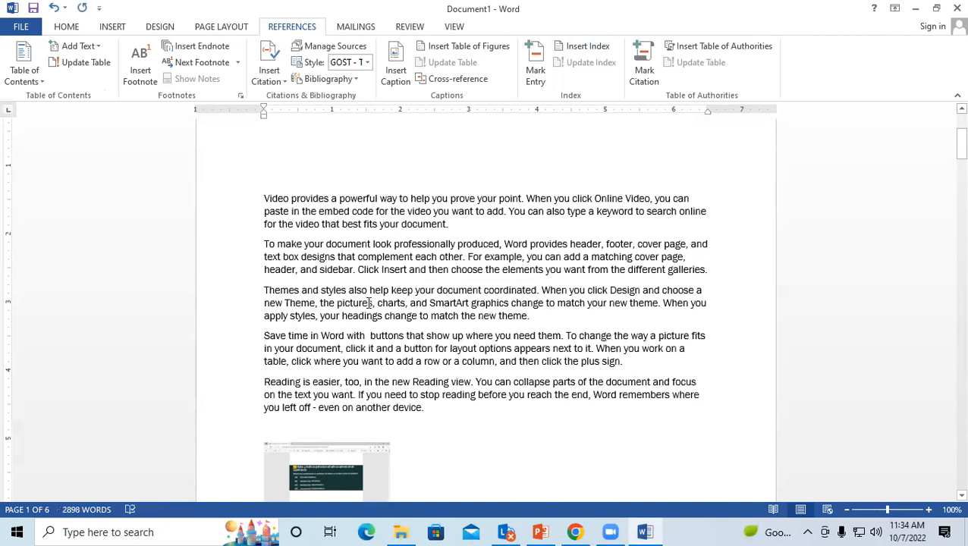
scroll(340, 252, up, 5)
click(331, 226)
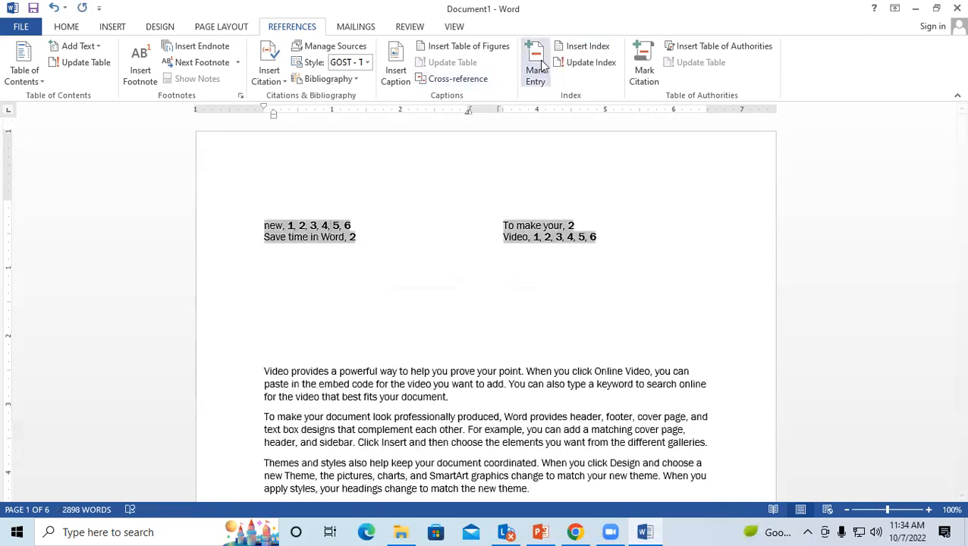
click(586, 62)
click(373, 226)
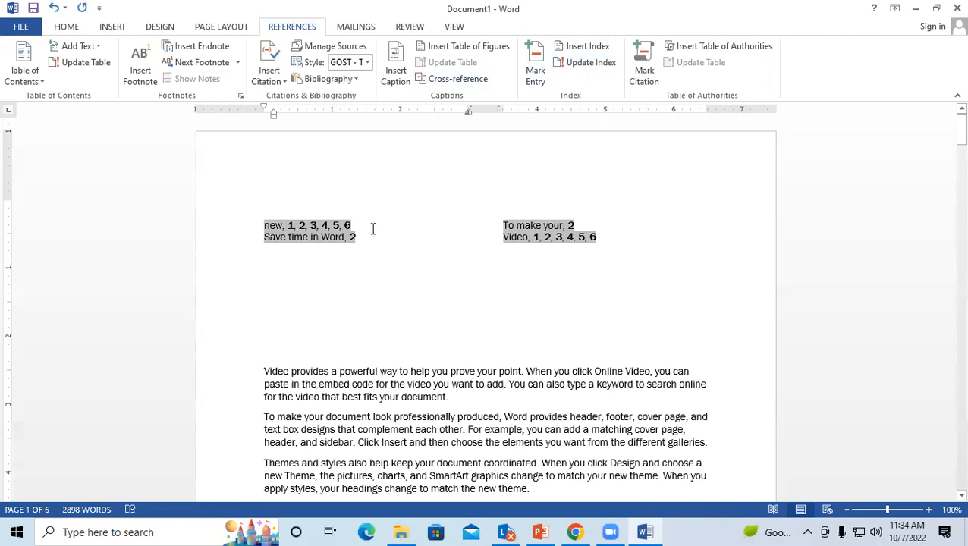
Try to mark all occurrences of "new" again from the "Reading is easier" paragraph, using bold page numbers.
scroll(372, 228, down, 3)
scroll(373, 230, down, 4)
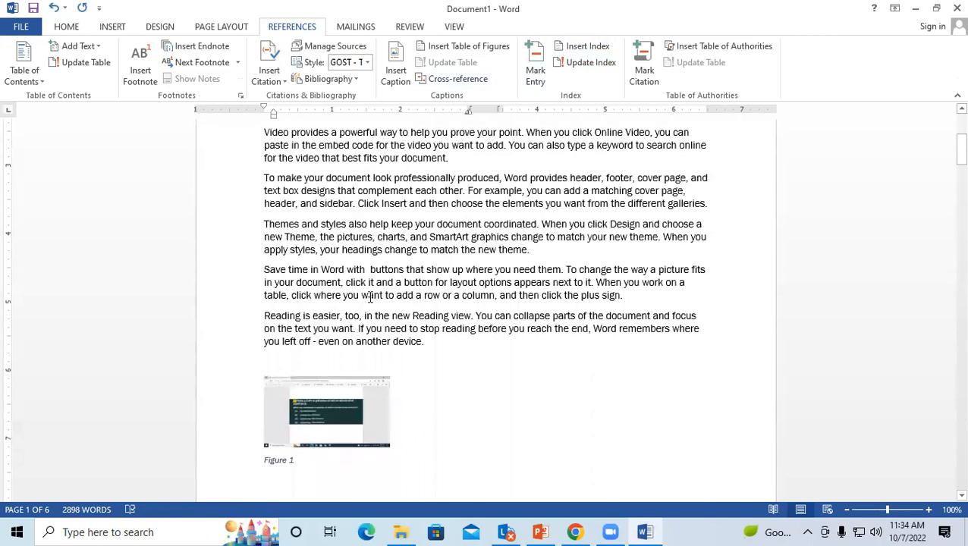
drag(411, 282, 392, 281)
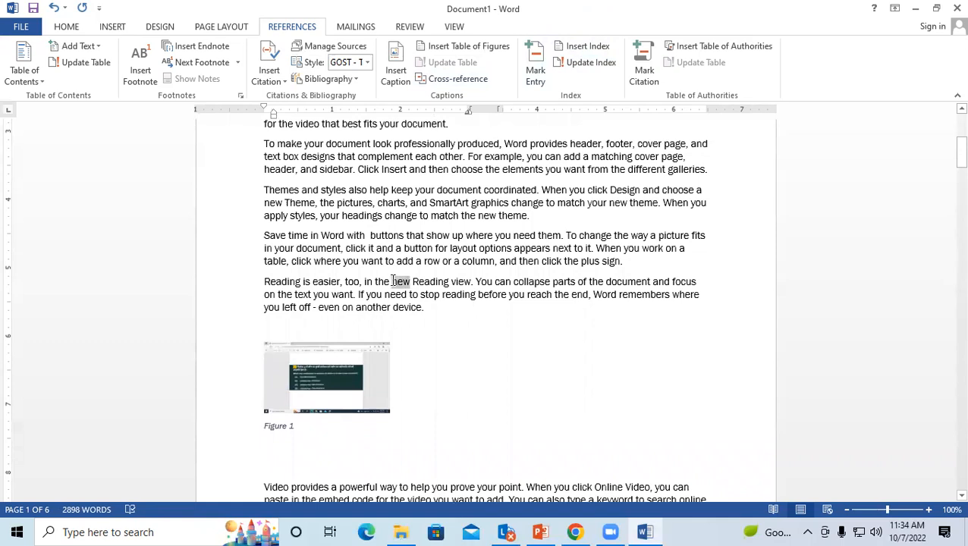
click(529, 74)
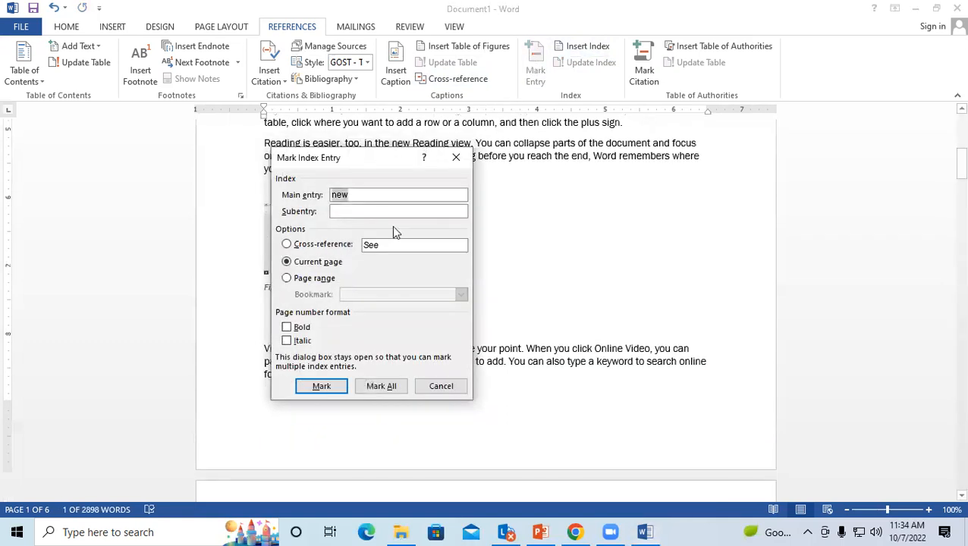
click(302, 329)
click(382, 388)
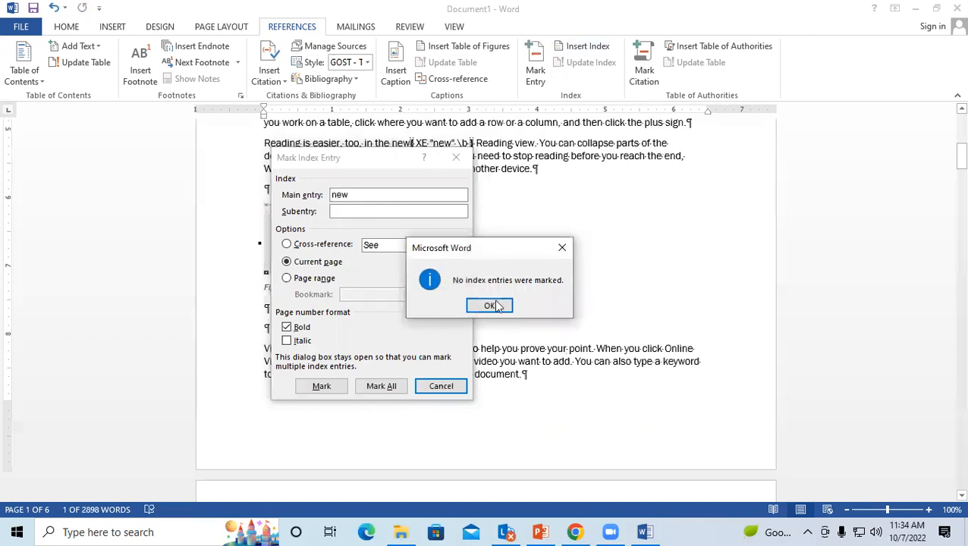
click(494, 306)
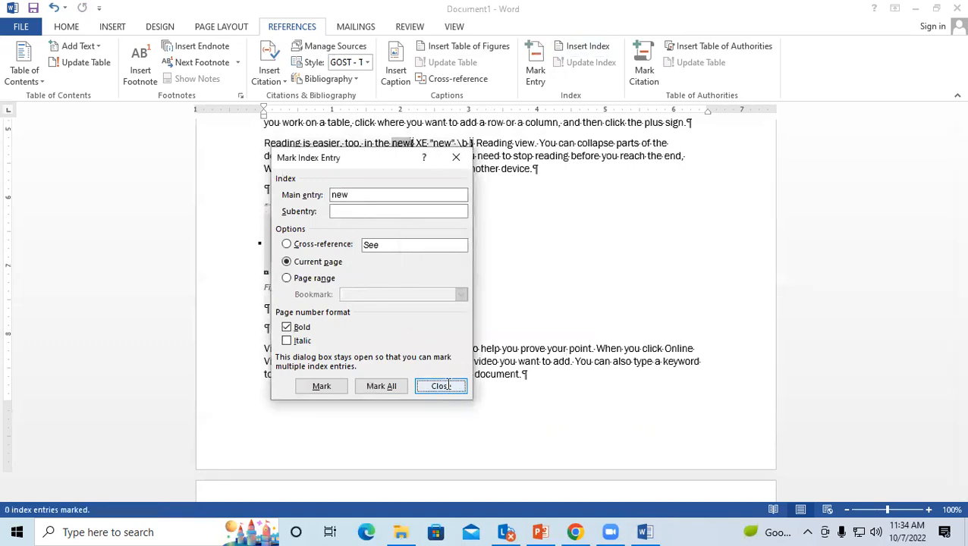
click(447, 386)
Undo the recent index updates, the deletion of "new" and the marking of its entries, keeping the "Video" entries marked.
scroll(449, 384, up, 6)
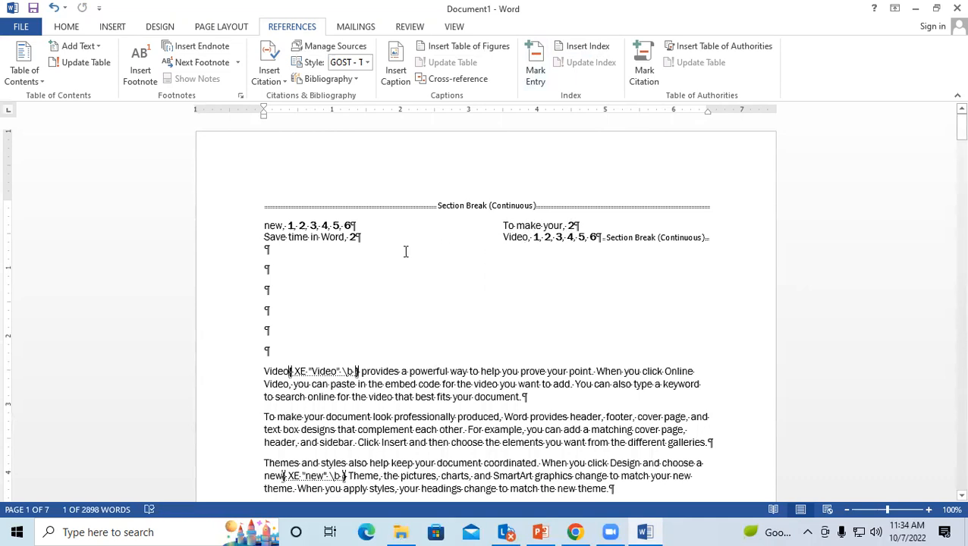
key(ctrl+z)
key(ctrl+z)
key(ctrl+z)
key(ctrl+z)
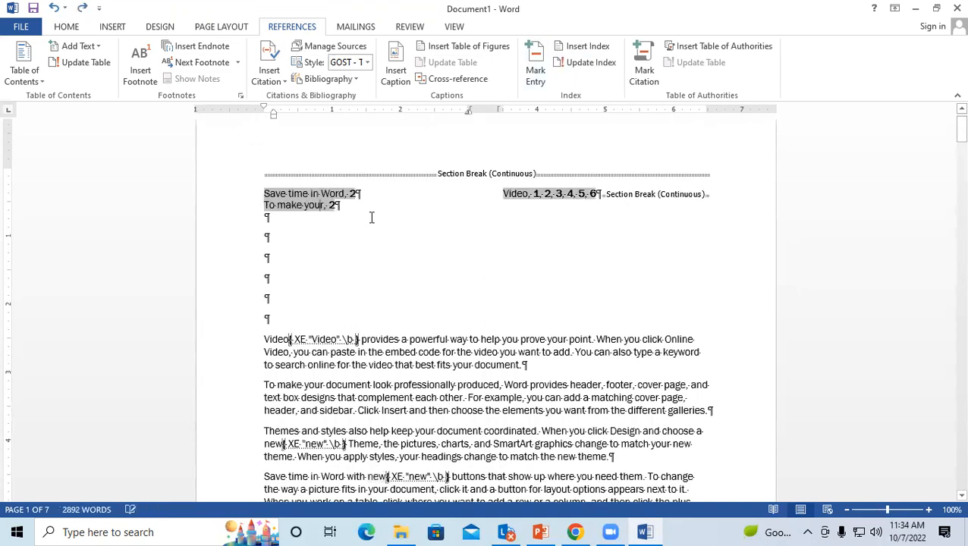
key(ctrl+z)
Hide the formatting marks and reinsert the page 1 index with two columns, replacing the existing one.
click(65, 27)
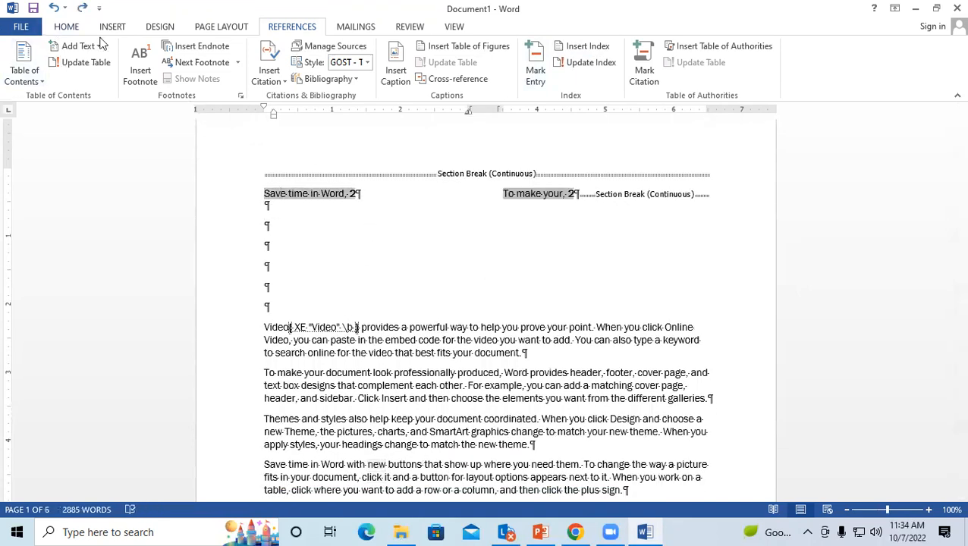
click(448, 53)
click(375, 218)
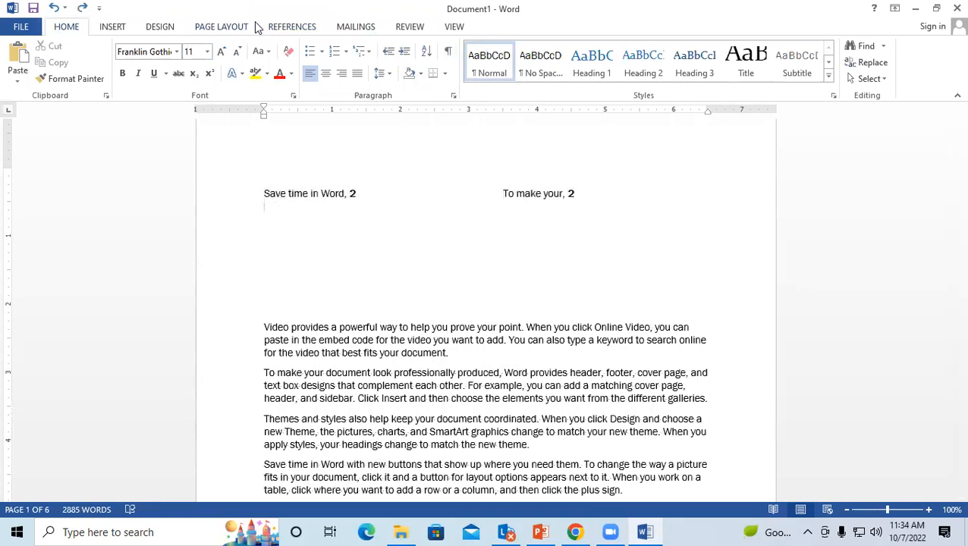
click(279, 28)
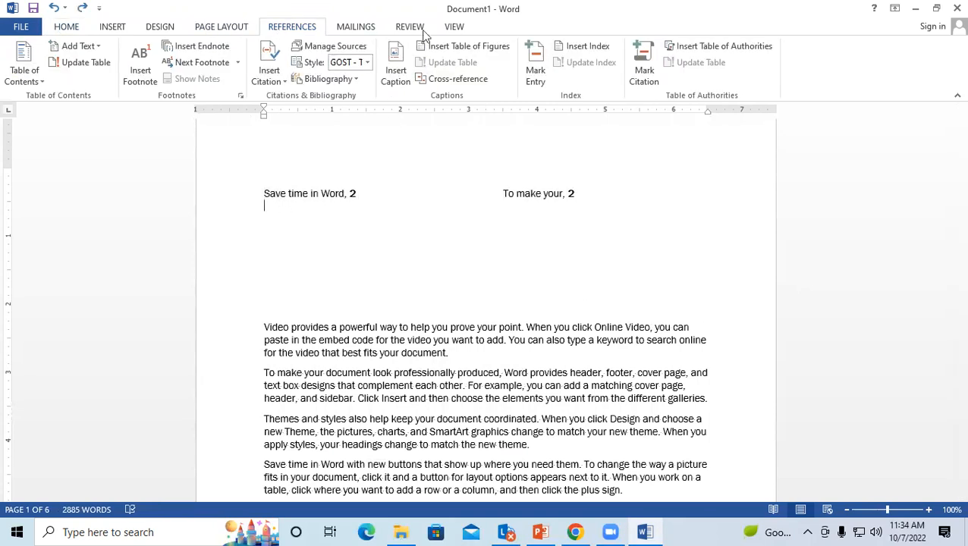
click(570, 49)
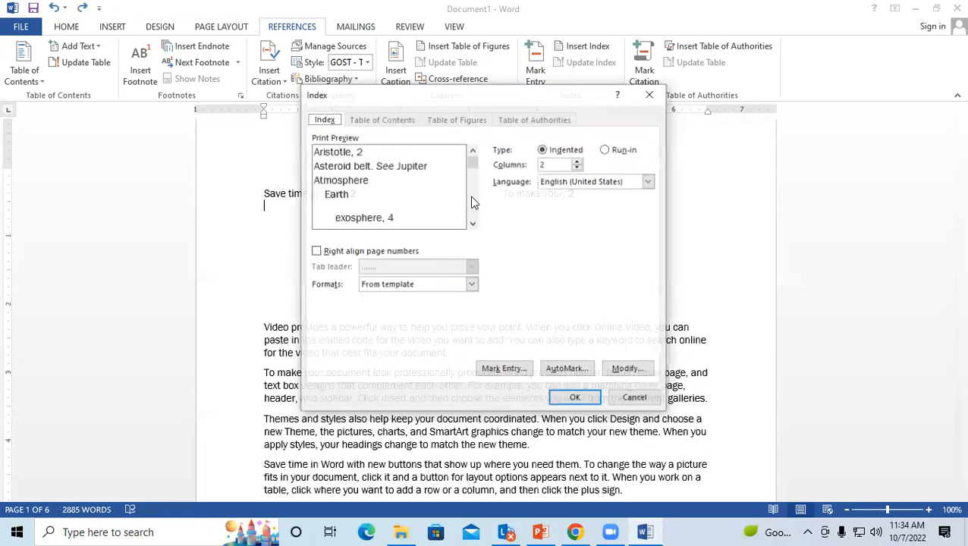
click(576, 397)
click(433, 306)
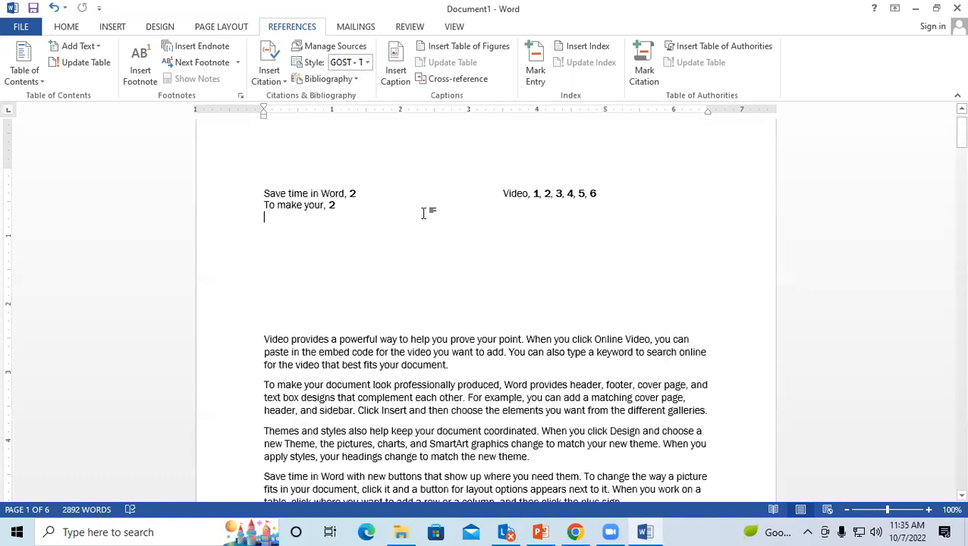
scroll(415, 261, down, 2)
scroll(415, 260, down, 7)
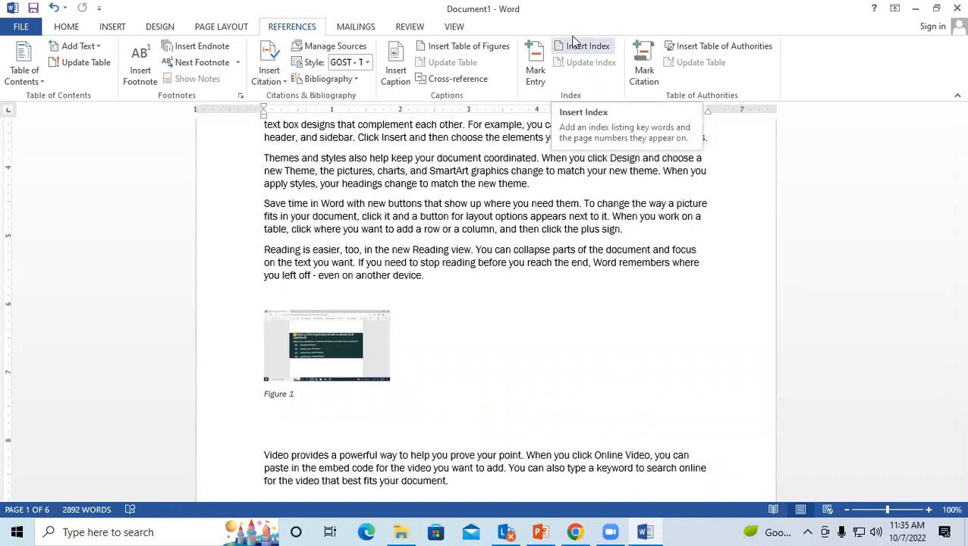
click(608, 47)
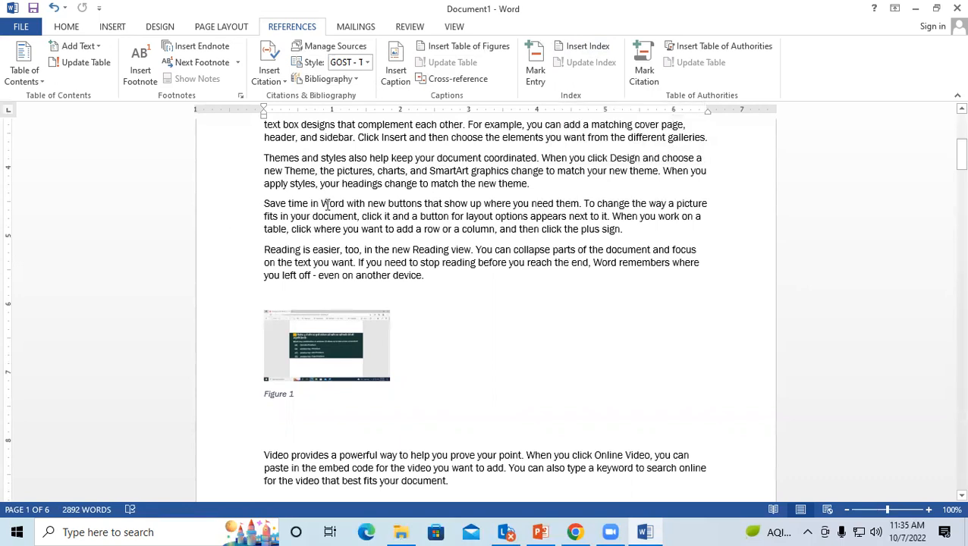
scroll(320, 227, up, 6)
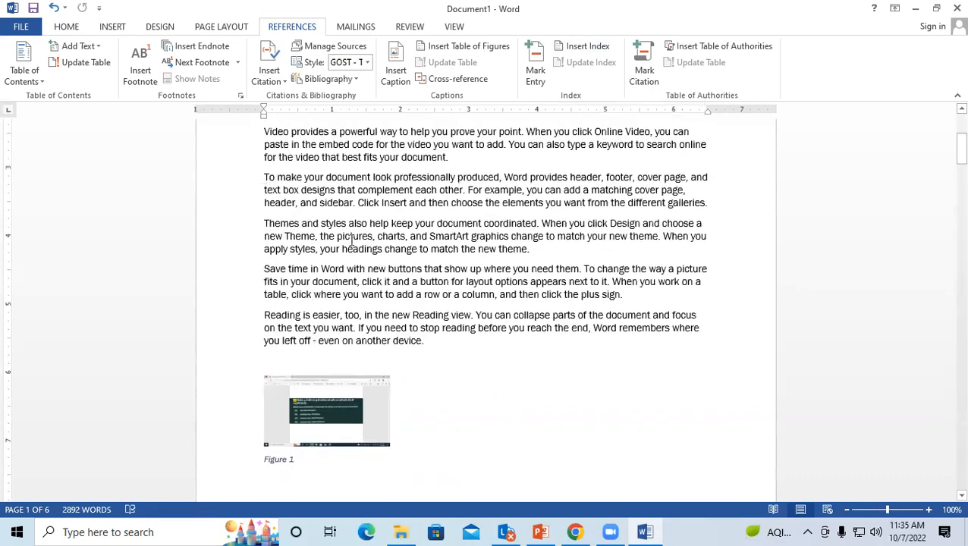
scroll(320, 220, up, 2)
click(342, 237)
click(262, 249)
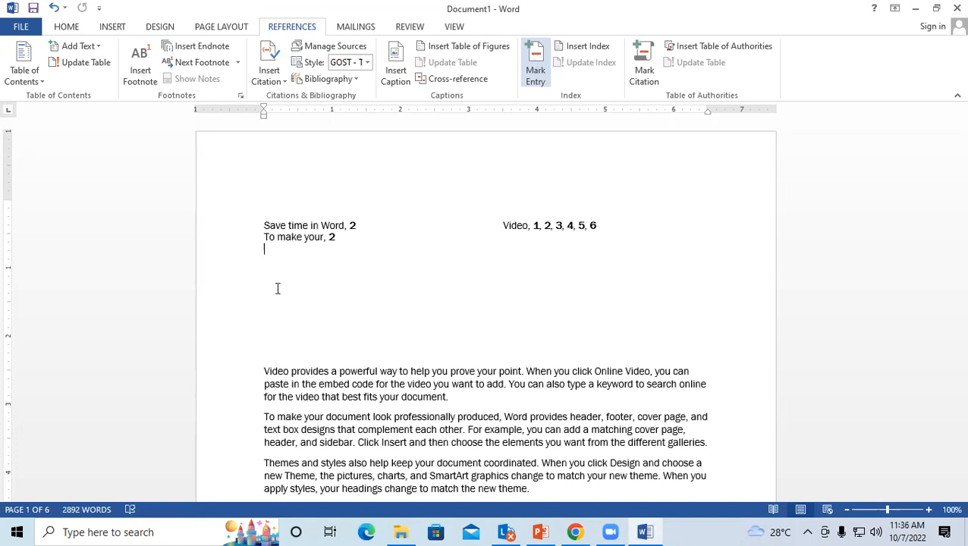
Add a new line reading "sk" above the "Save time in Word" paragraph on page 2.
scroll(493, 281, down, 15)
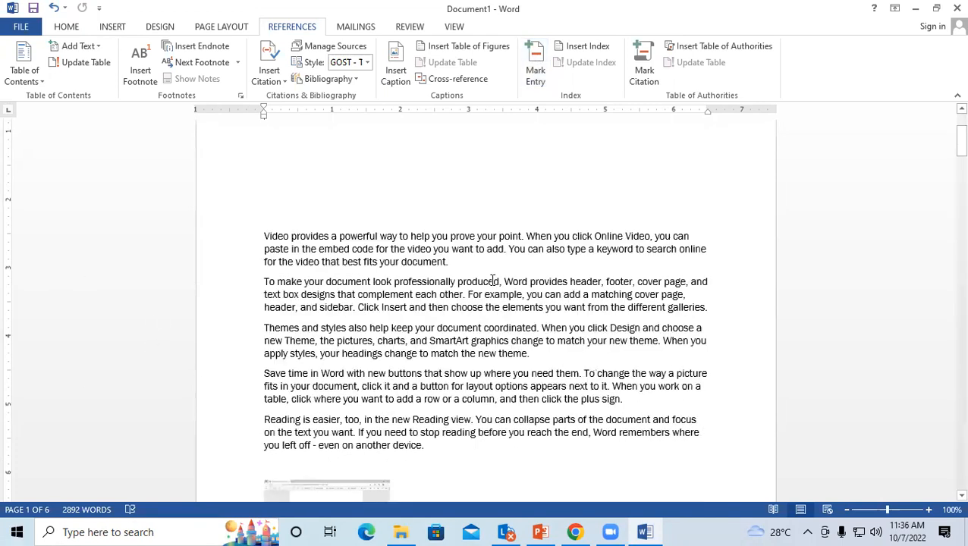
scroll(493, 280, down, 7)
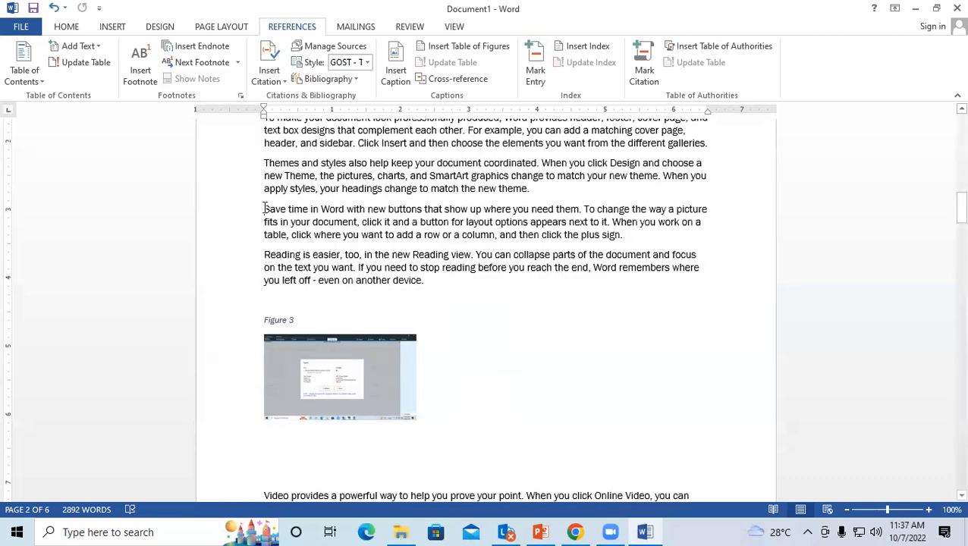
key(Return)
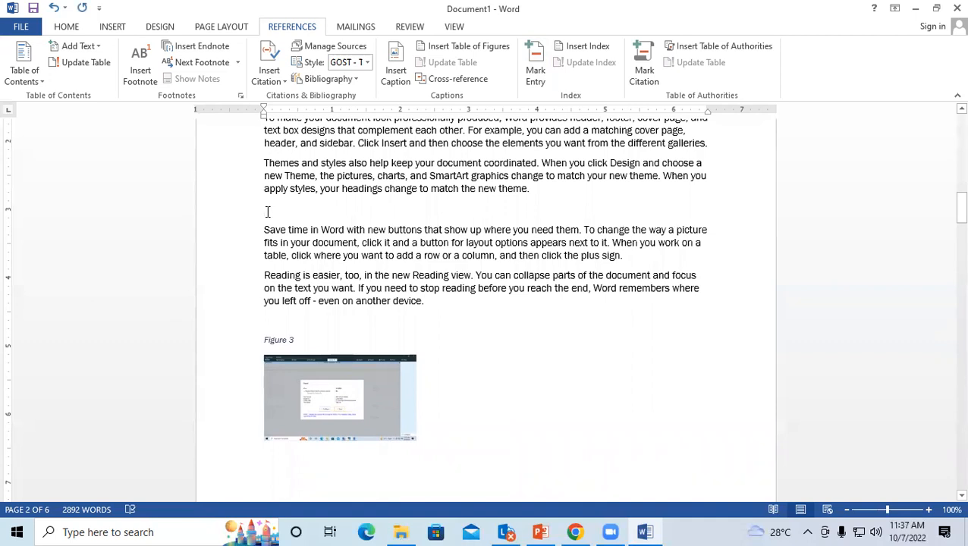
text(sk)
Mark "sk" on page 2 as a citation in the Cases category and hide the formatting marks.
click(257, 211)
click(643, 54)
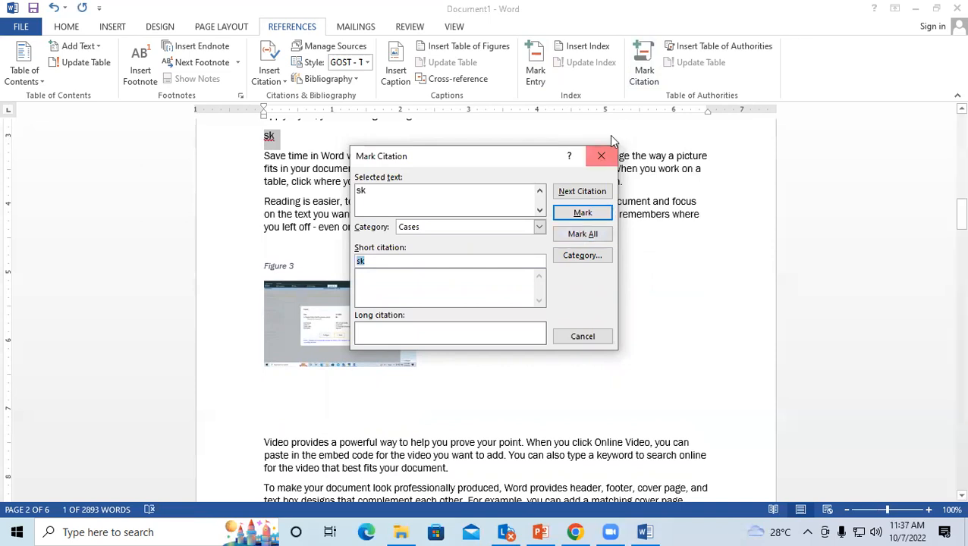
click(582, 212)
click(585, 343)
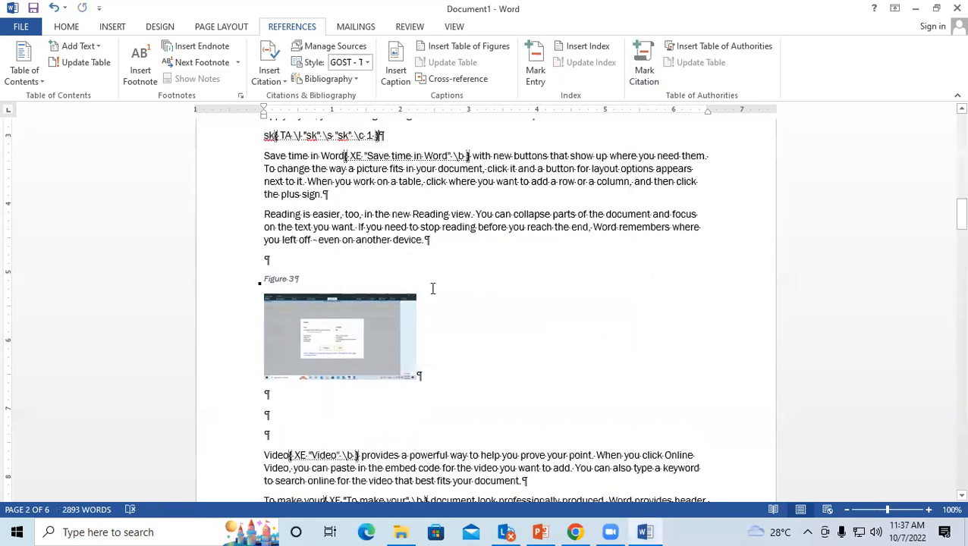
click(66, 27)
click(448, 51)
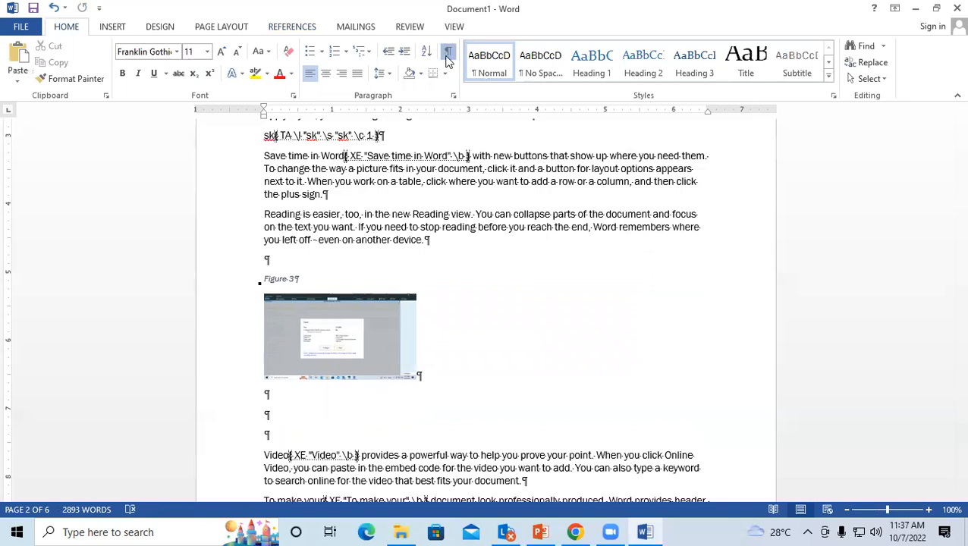
Insert a table of authorities for all categories directly below the page 1 index, using the From template format.
scroll(427, 183, up, 4)
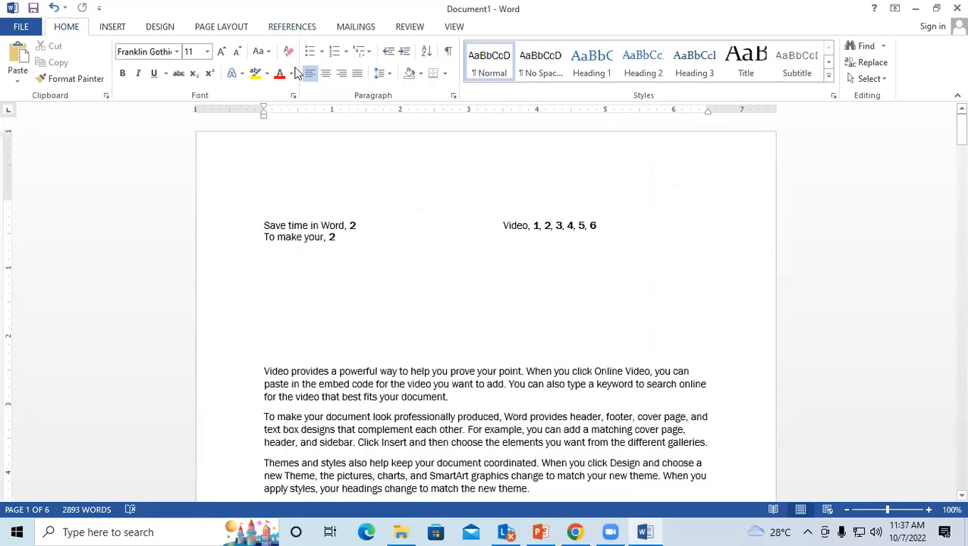
click(307, 28)
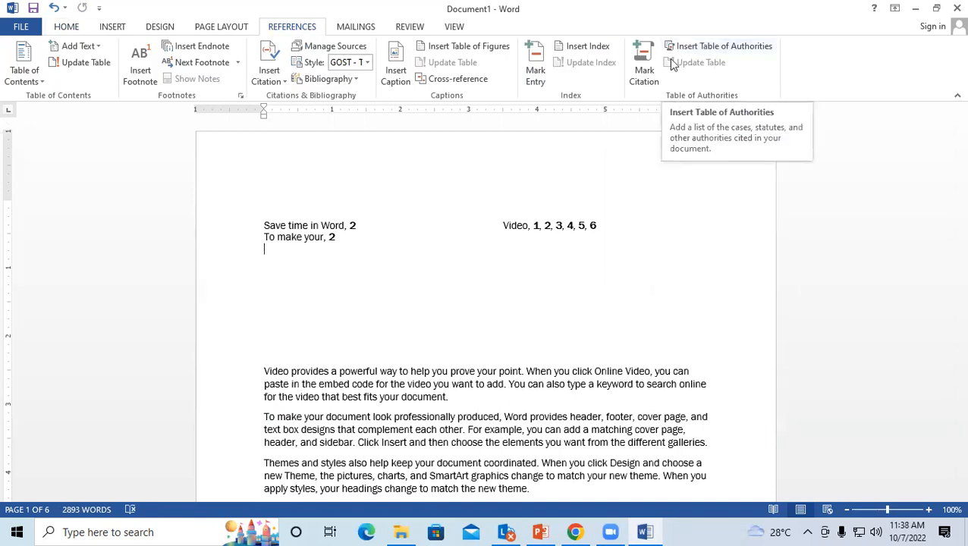
click(712, 47)
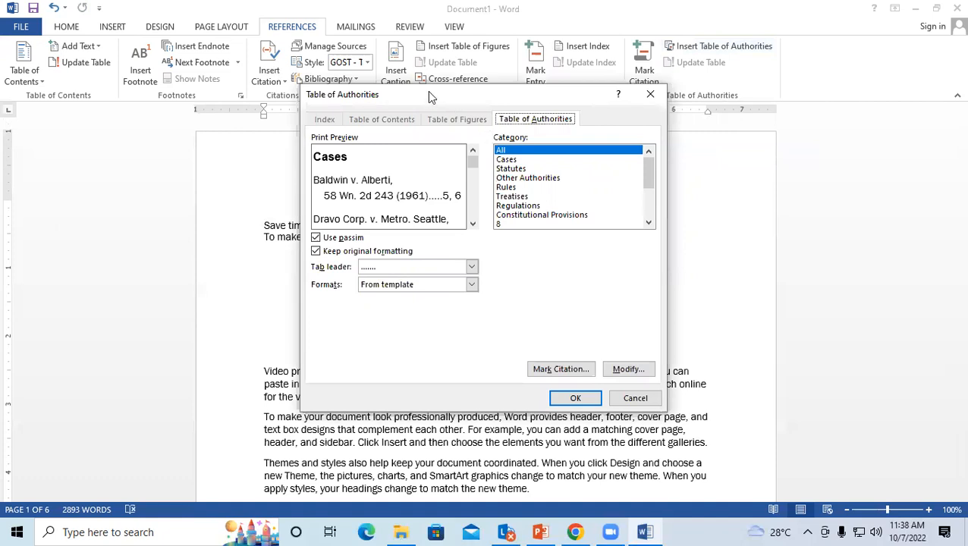
drag(431, 97, 462, 34)
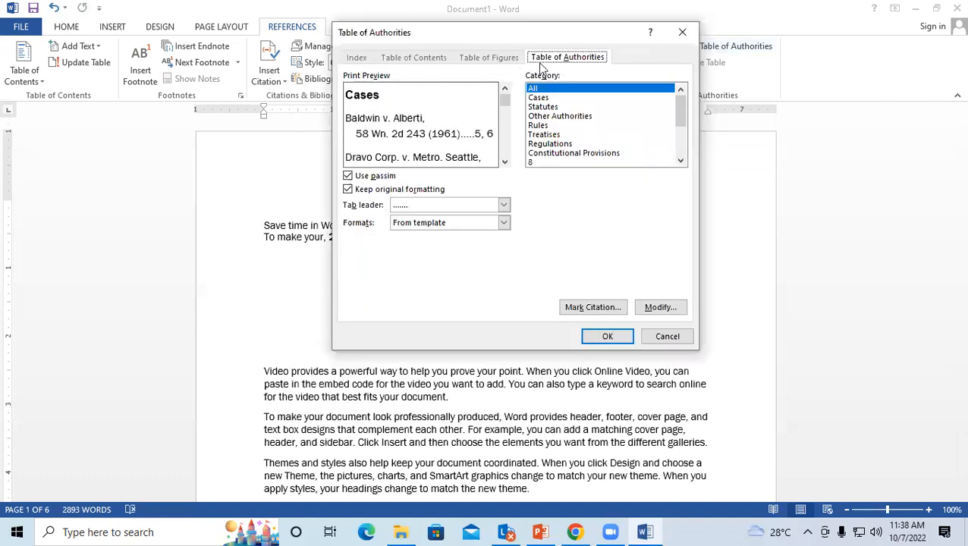
click(607, 336)
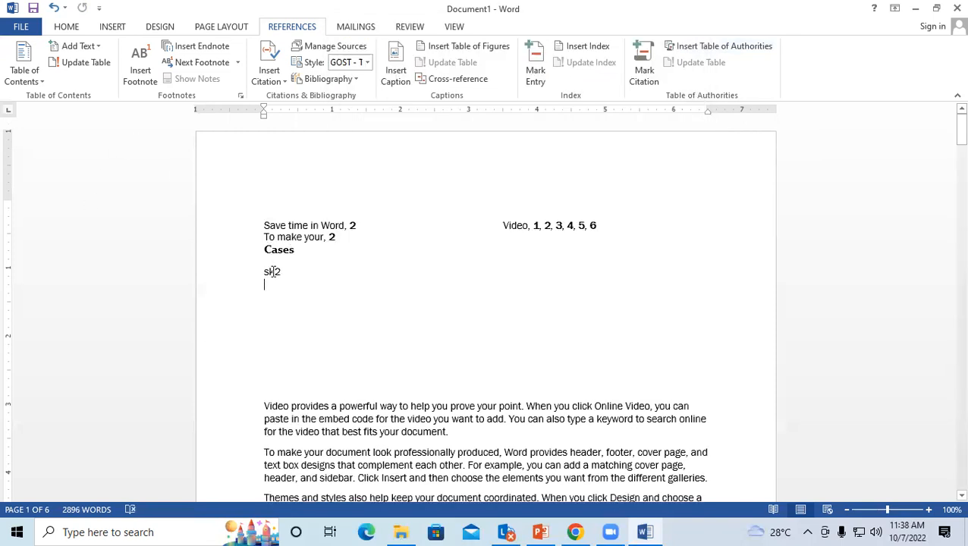
drag(301, 275, 283, 263)
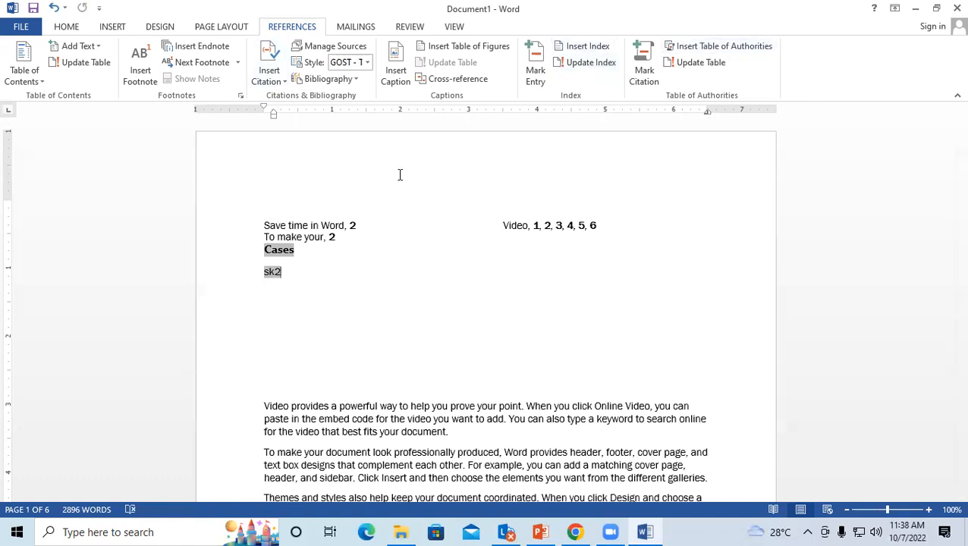
Add a new line reading "pk" above the "To make your document" paragraph that starts page 3.
scroll(379, 214, down, 2)
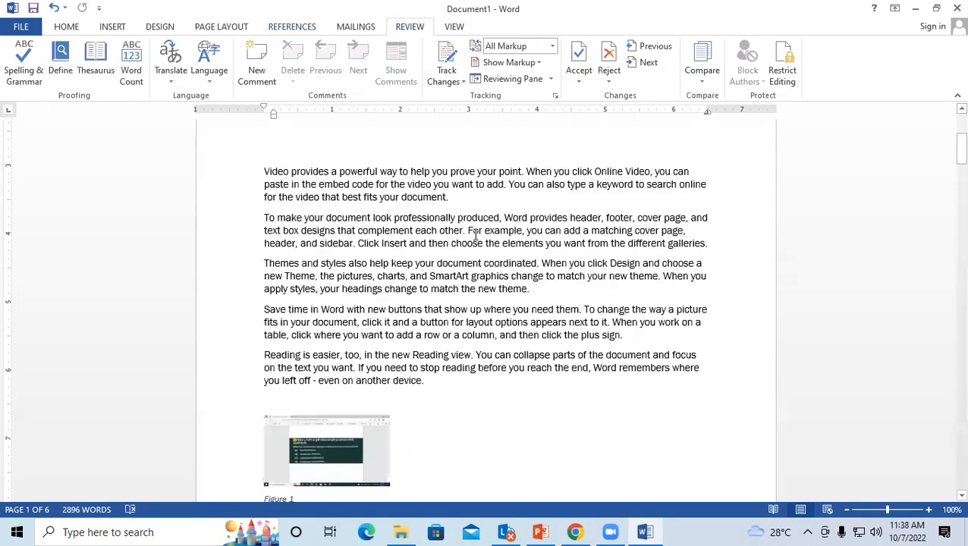
scroll(476, 233, down, 8)
scroll(473, 236, down, 15)
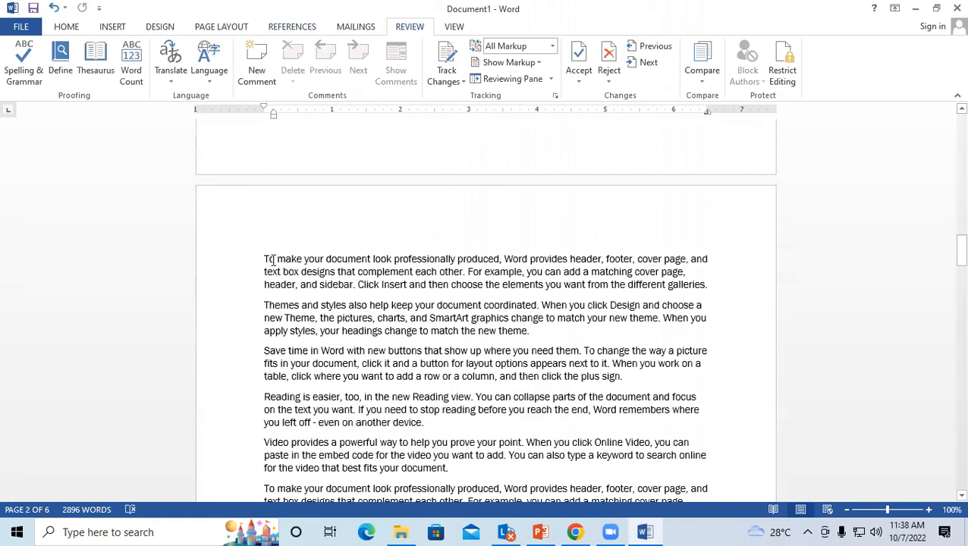
click(263, 259)
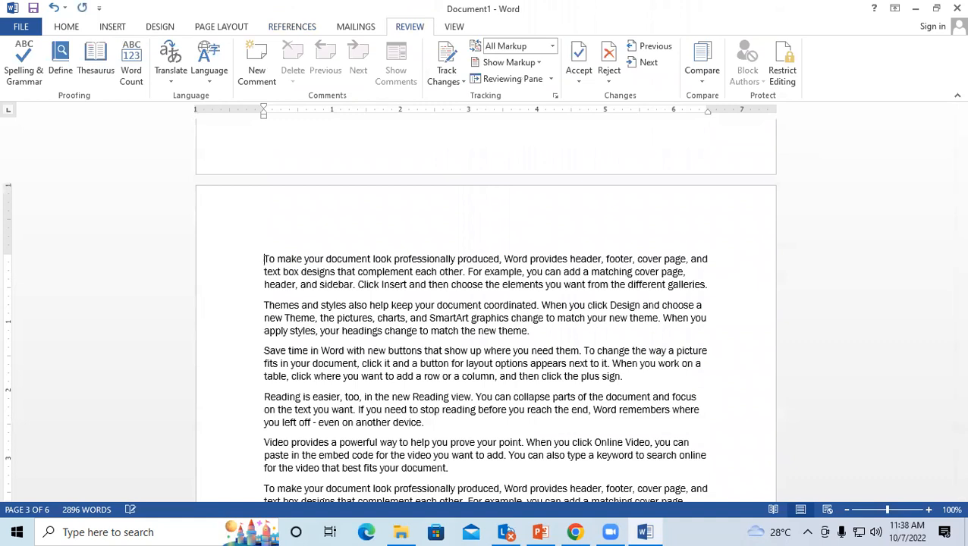
scroll(484, 378, up, 1)
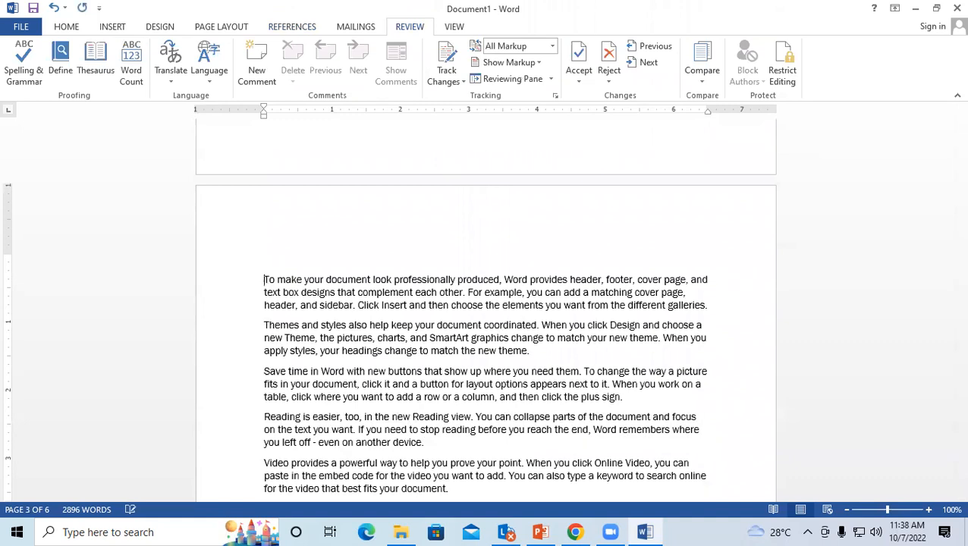
click(260, 266)
text(pk)
Mark "pk" on page 3 as a citation in the Cases category and hide the formatting marks.
drag(294, 264, 221, 261)
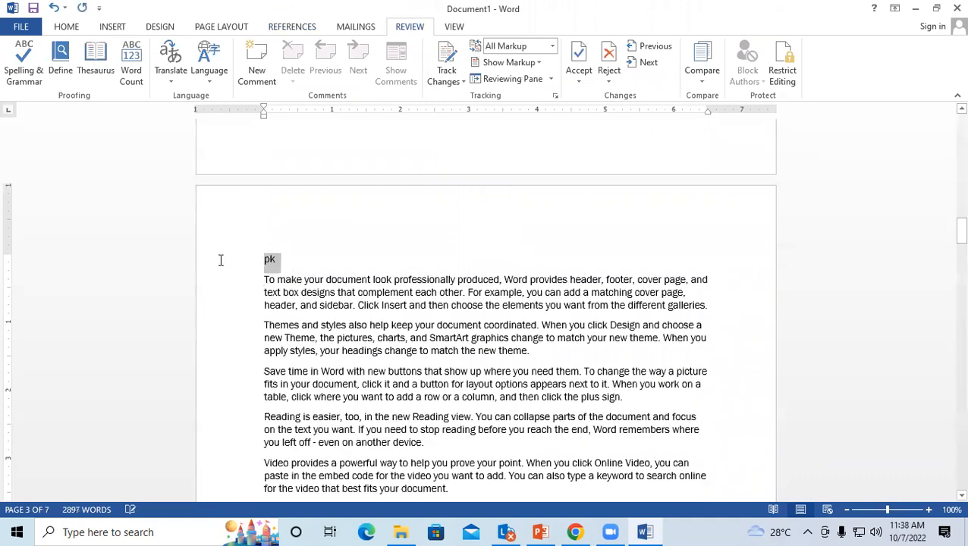
click(294, 28)
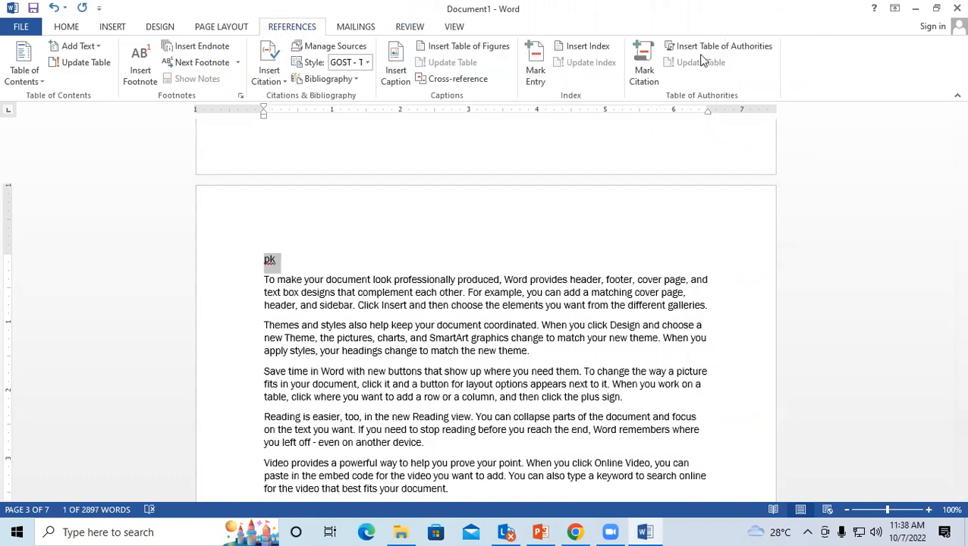
click(644, 57)
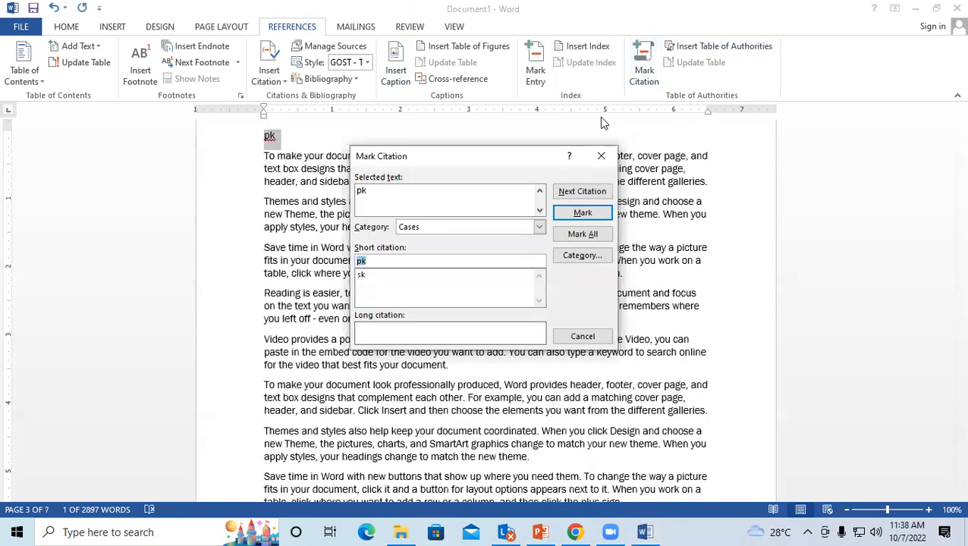
click(583, 212)
click(608, 337)
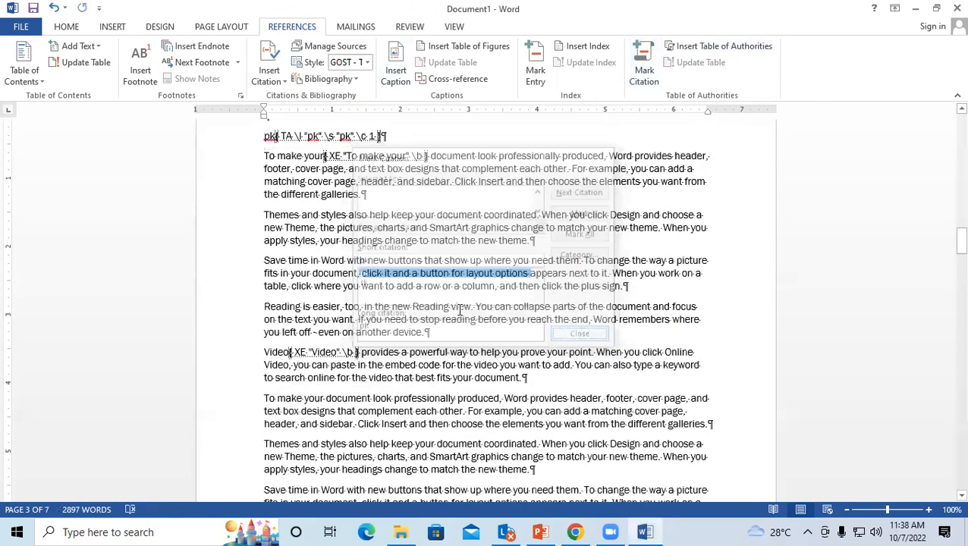
click(70, 30)
click(447, 52)
Update the table of authorities on page 1 to include the "pk" citation.
scroll(402, 270, down, 10)
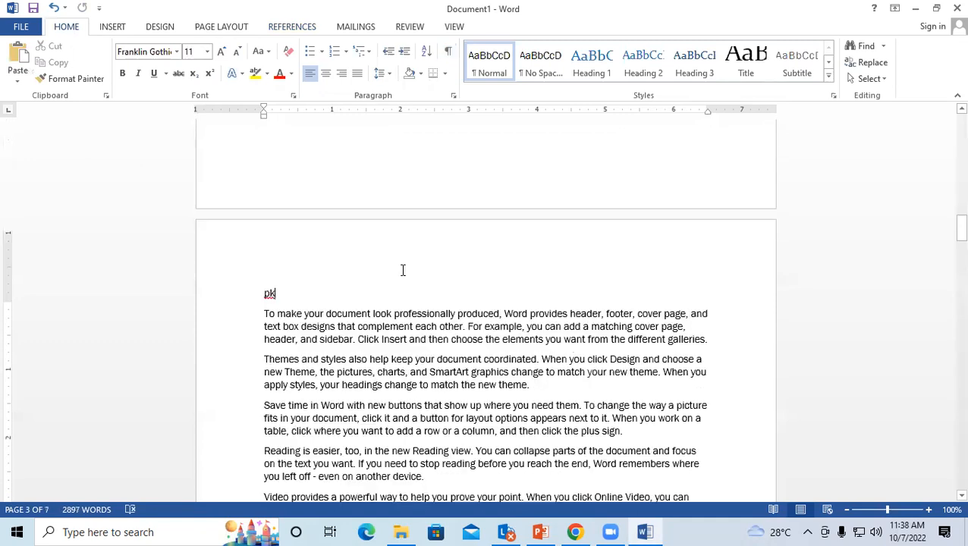
scroll(402, 270, up, 20)
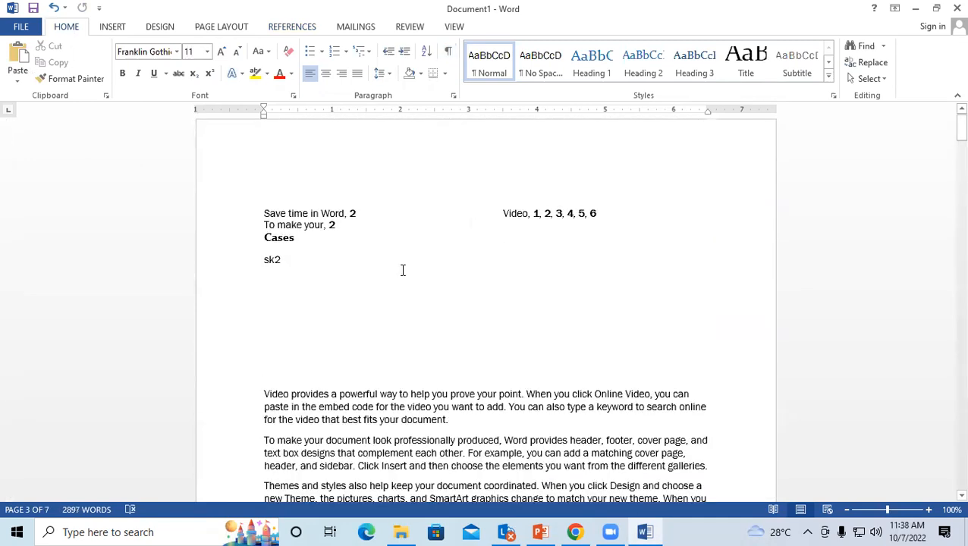
click(280, 262)
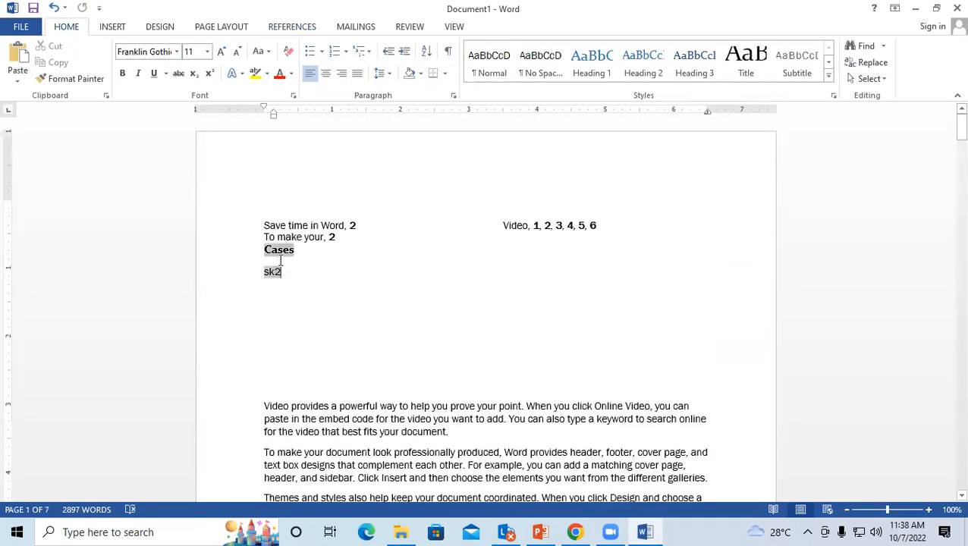
click(278, 28)
click(699, 64)
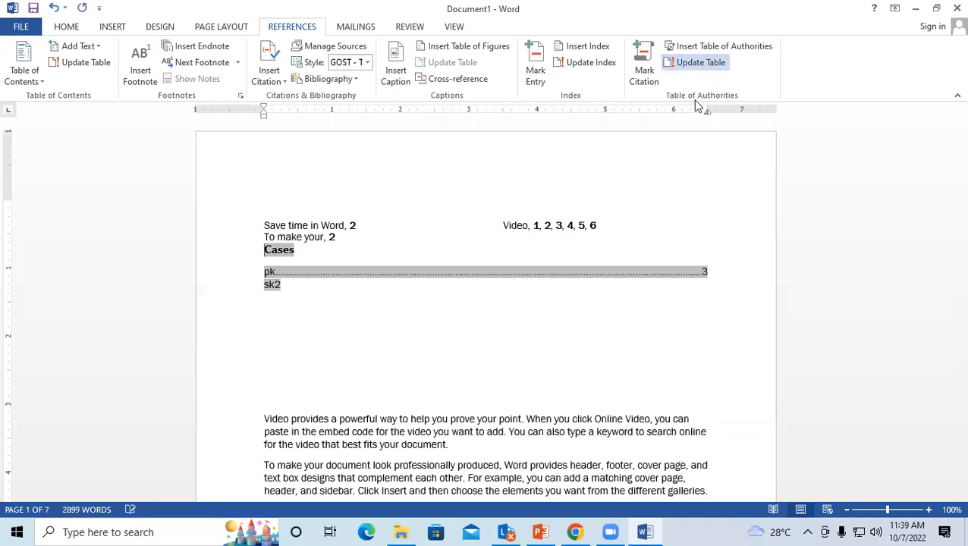